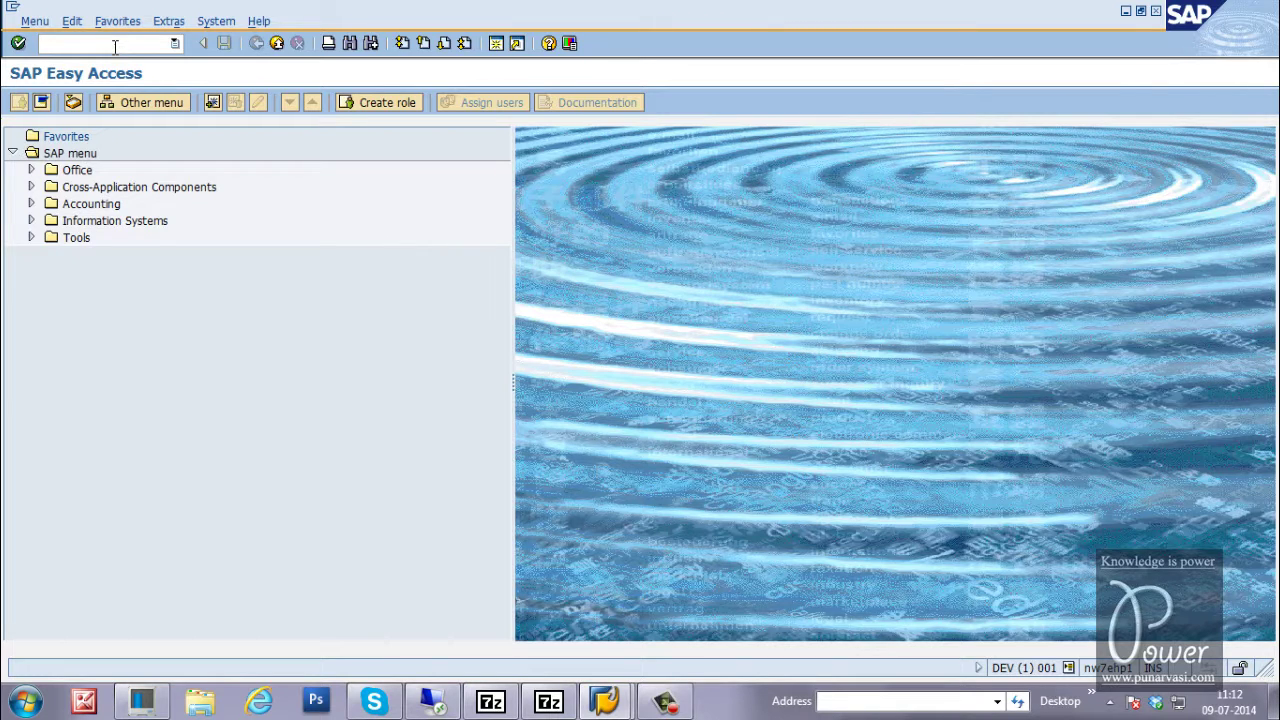
Run SM04 to list logged-on users (one user, one mode) and start a DEV logon from SAP Logon.
text(sm04)
key(Return)
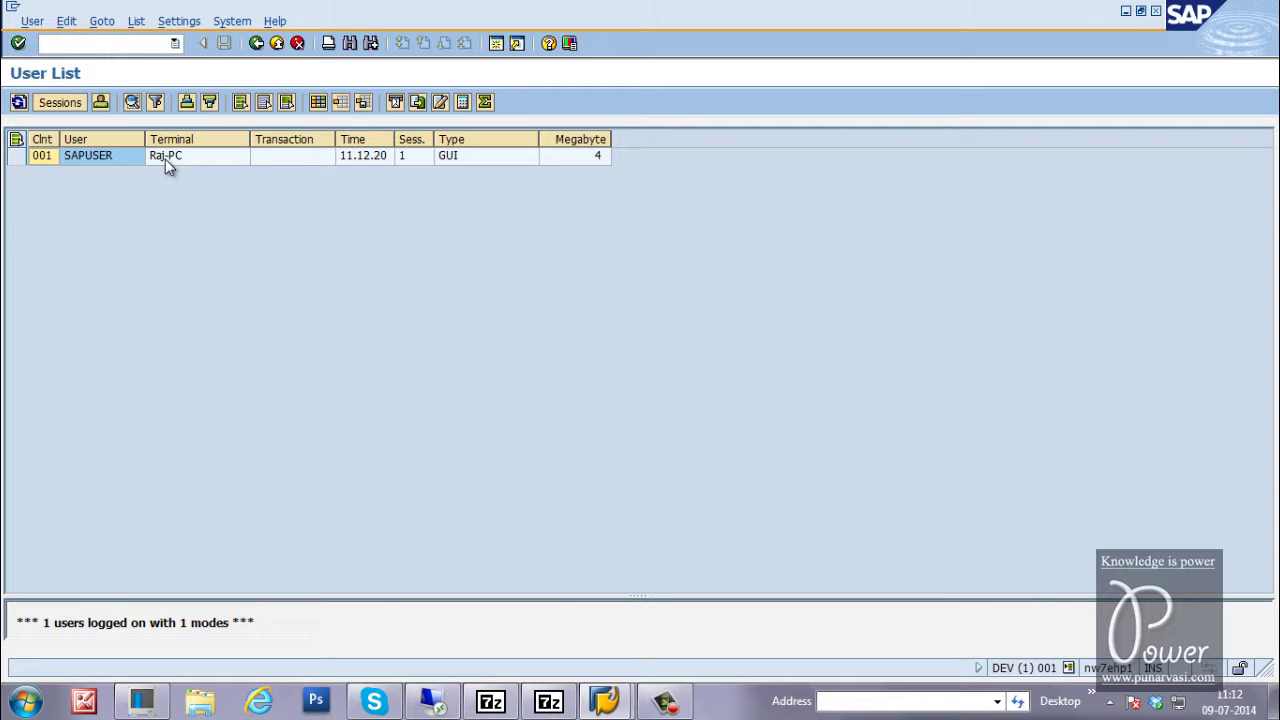
click(605, 700)
click(547, 633)
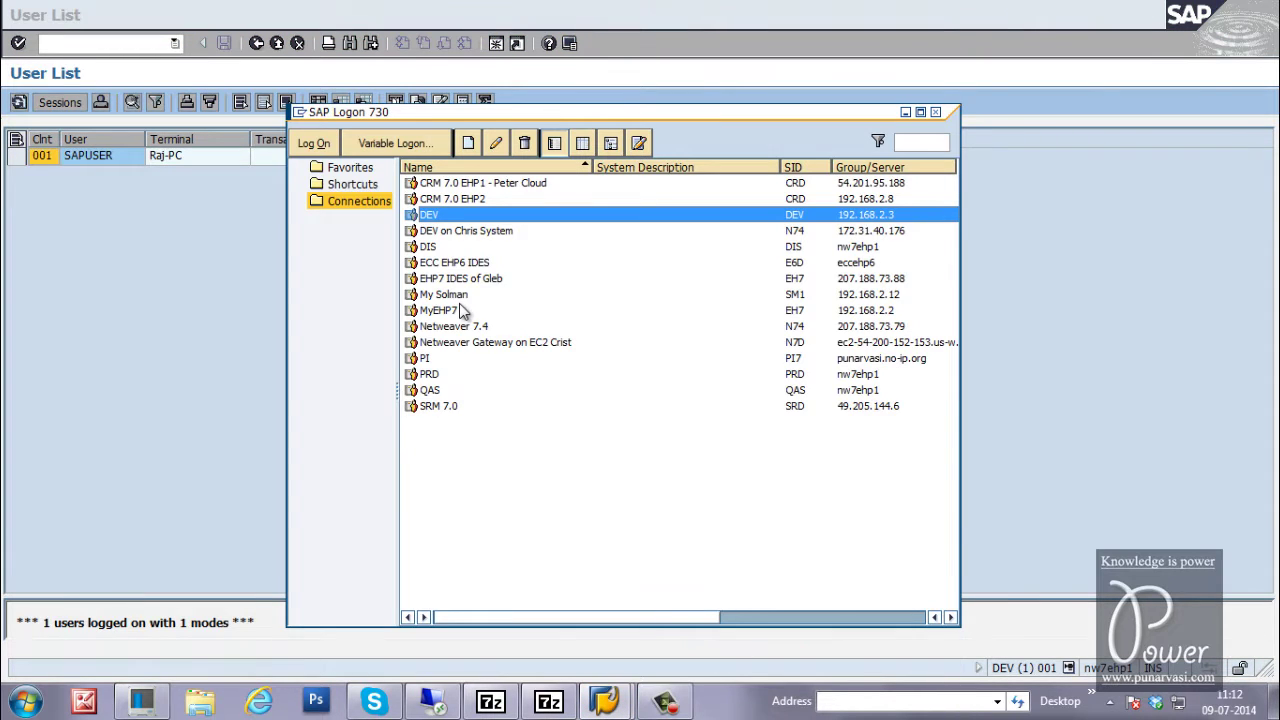
double_click(441, 222)
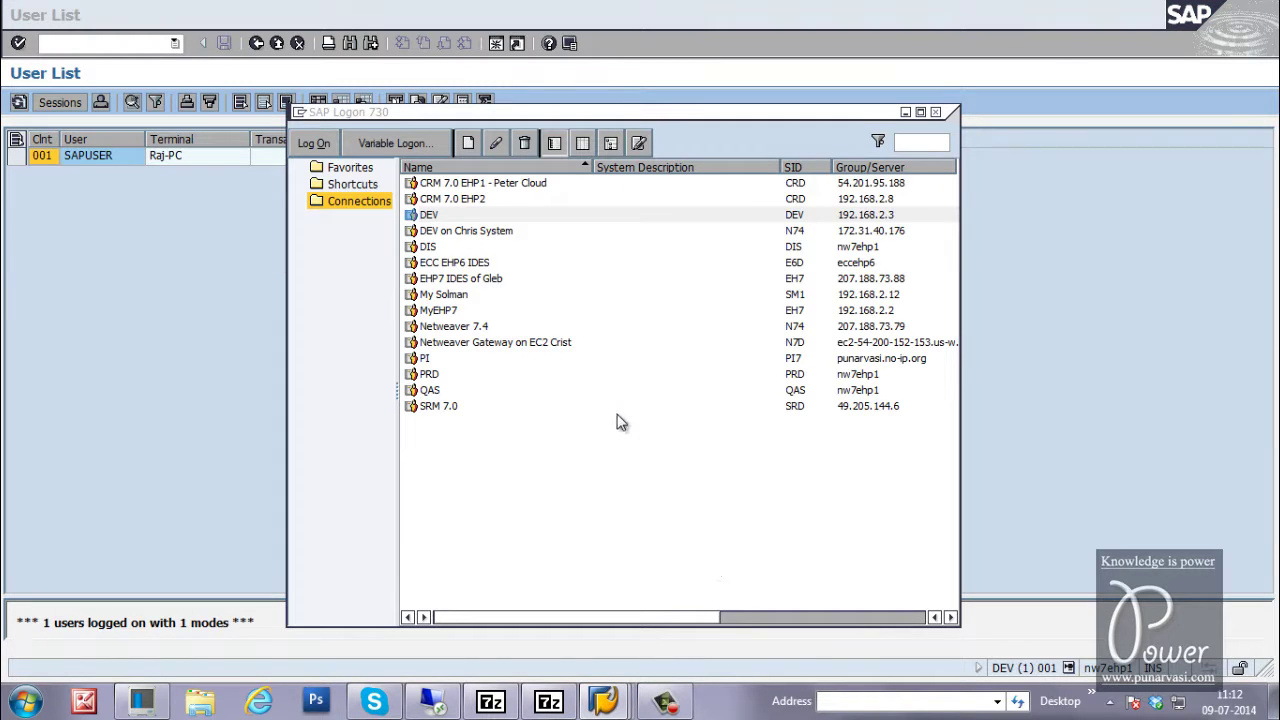
mouse_move(607, 703)
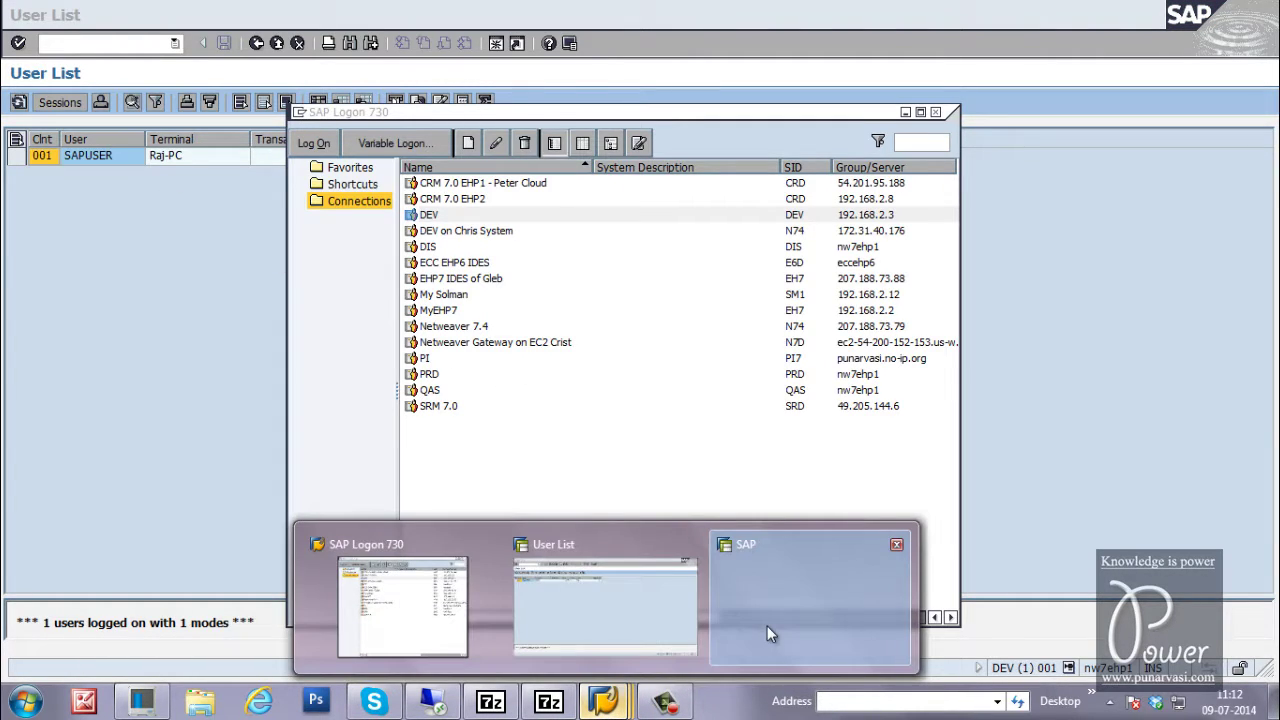
click(596, 622)
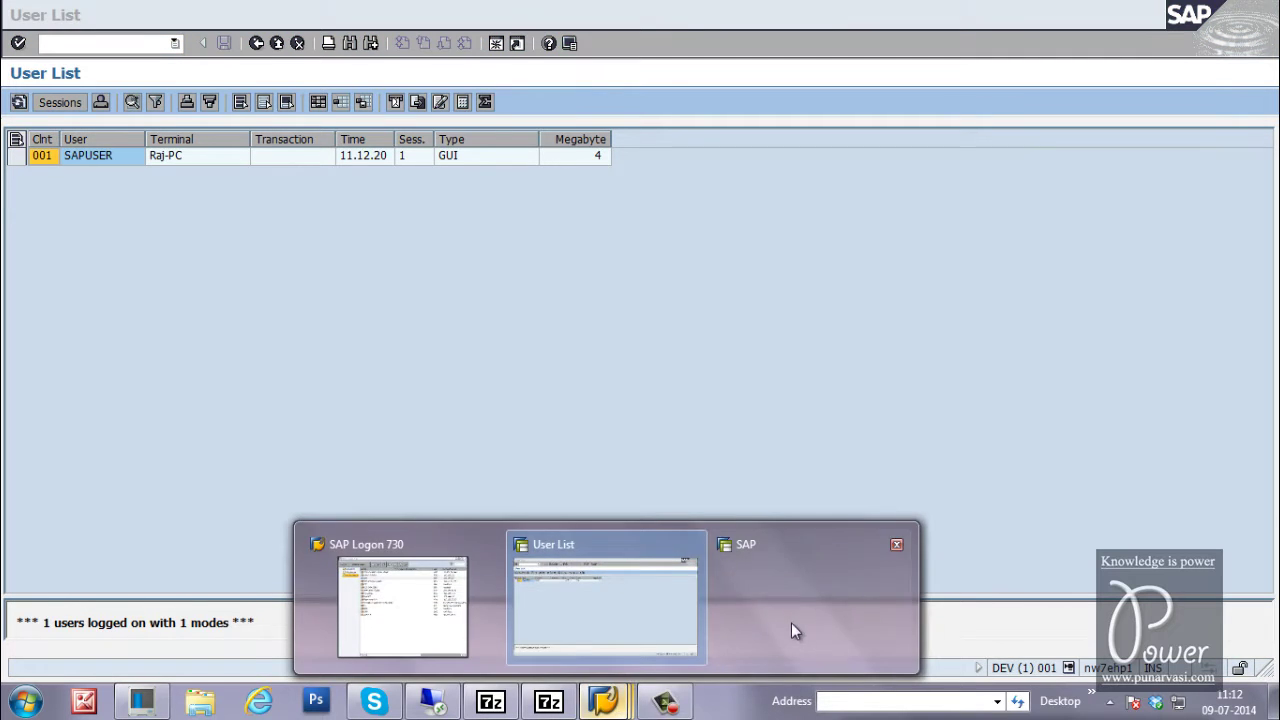
click(792, 622)
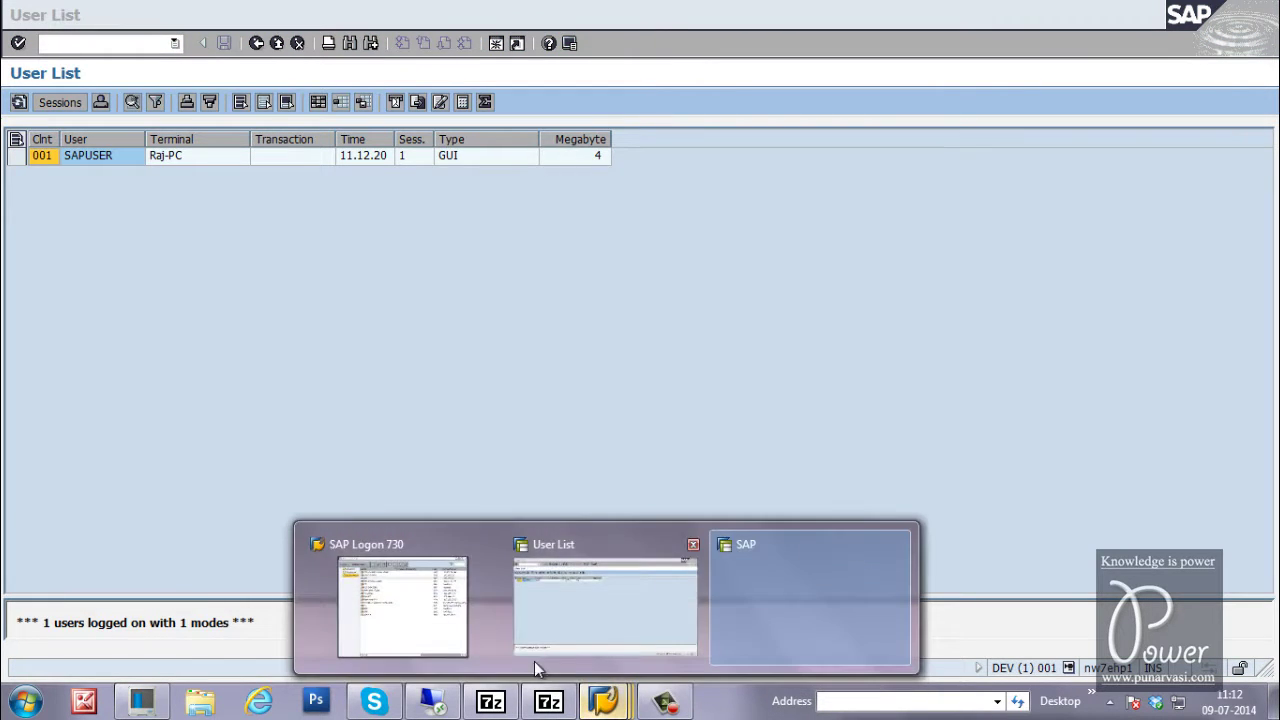
click(594, 627)
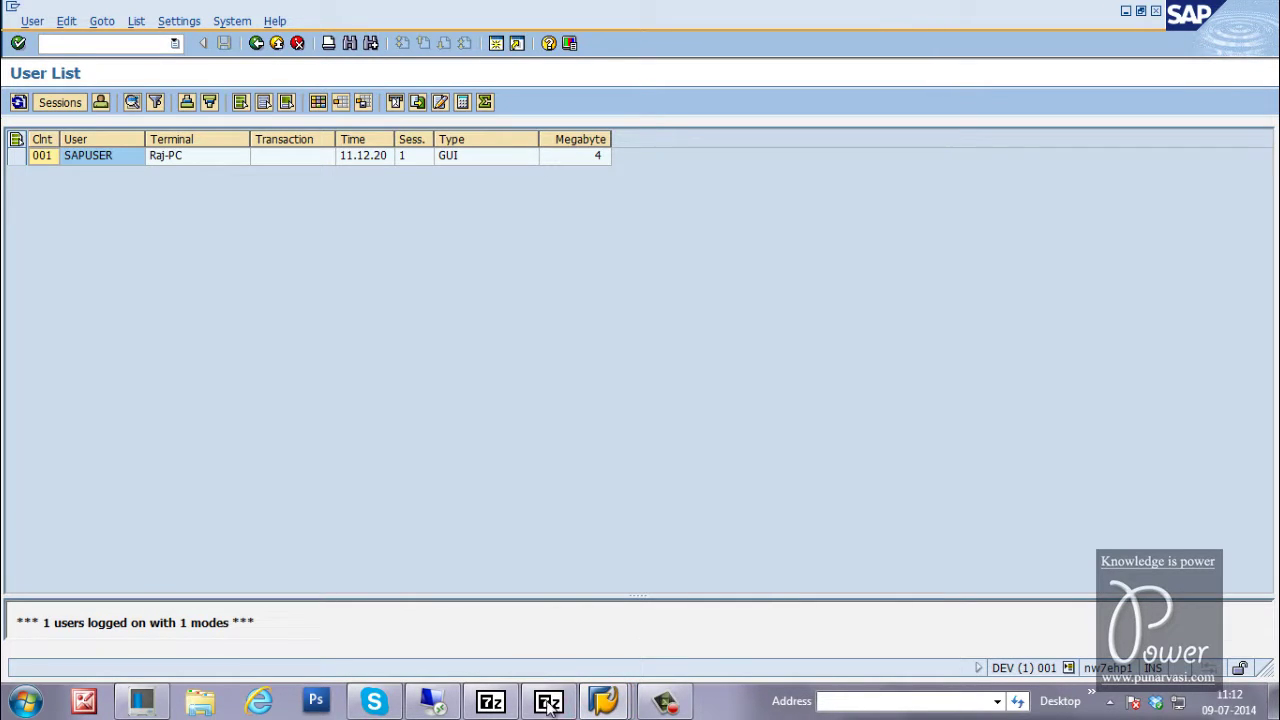
Log on to DEV client 001 with the user name and password, reaching SAP Easy Access.
mouse_move(603, 702)
click(447, 620)
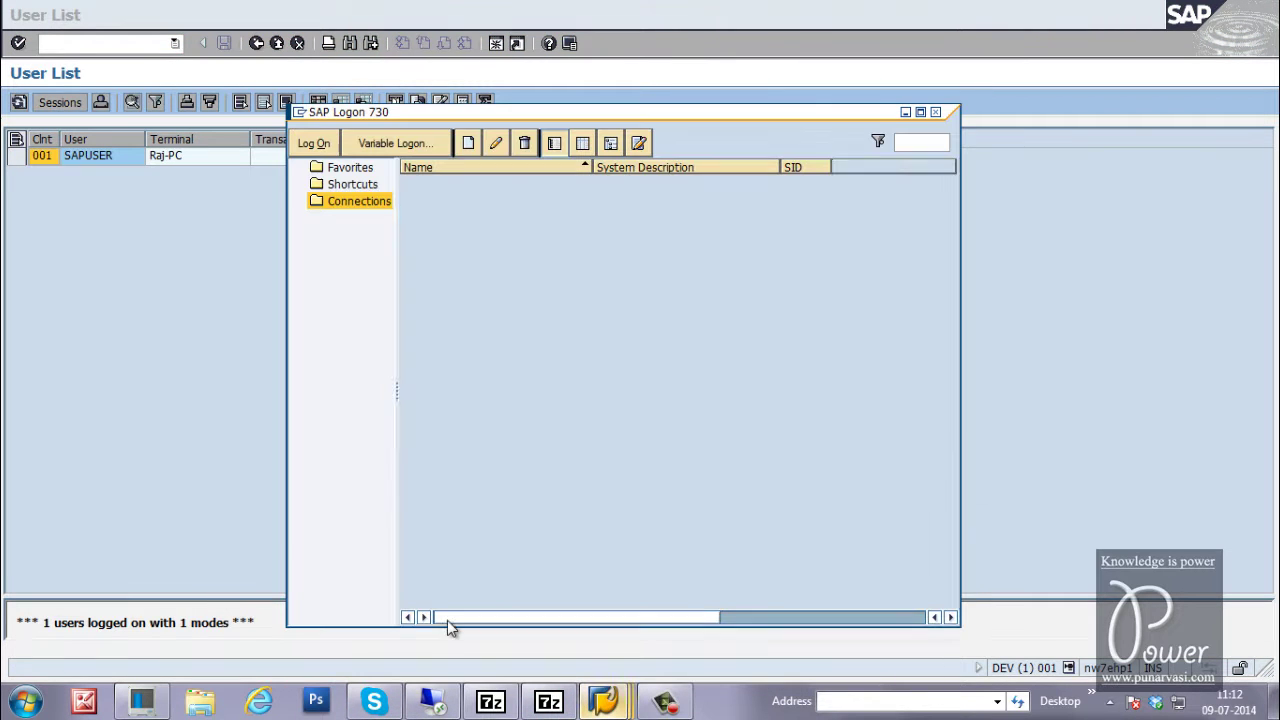
double_click(437, 220)
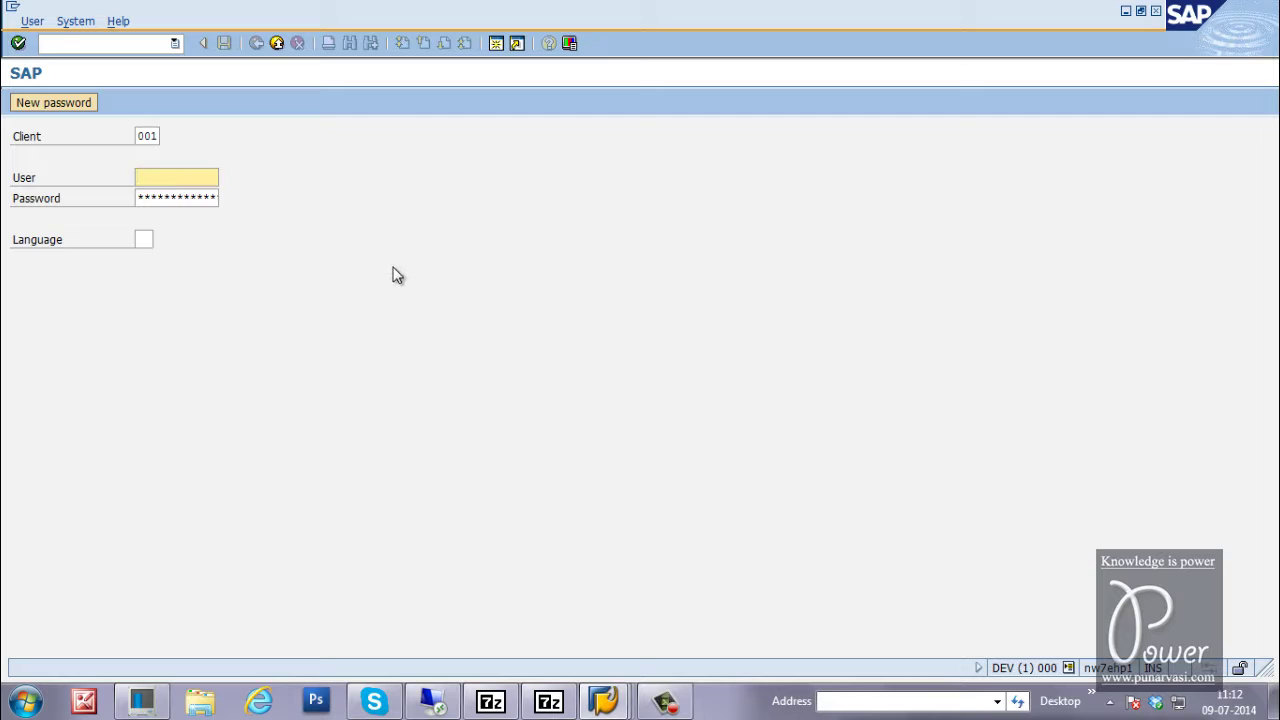
text(ddic)
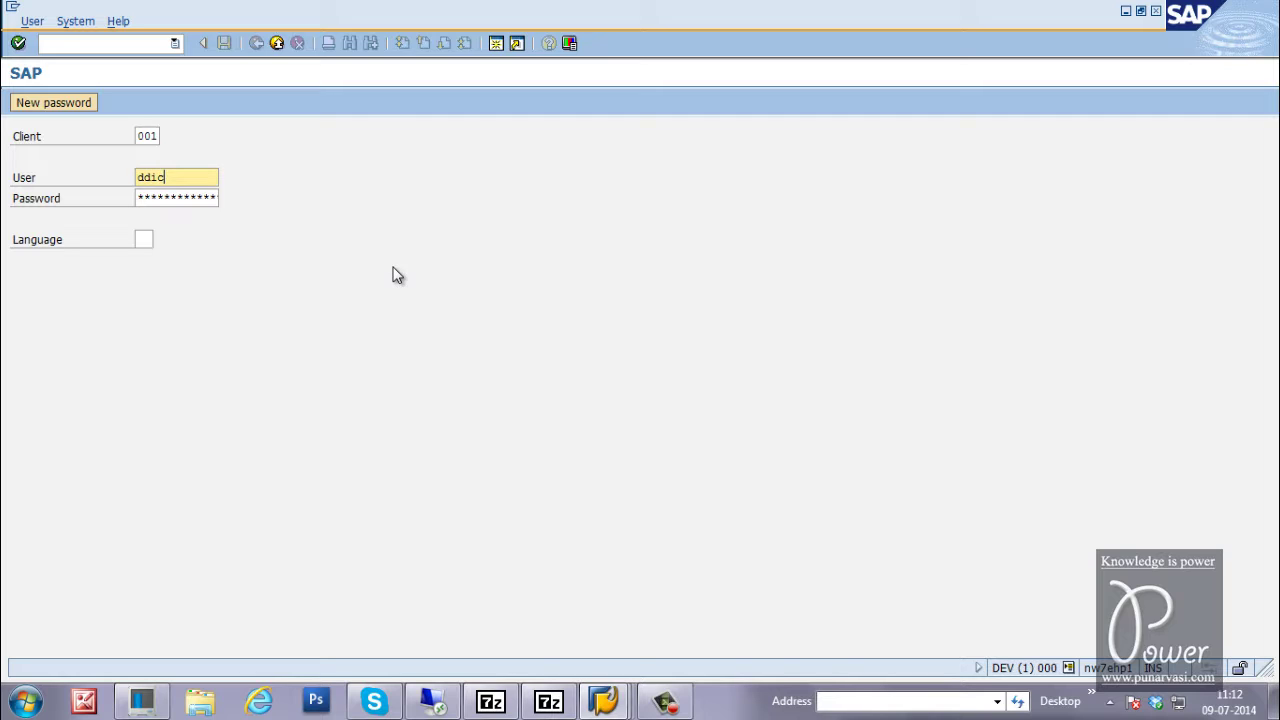
key(Tab)
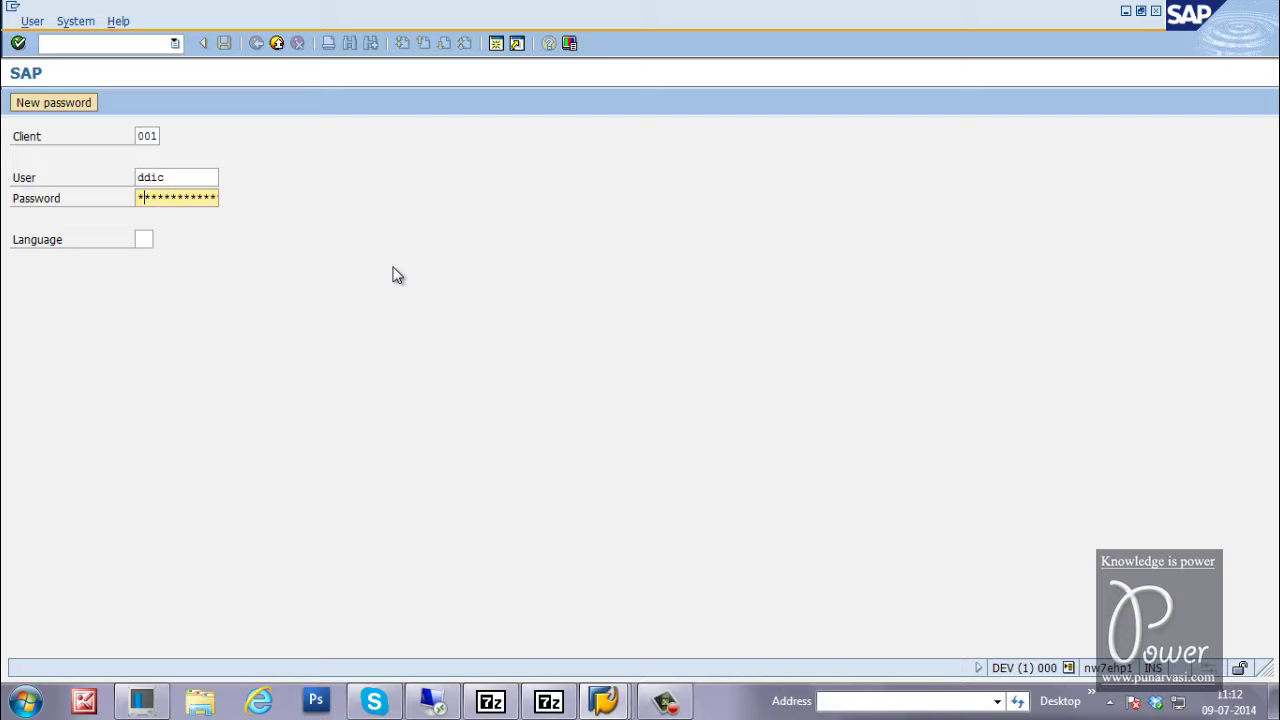
key(Return)
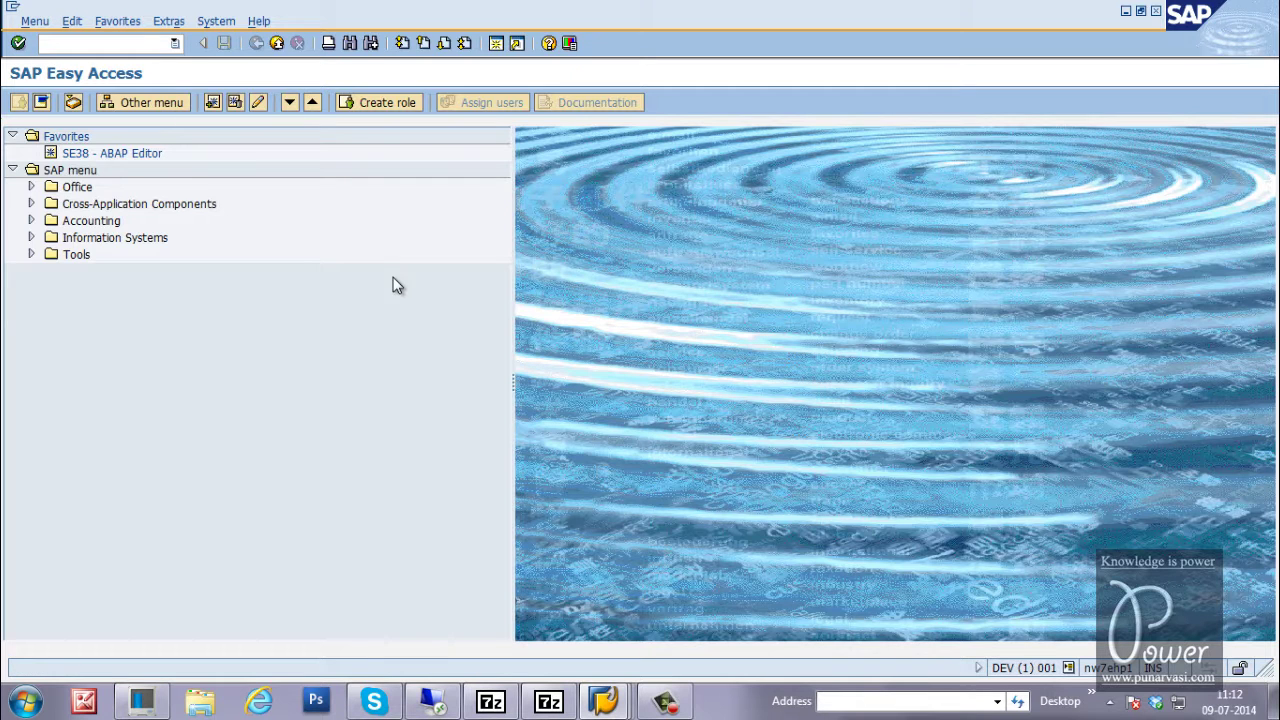
Refresh the User List to show three users with three modes and mark the original session.
mouse_move(603, 700)
click(528, 628)
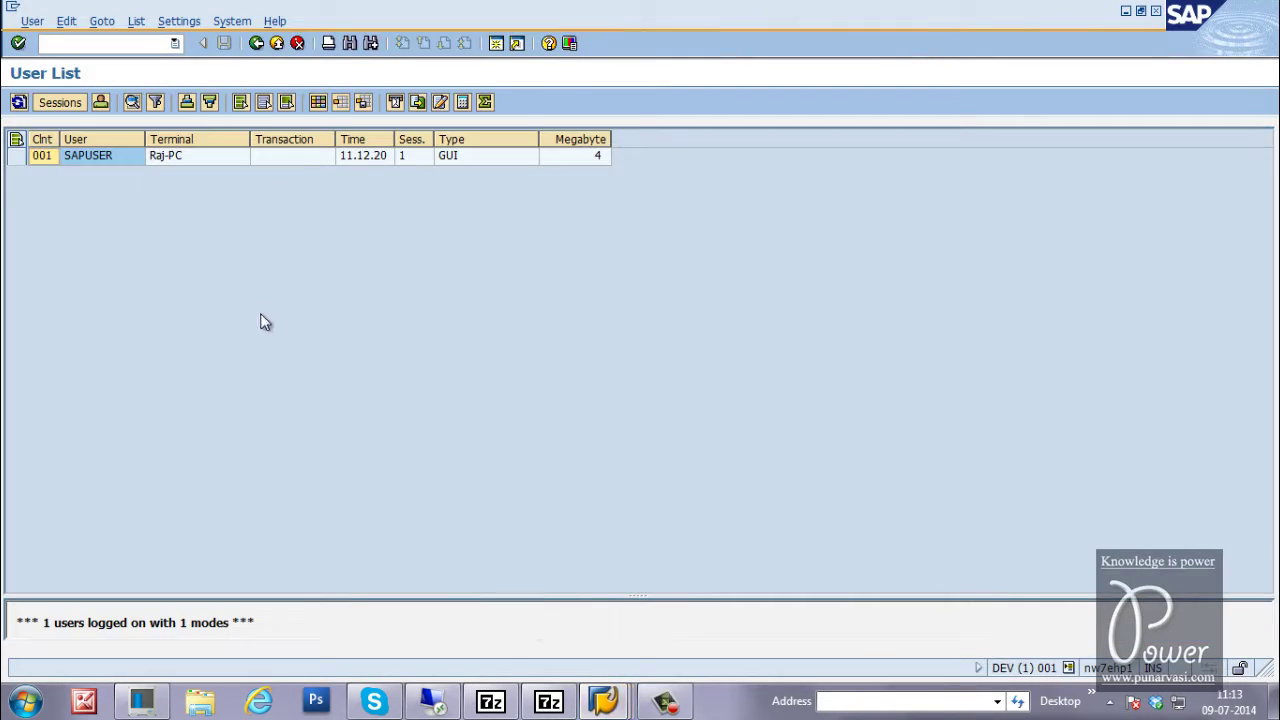
click(19, 103)
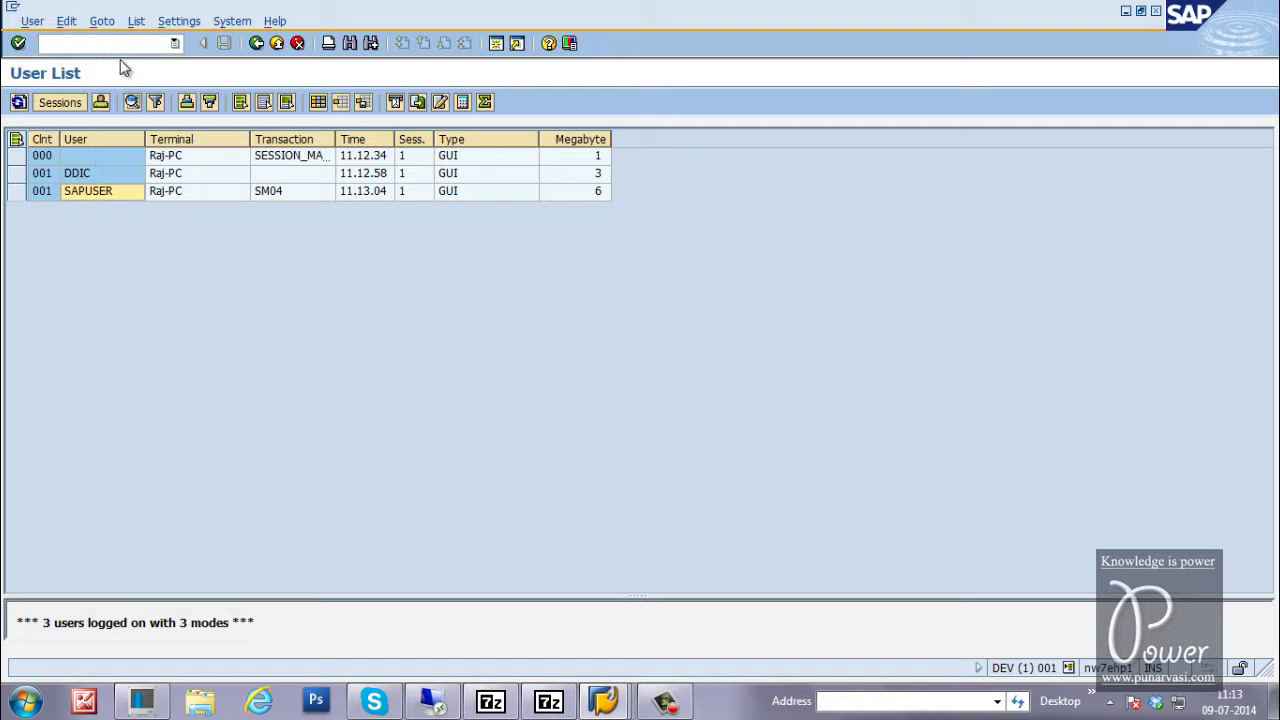
click(112, 190)
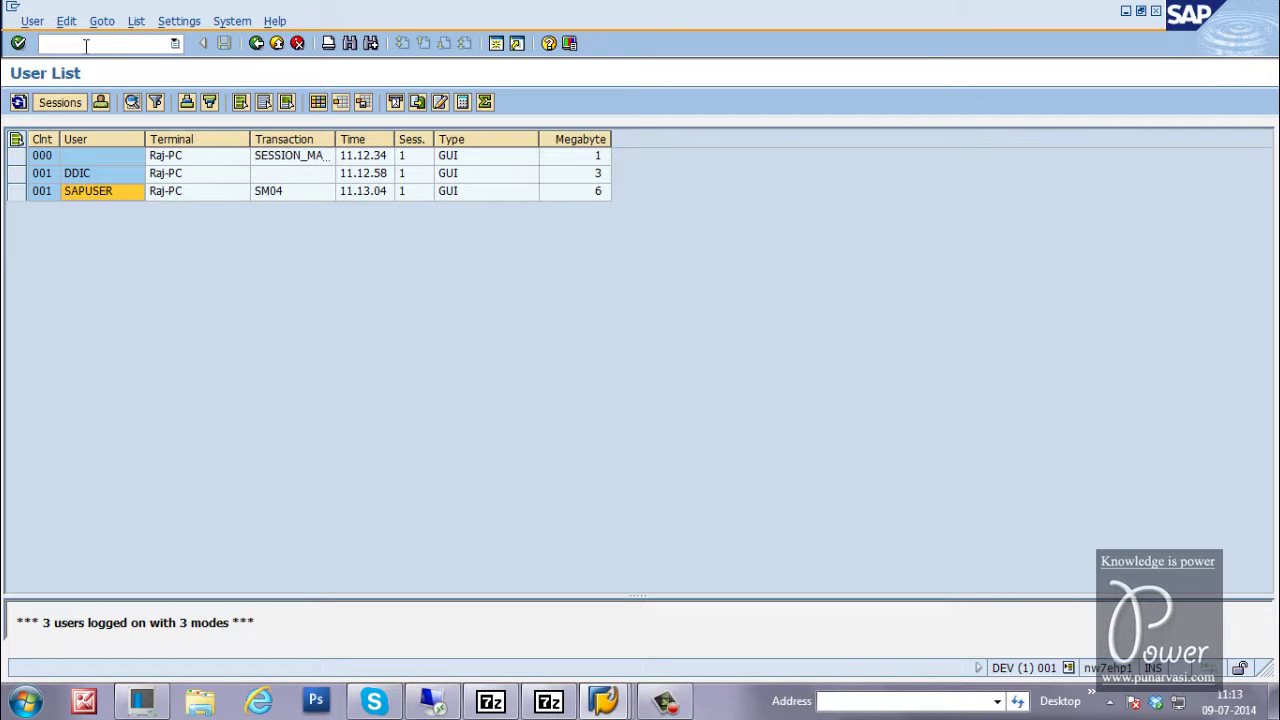
Run AL08 and review instance nw7ehp1_DEV_00 with its logged-on user sessions.
text(/n)
key(Return)
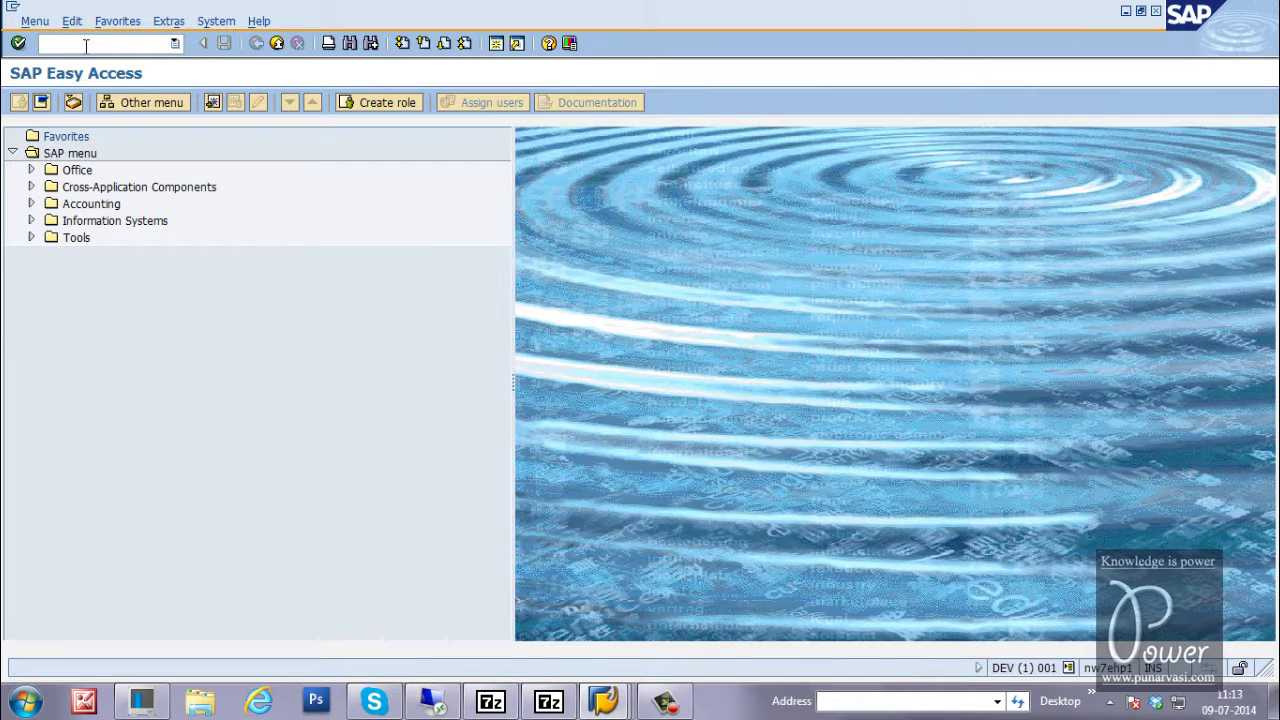
text(al08)
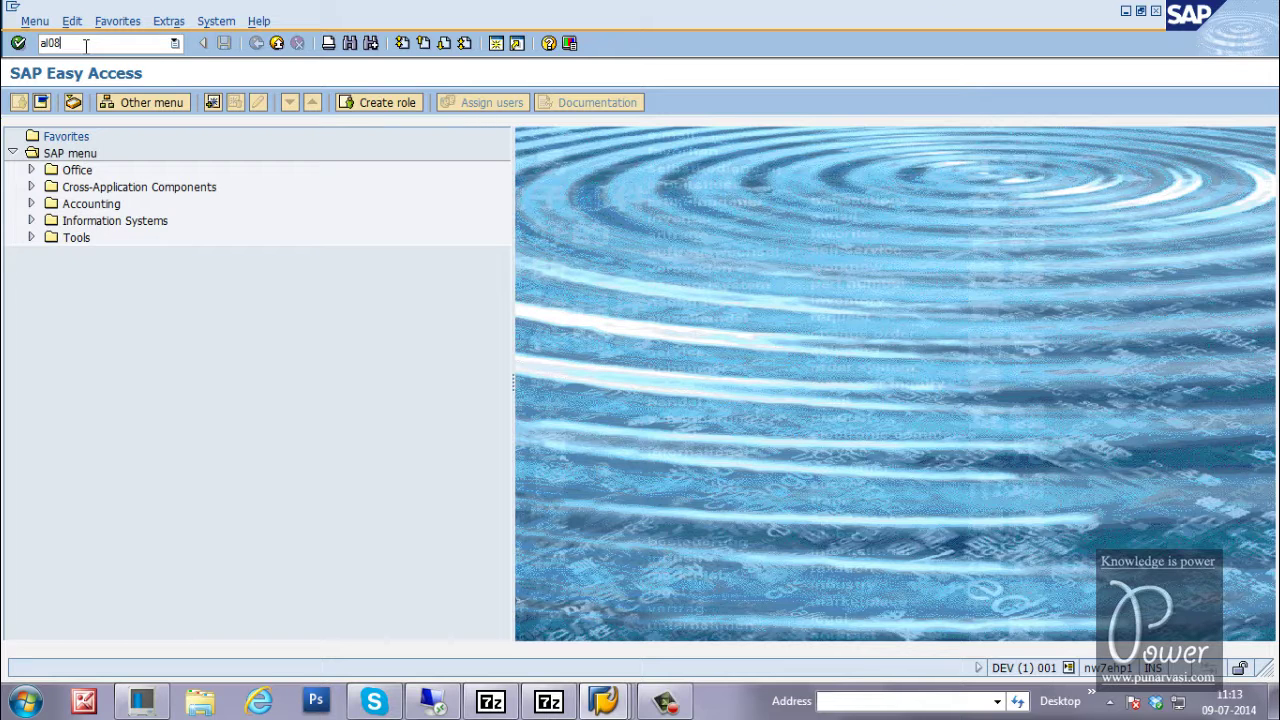
key(Return)
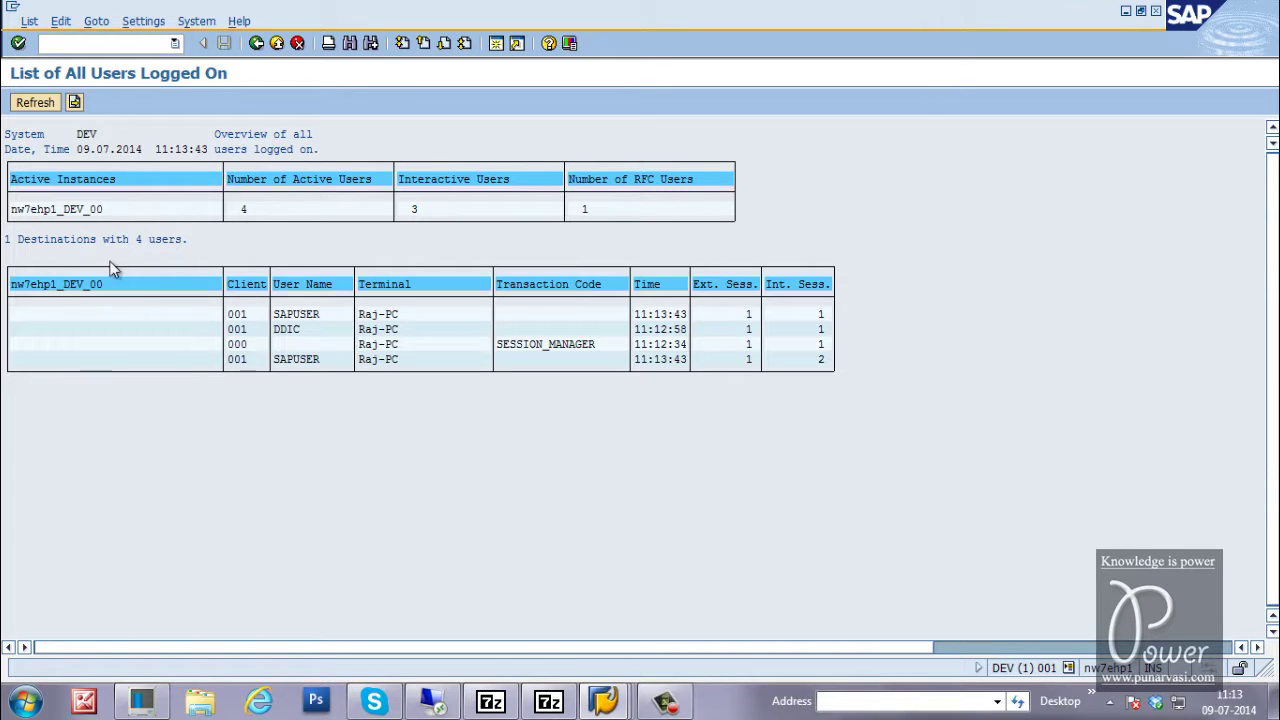
click(66, 212)
click(297, 334)
click(297, 360)
Close the leftover logon window and refresh AL08 to show 3 active users (2 interactive, 1 RFC).
click(603, 700)
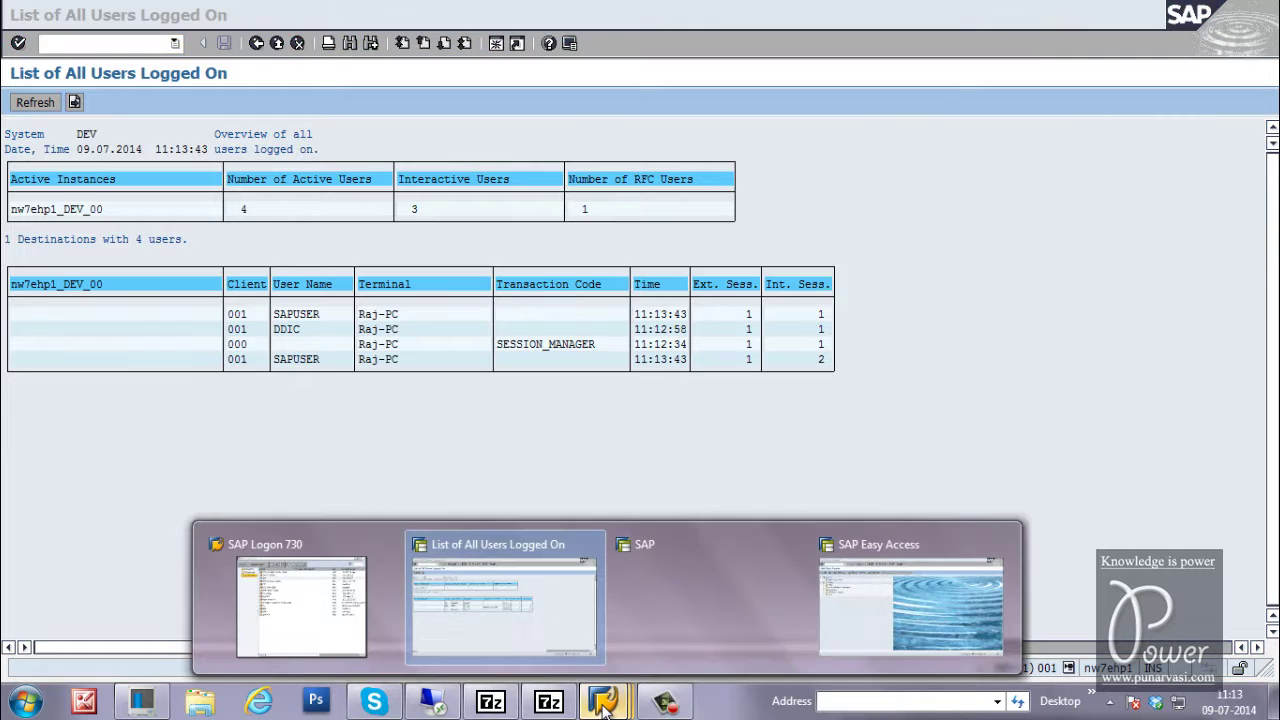
click(795, 545)
click(796, 597)
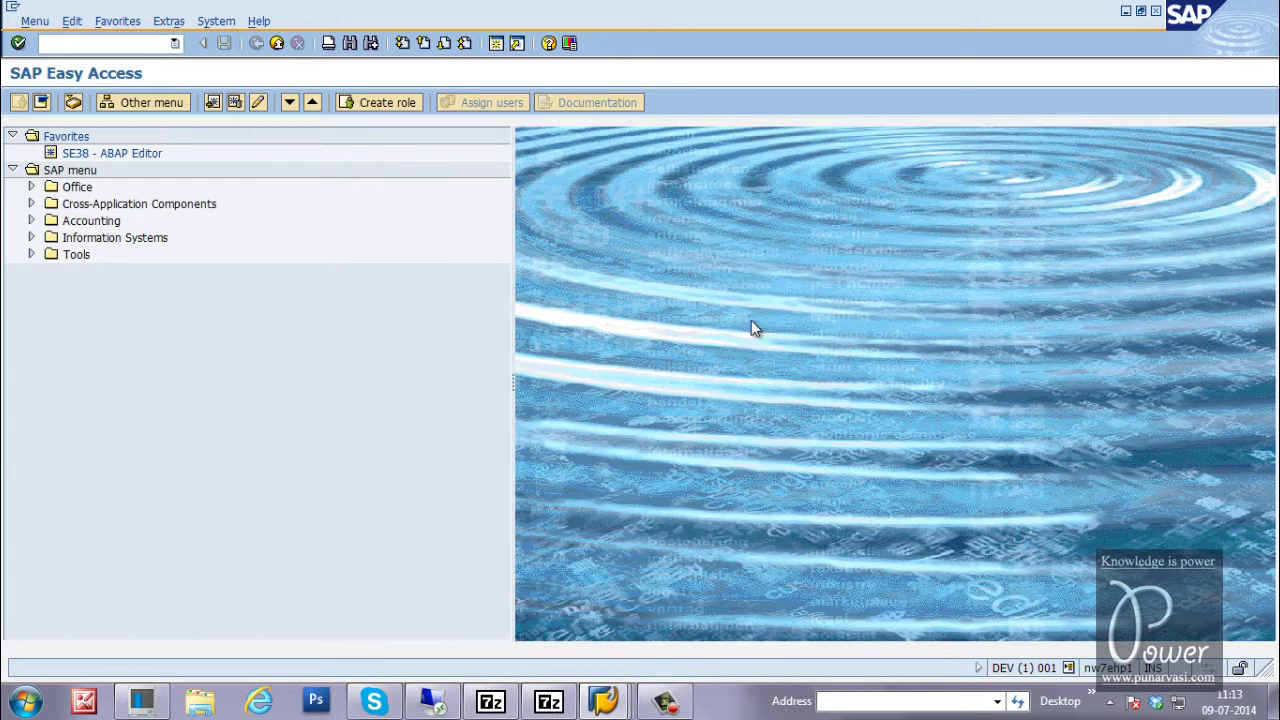
click(603, 700)
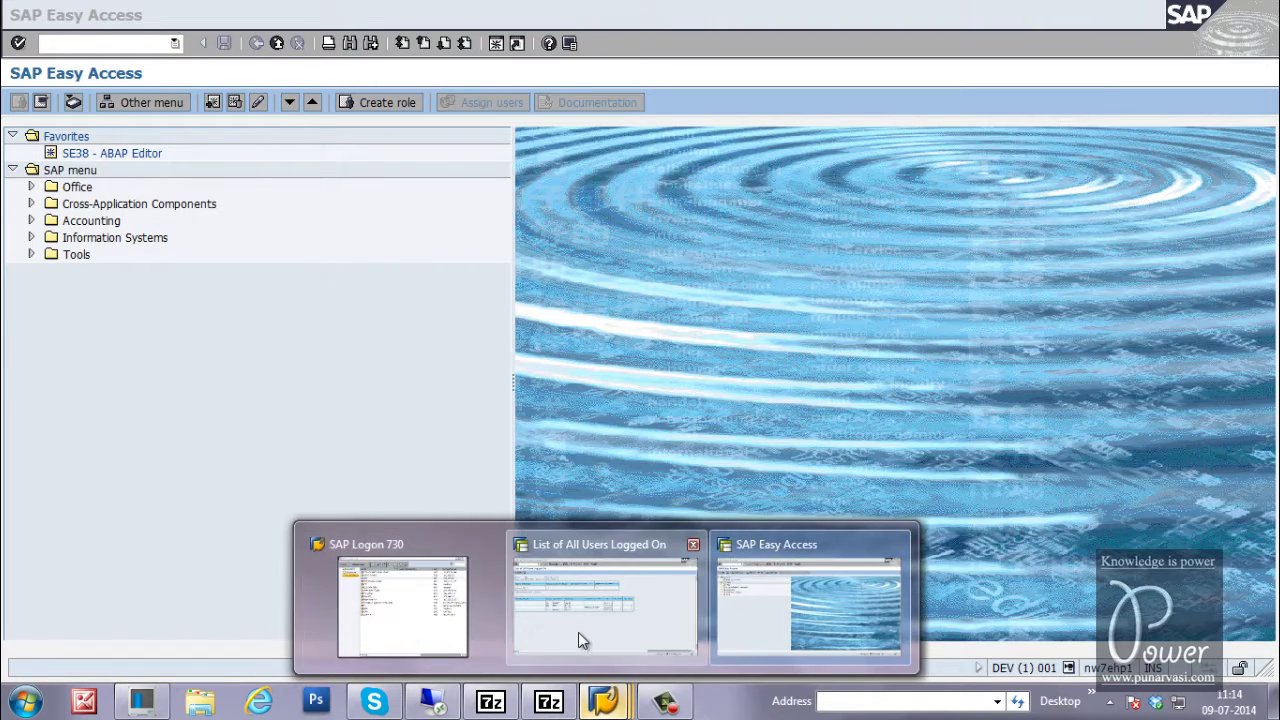
click(578, 632)
click(36, 104)
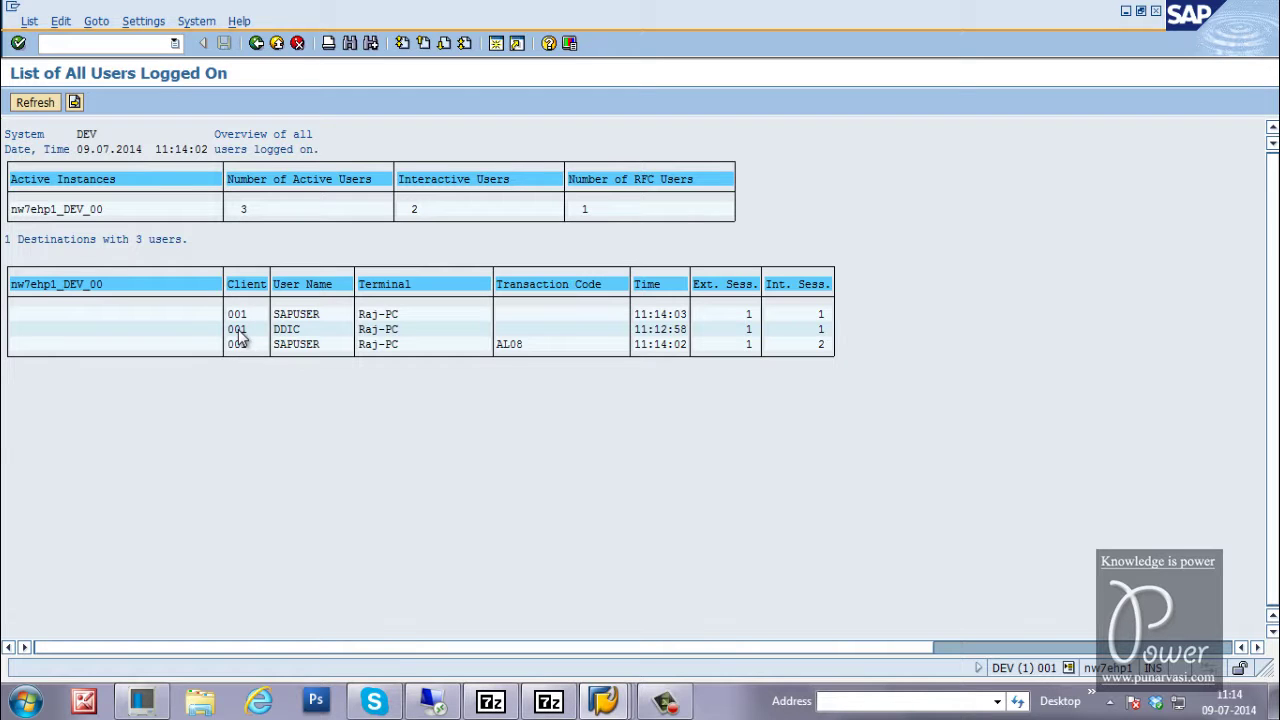
click(603, 700)
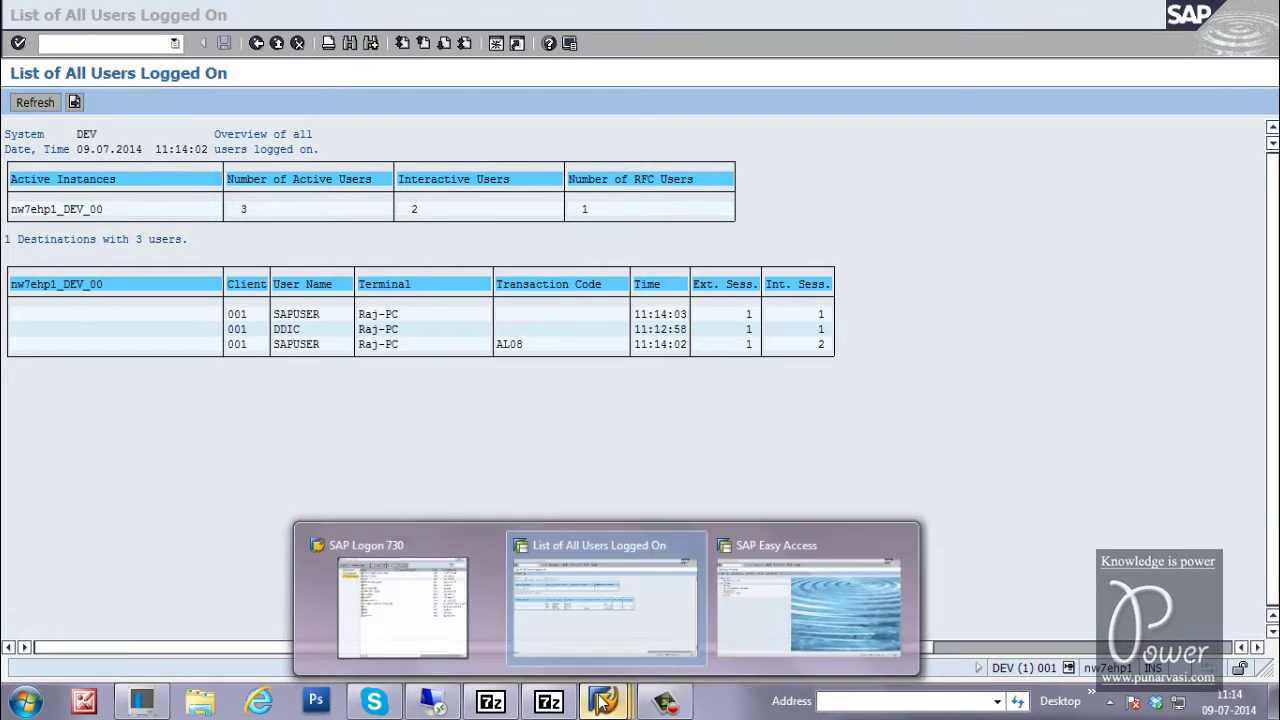
click(613, 640)
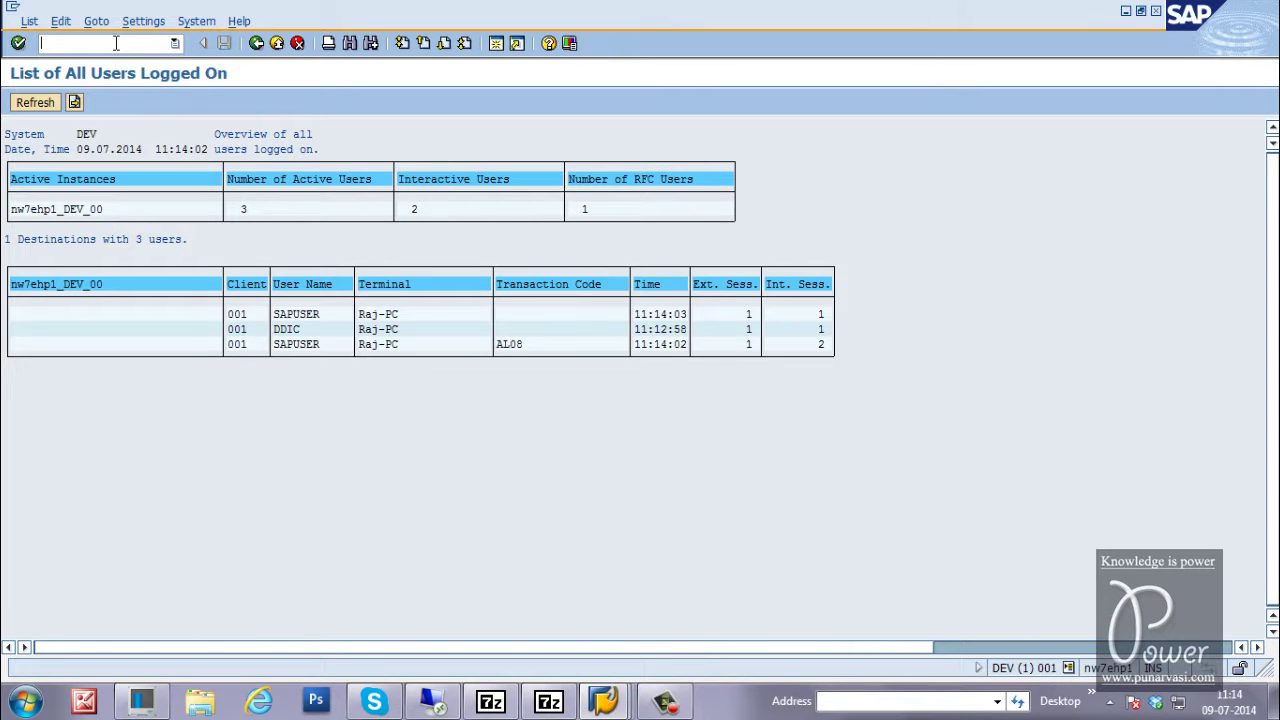
text(/n)
key(Return)
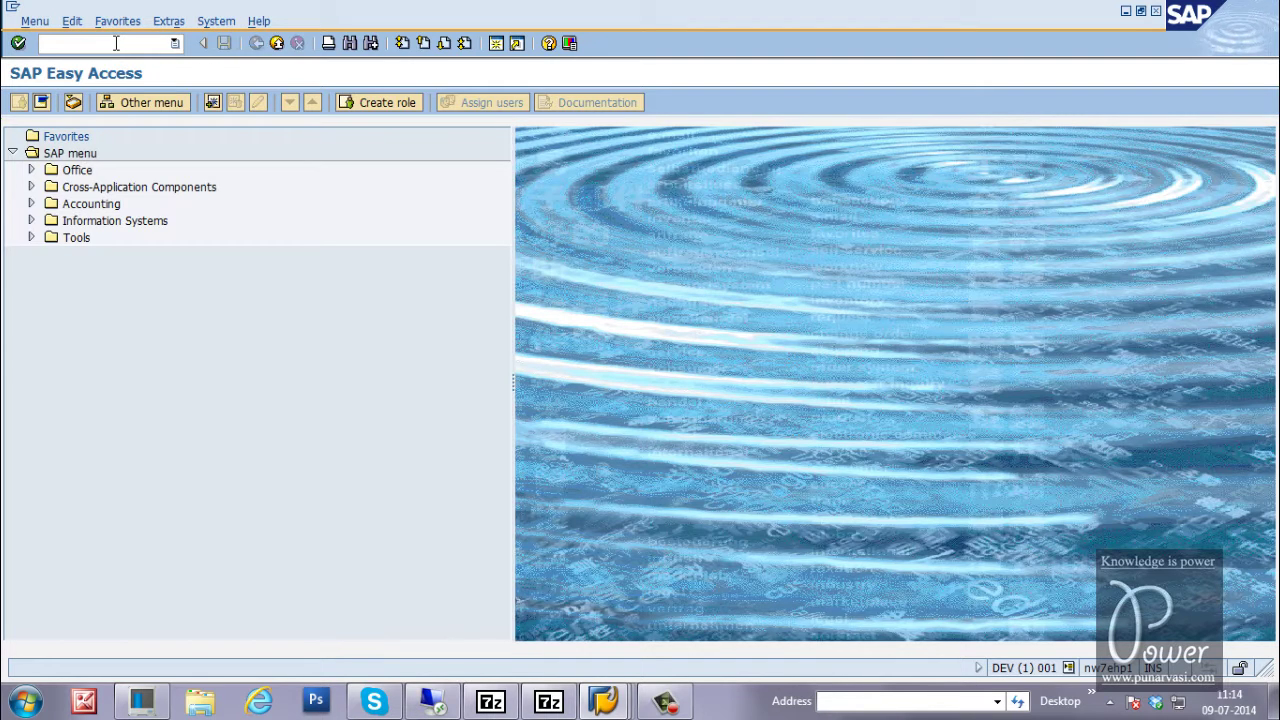
Run SM51, select the active server nw7ehp1_DEV_00, and switch to the remote desktop.
text(sm51)
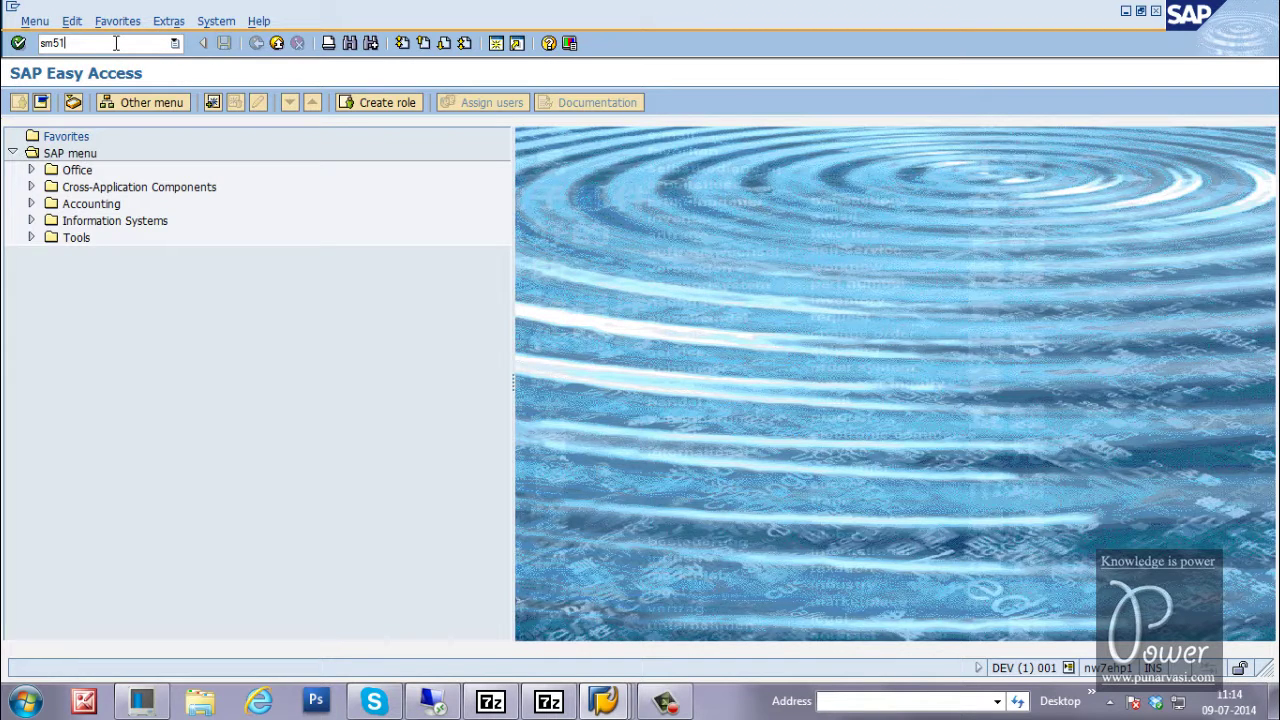
key(Return)
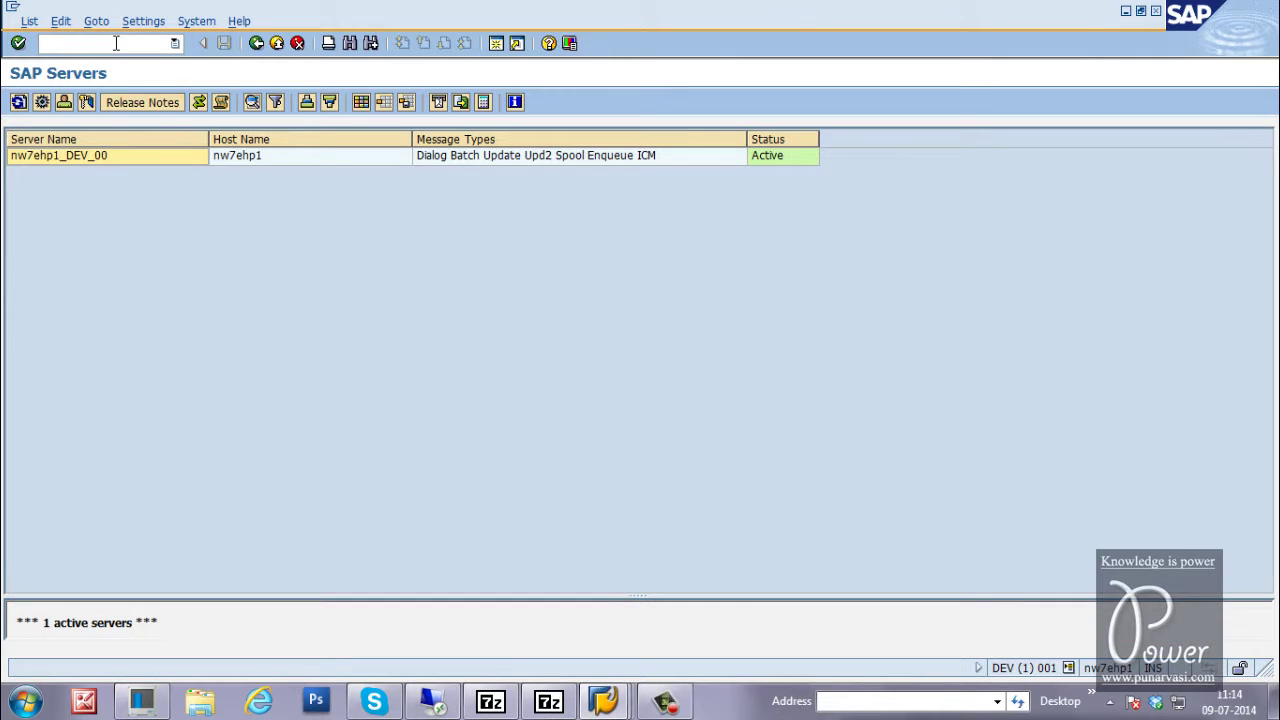
click(47, 158)
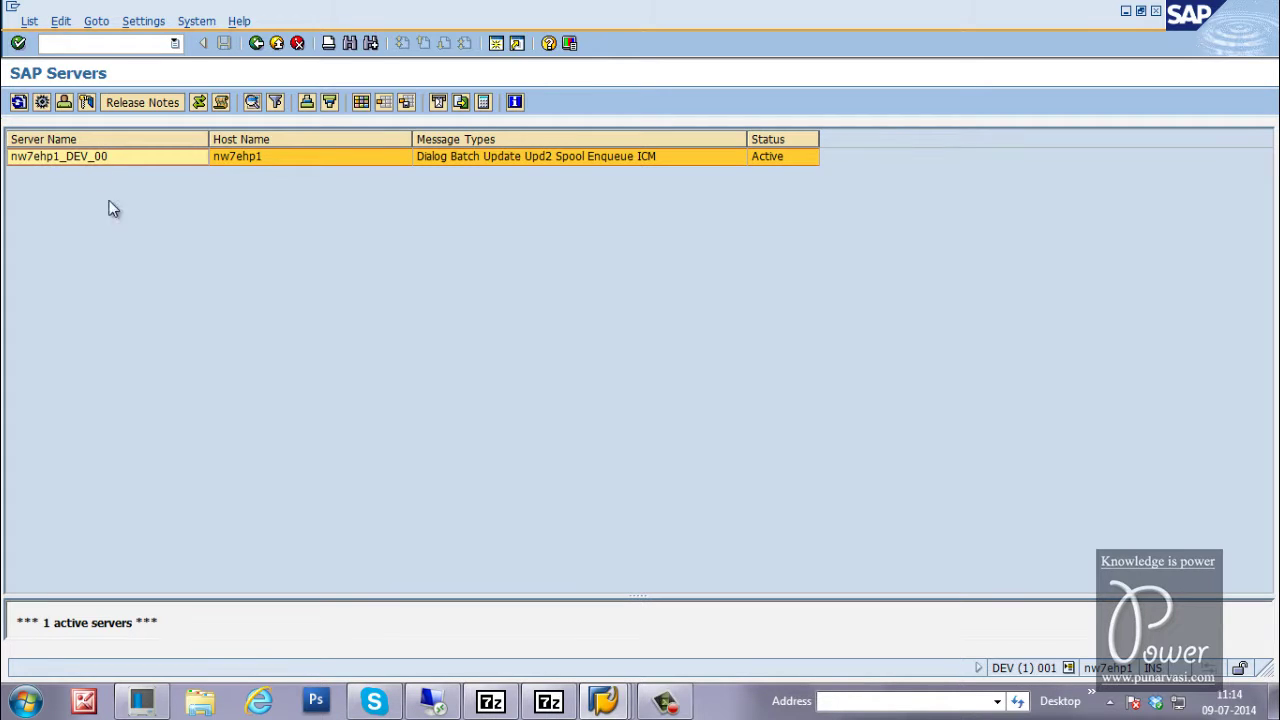
click(432, 700)
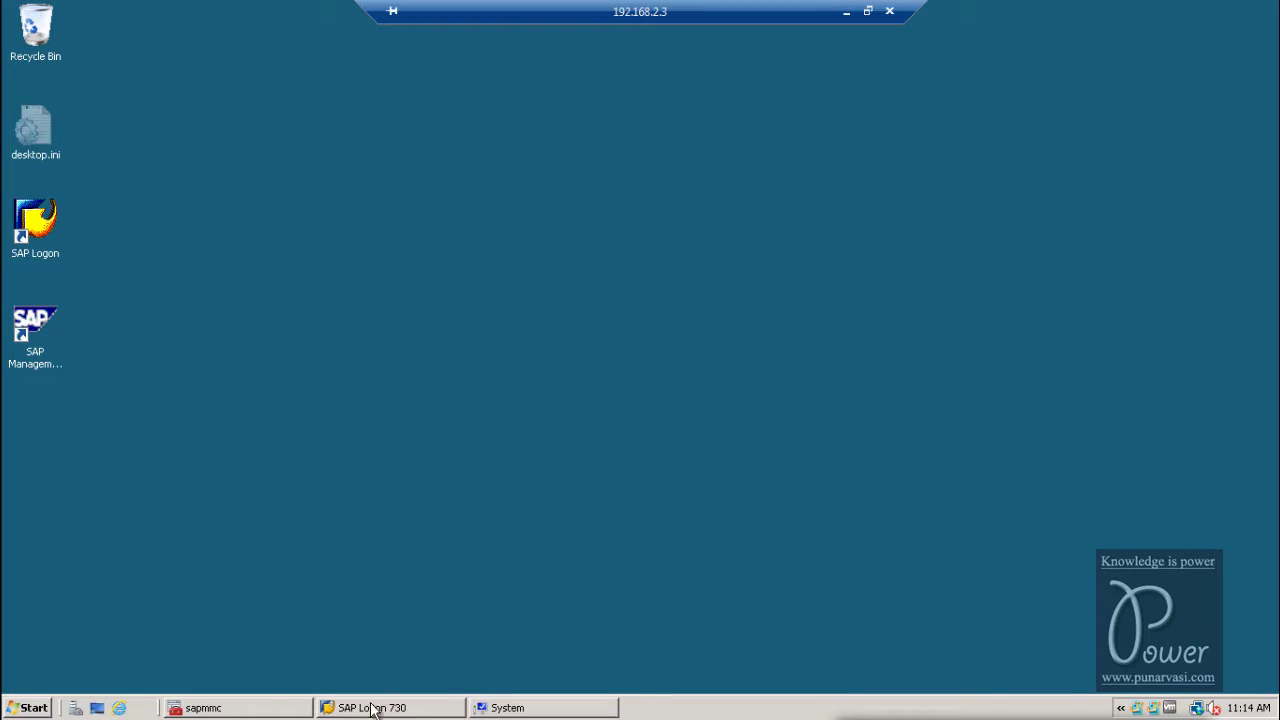
In SAP Management Console, expand DIS and view instances nw7ehp1 5 and nw7ehp1 8, then minimize the remote desktop.
click(268, 708)
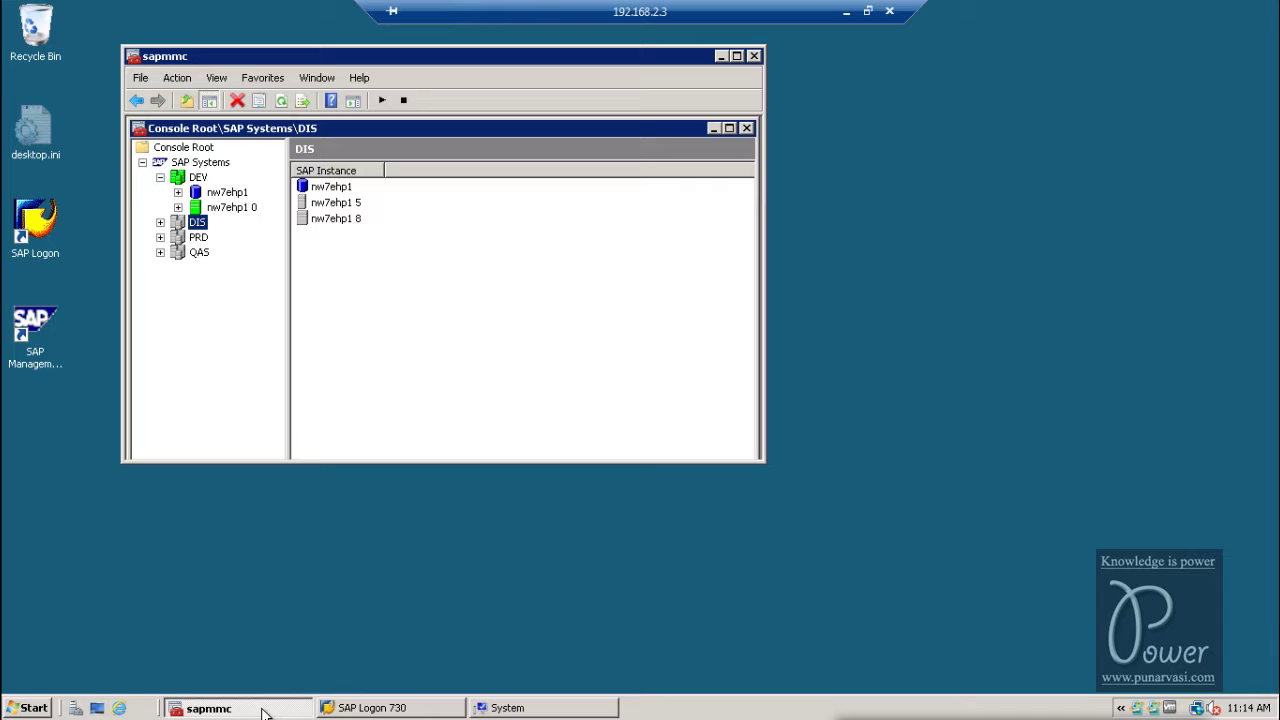
click(161, 224)
click(200, 254)
click(201, 268)
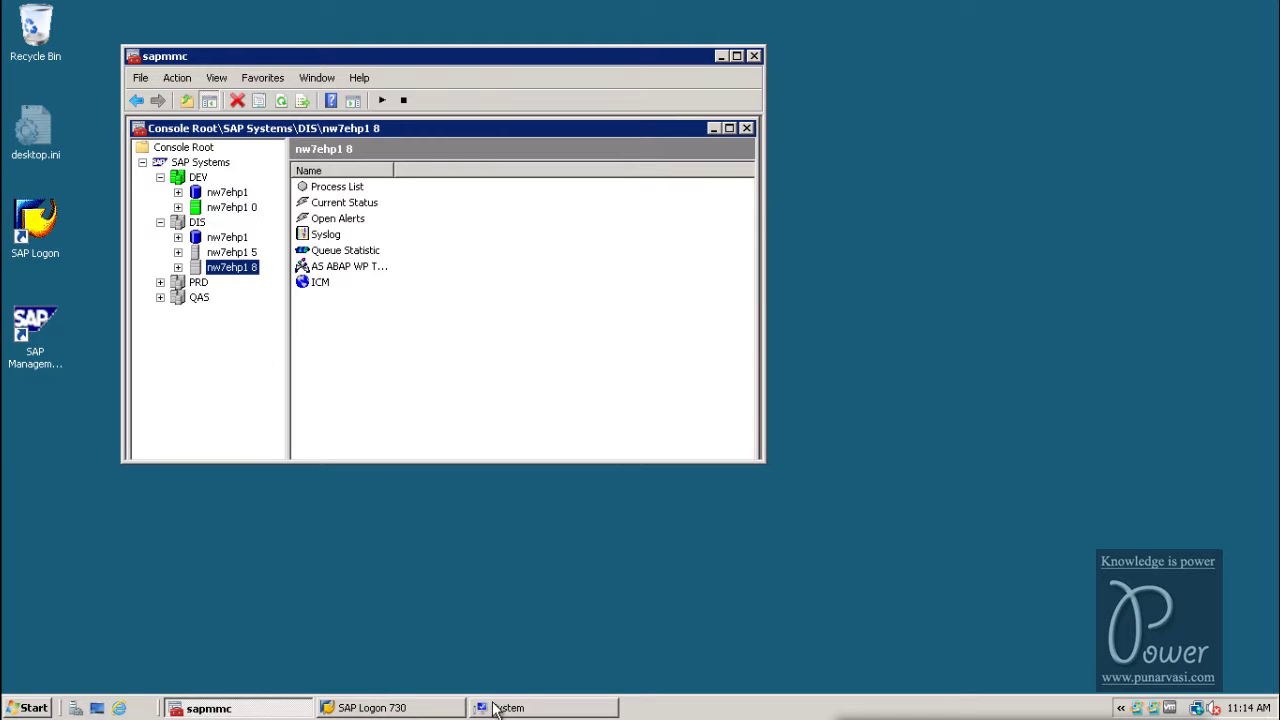
mouse_move(750, 8)
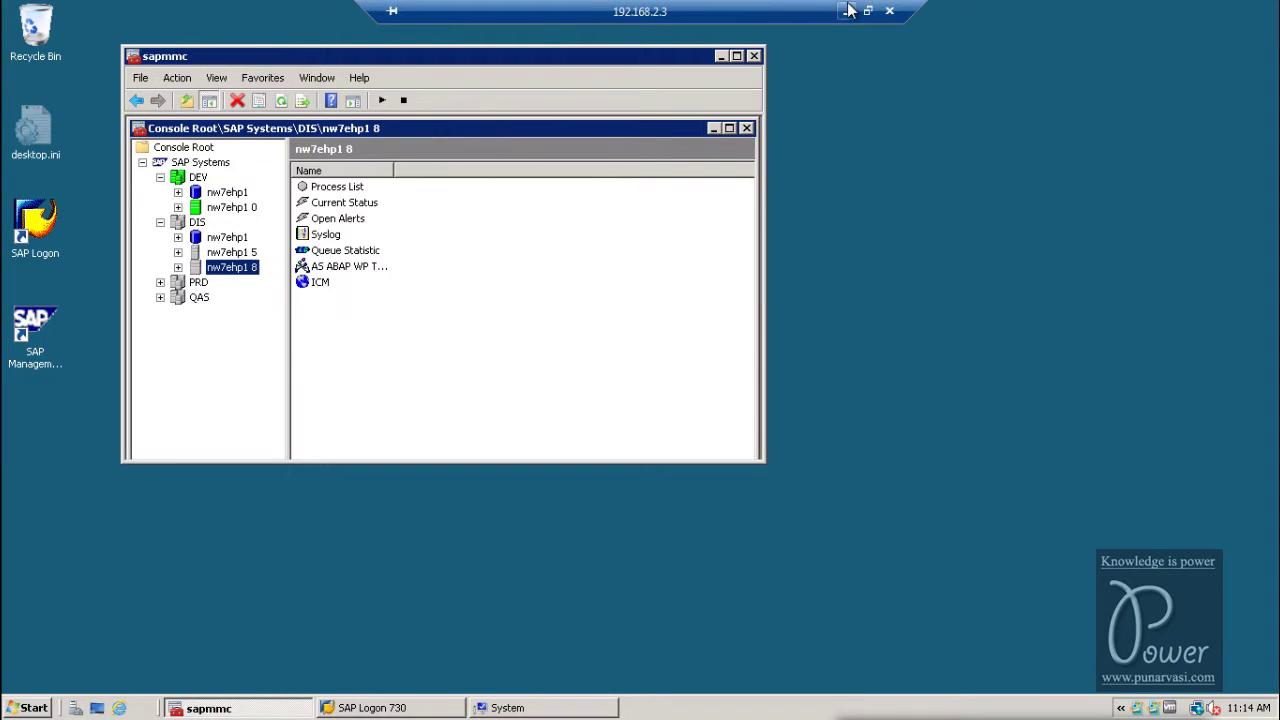
click(848, 10)
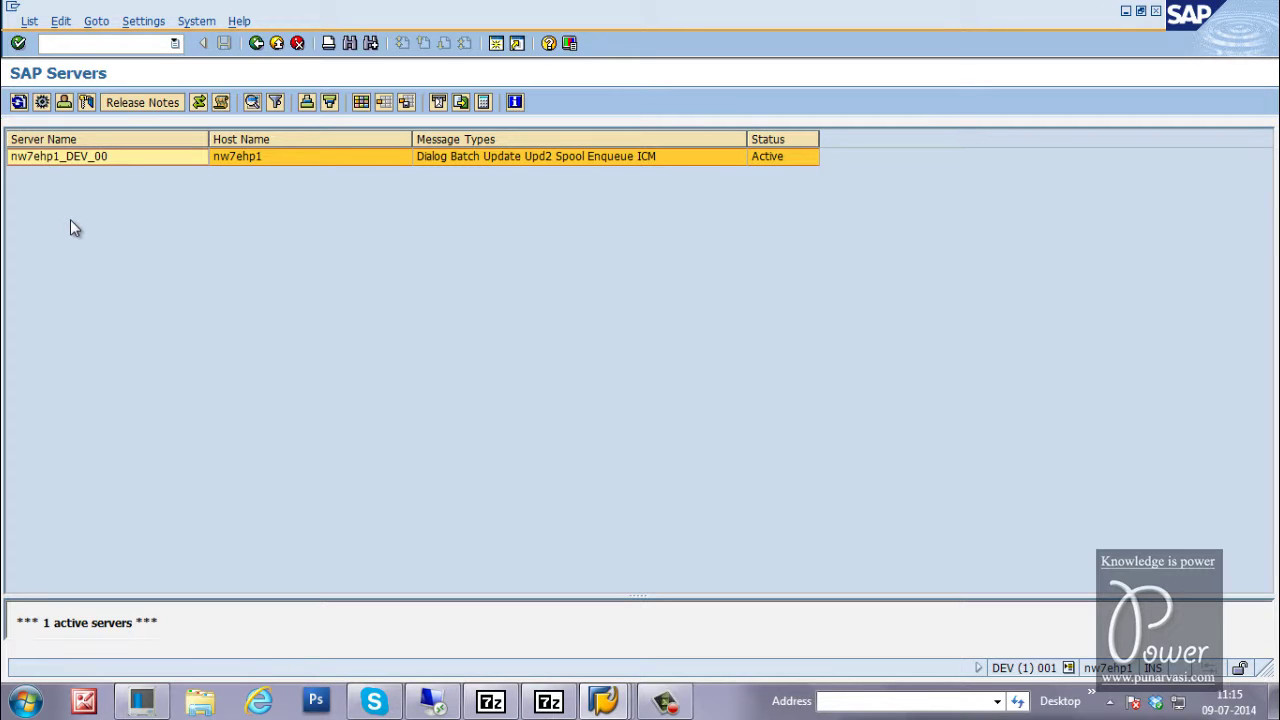
click(95, 44)
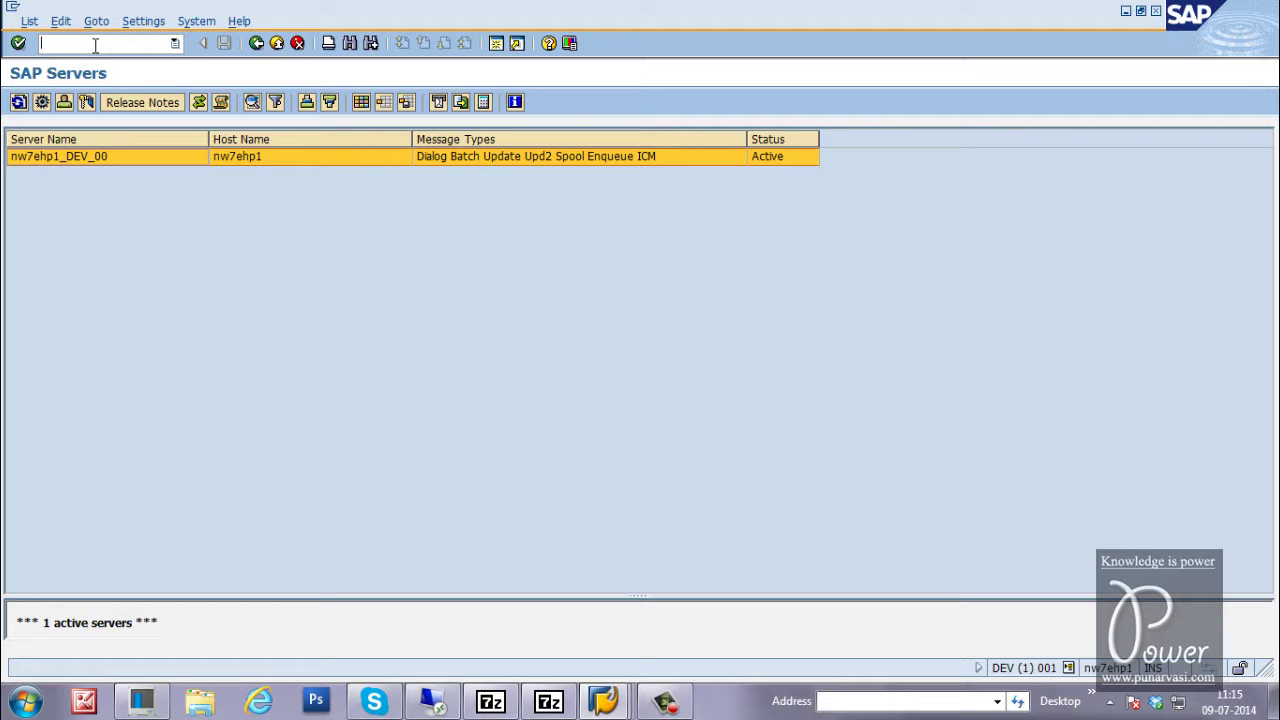
text(/n)
Run SM37 including scheduled jobs and mark the EVENT_00 job in the Job Overview.
key(Return)
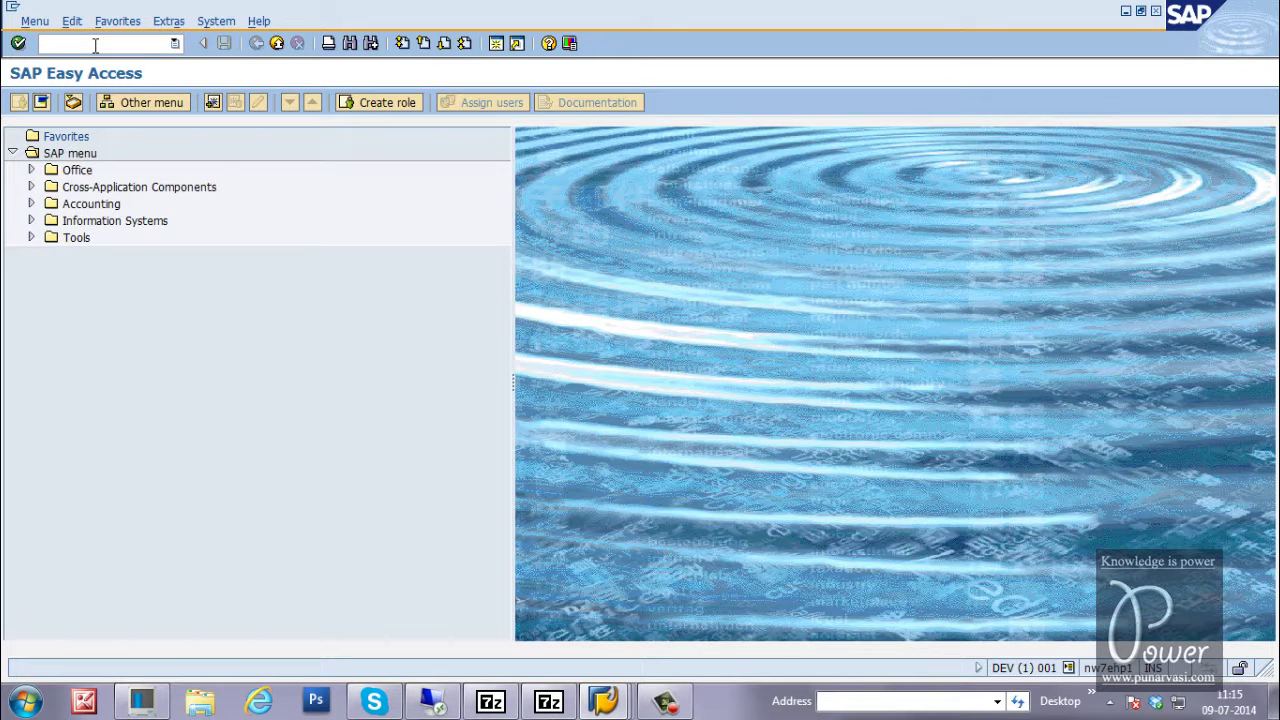
text(sm3)
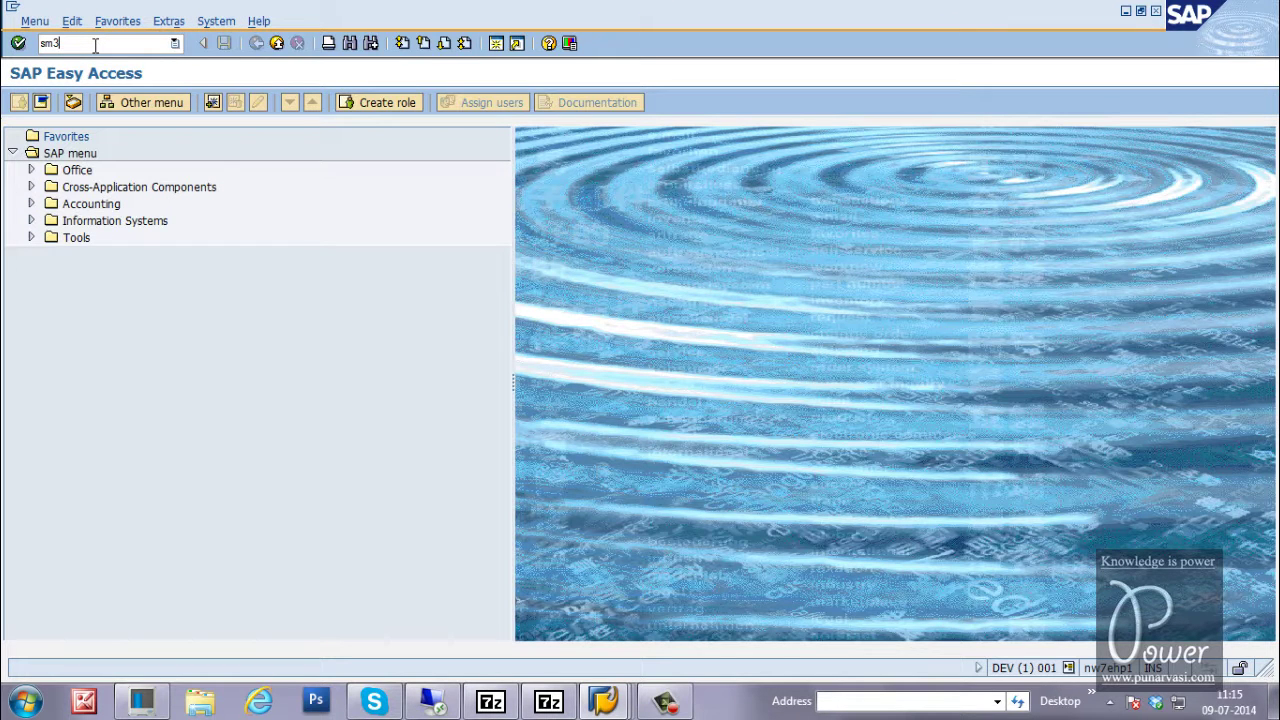
text(7)
key(Return)
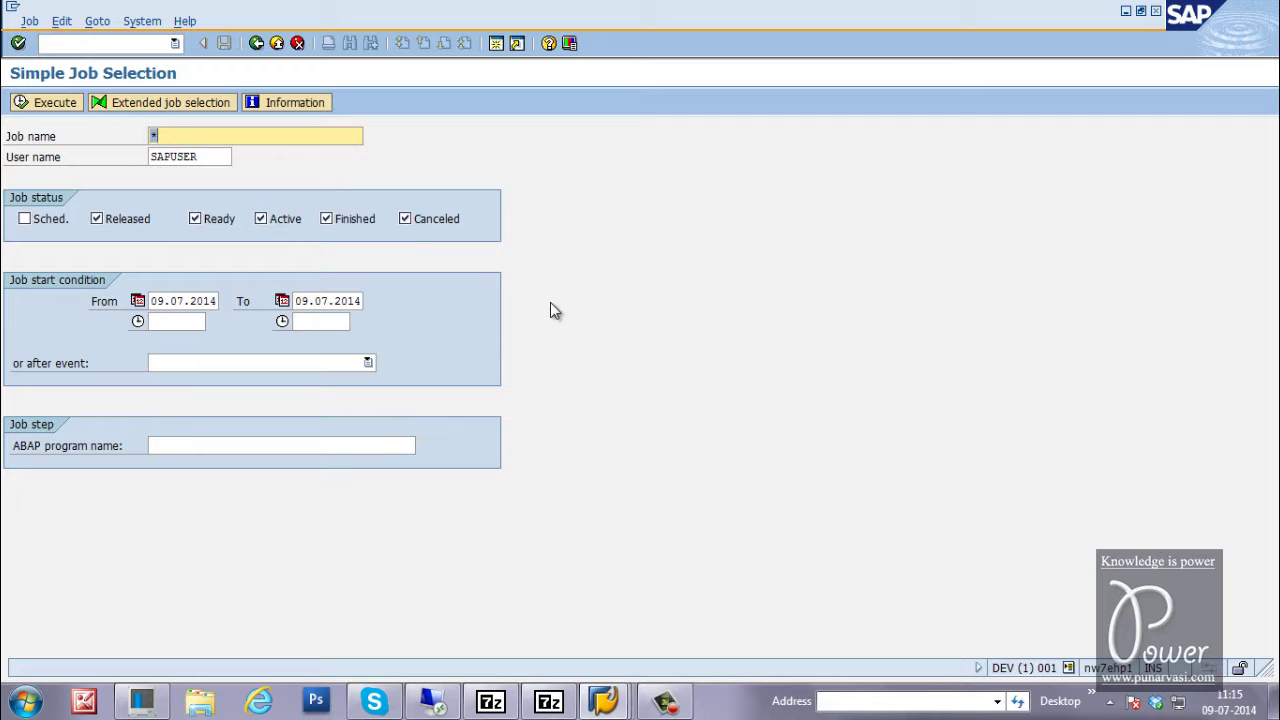
click(24, 218)
click(43, 102)
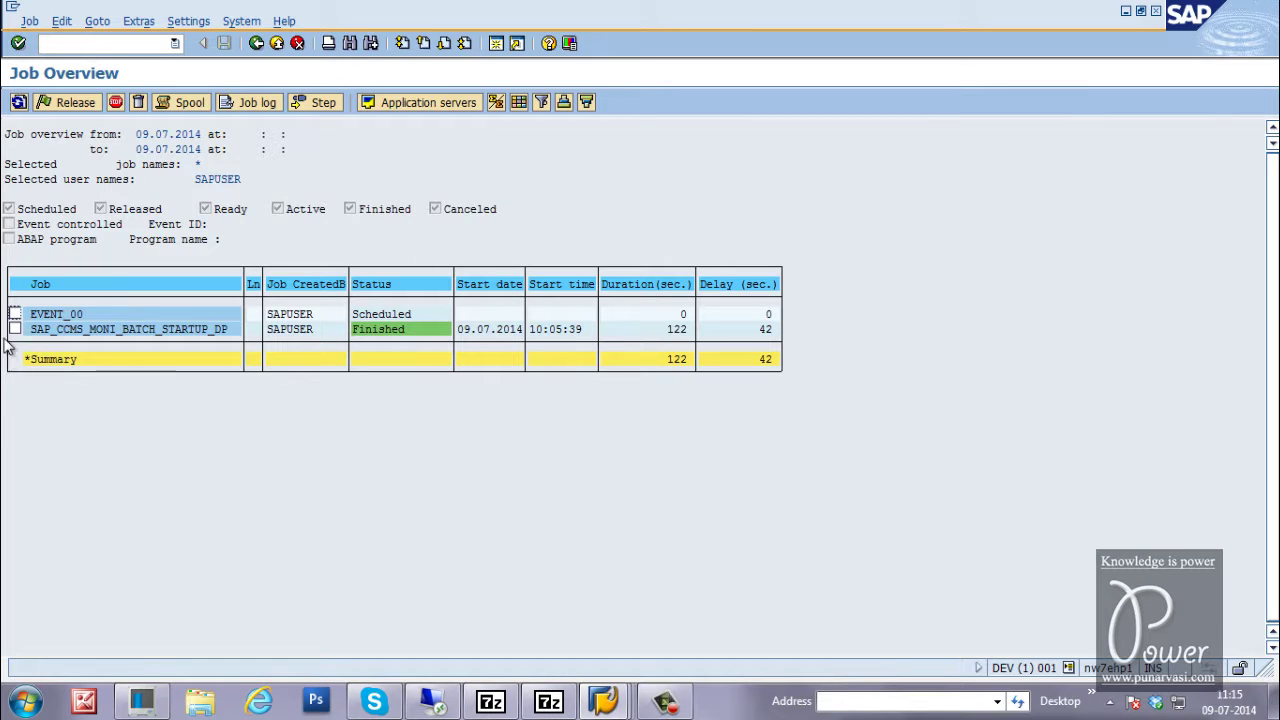
click(15, 314)
Run SM50 and select work processes 0 to 3 among the 17 listed.
text(n)
key(Return)
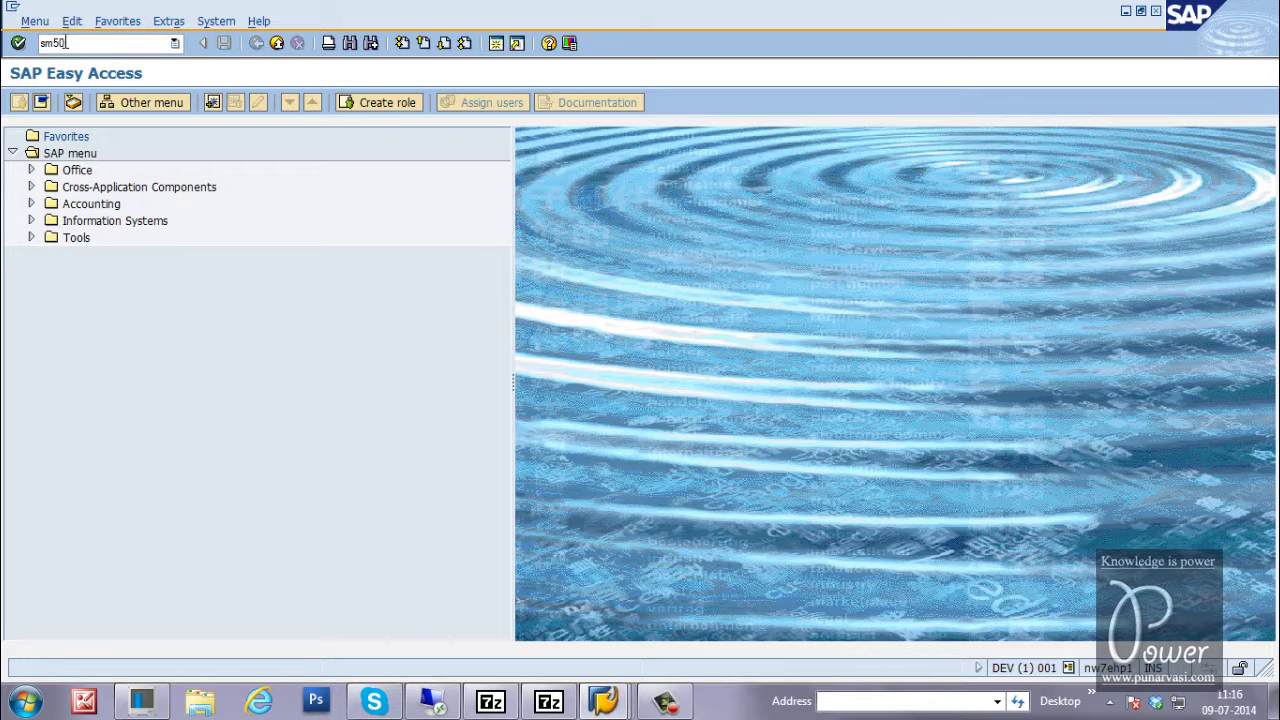
key(Return)
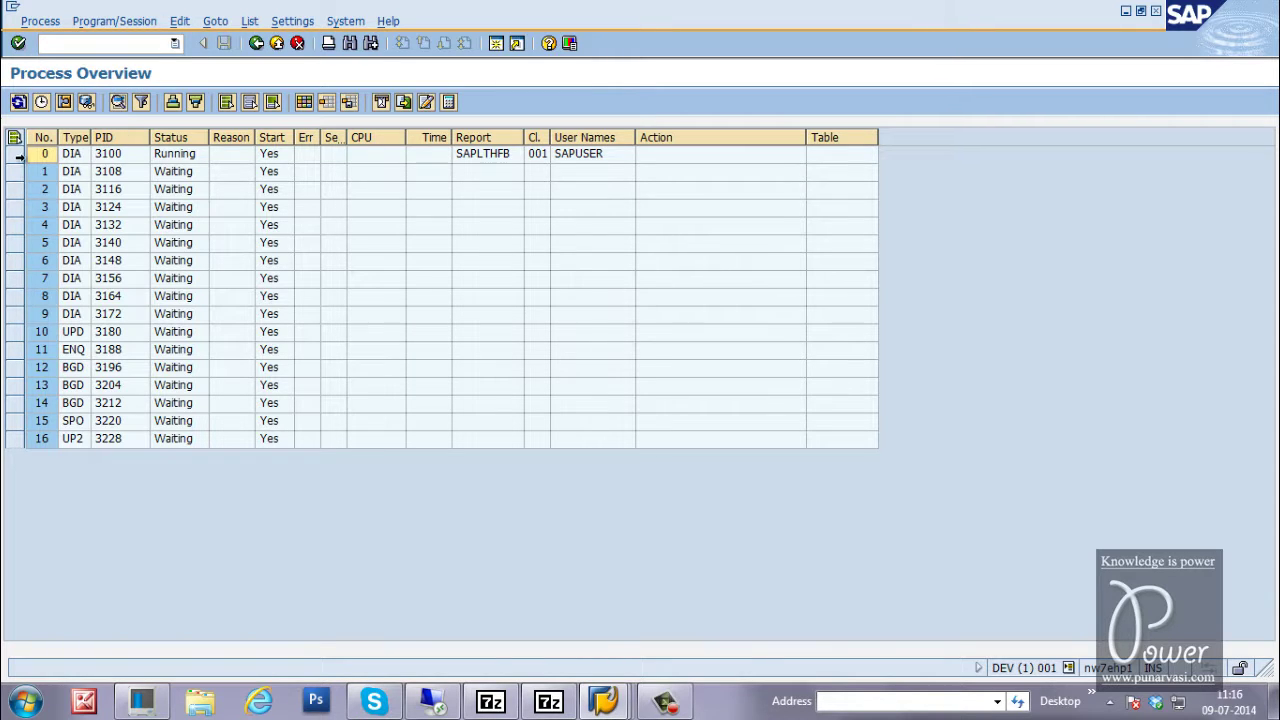
click(18, 157)
click(16, 172)
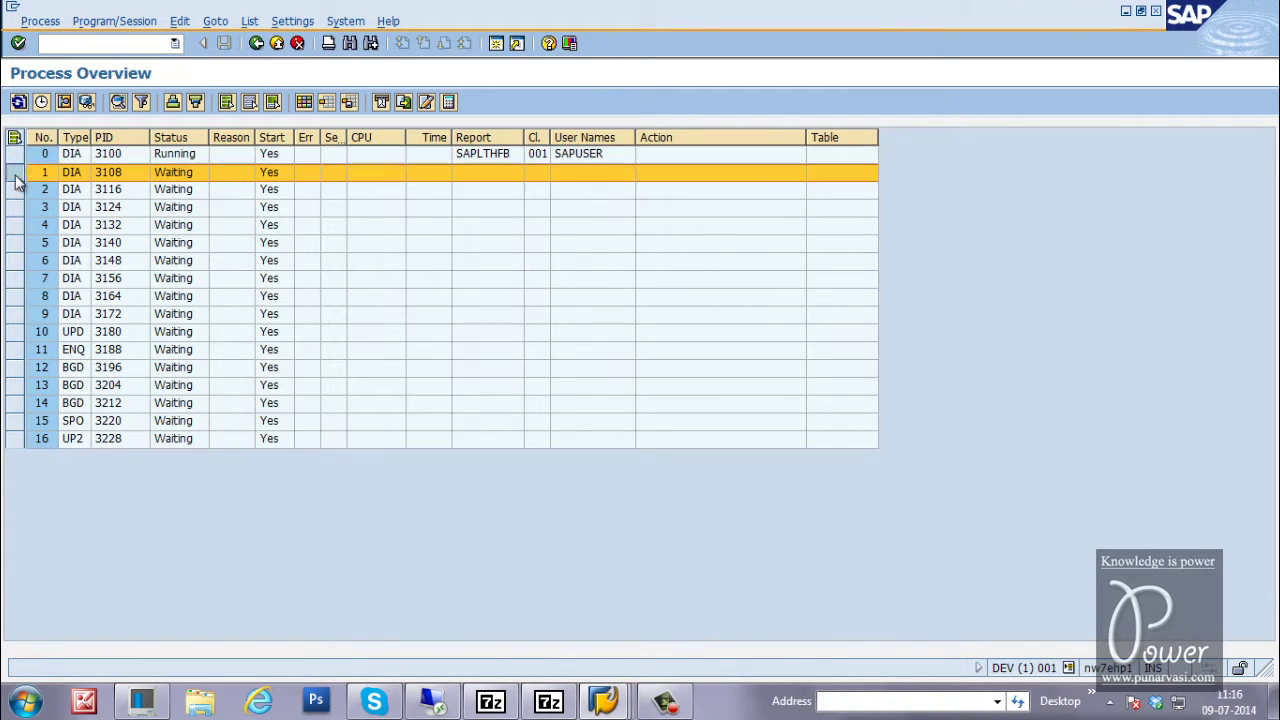
click(14, 189)
click(14, 207)
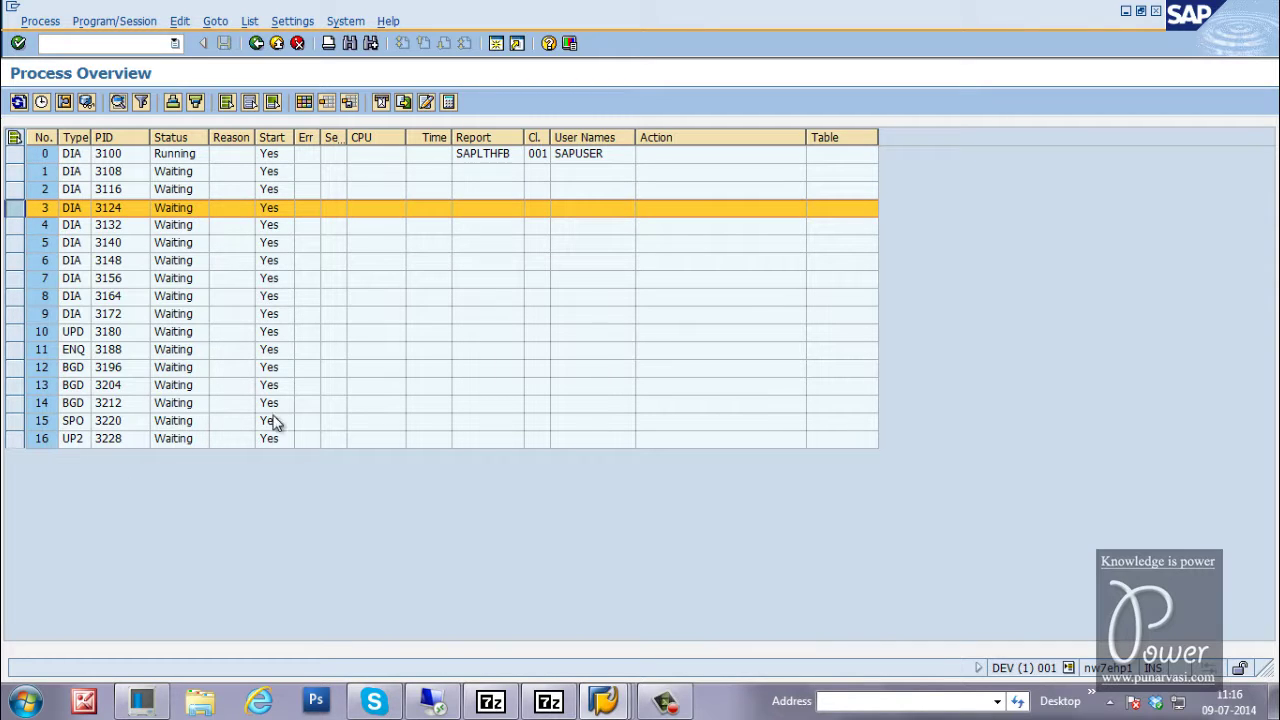
click(64, 45)
Return to the start screen and run SM66 for the global work process overview.
text(/n)
key(Return)
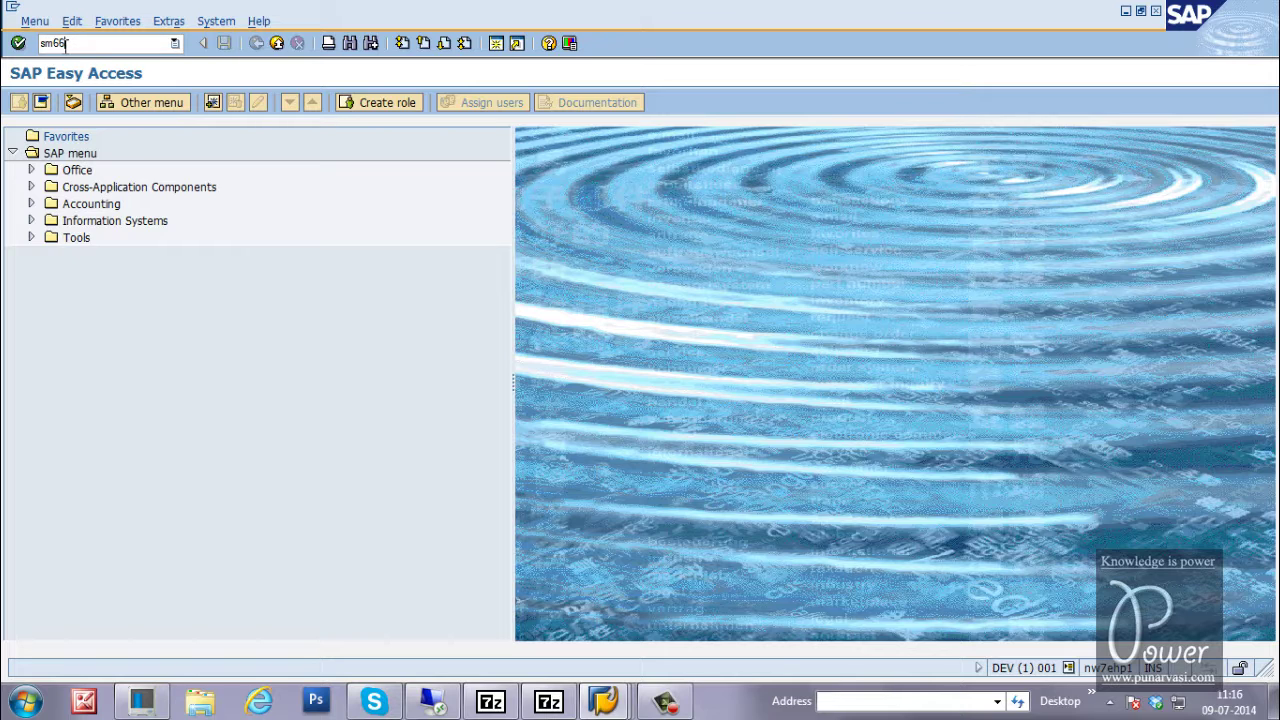
key(Return)
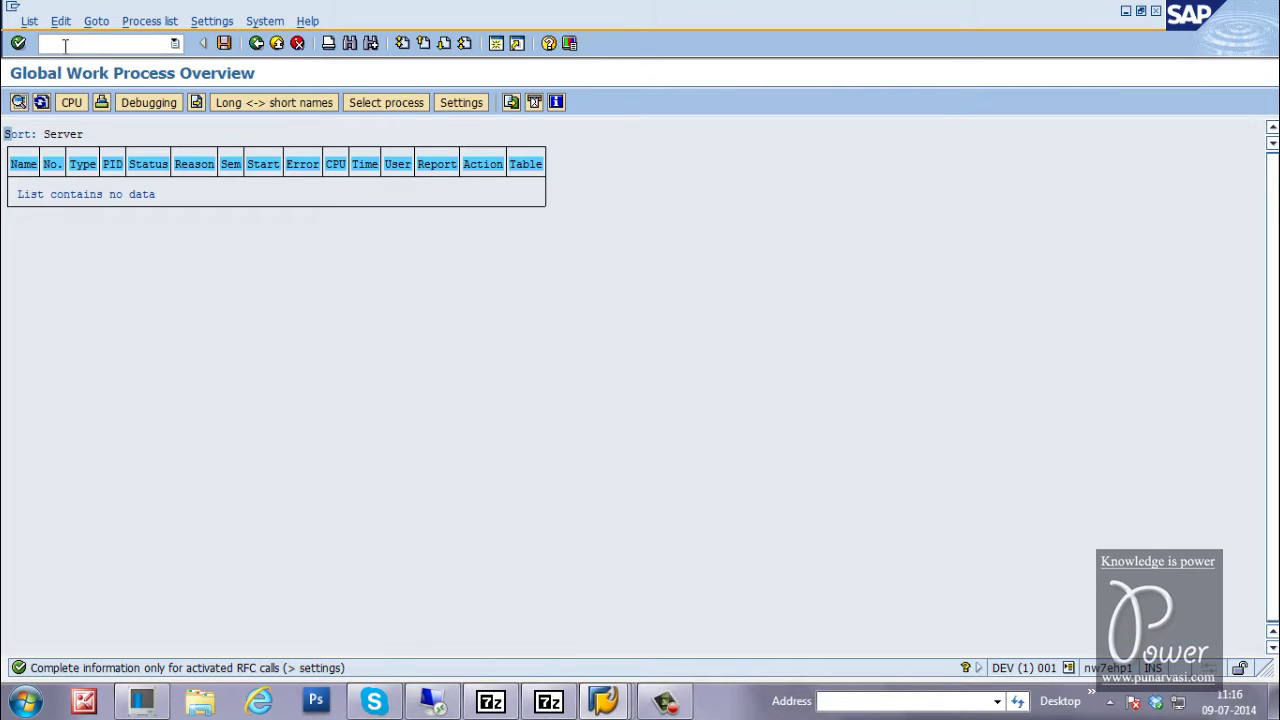
Filter to dialog processes including waiting ones, excluding background, spool, enqueue and update.
click(383, 101)
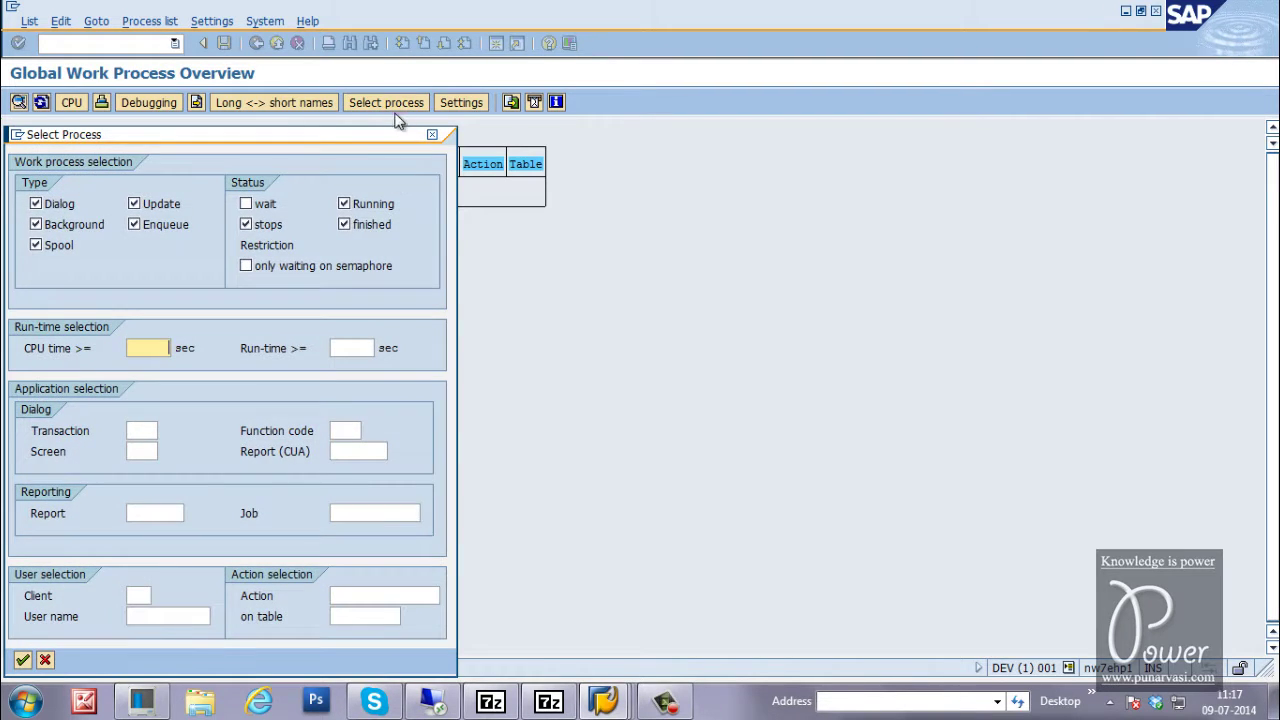
click(36, 224)
click(36, 245)
click(134, 224)
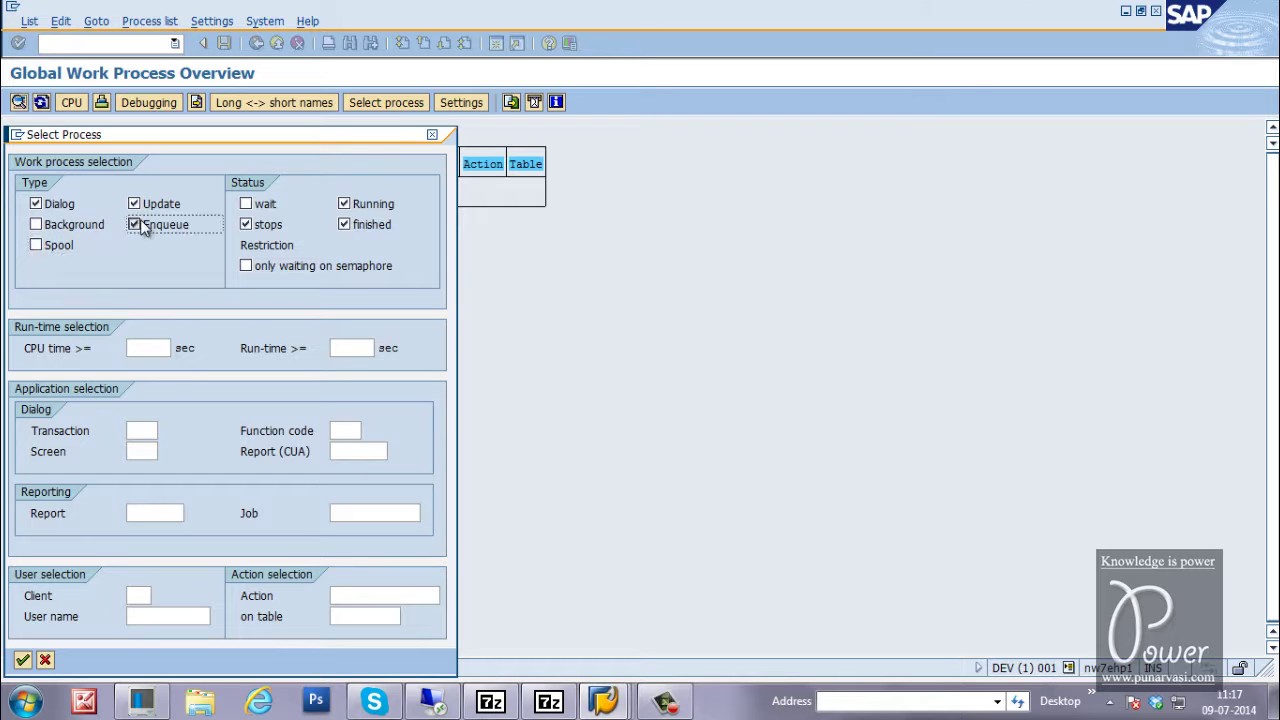
click(134, 204)
click(245, 204)
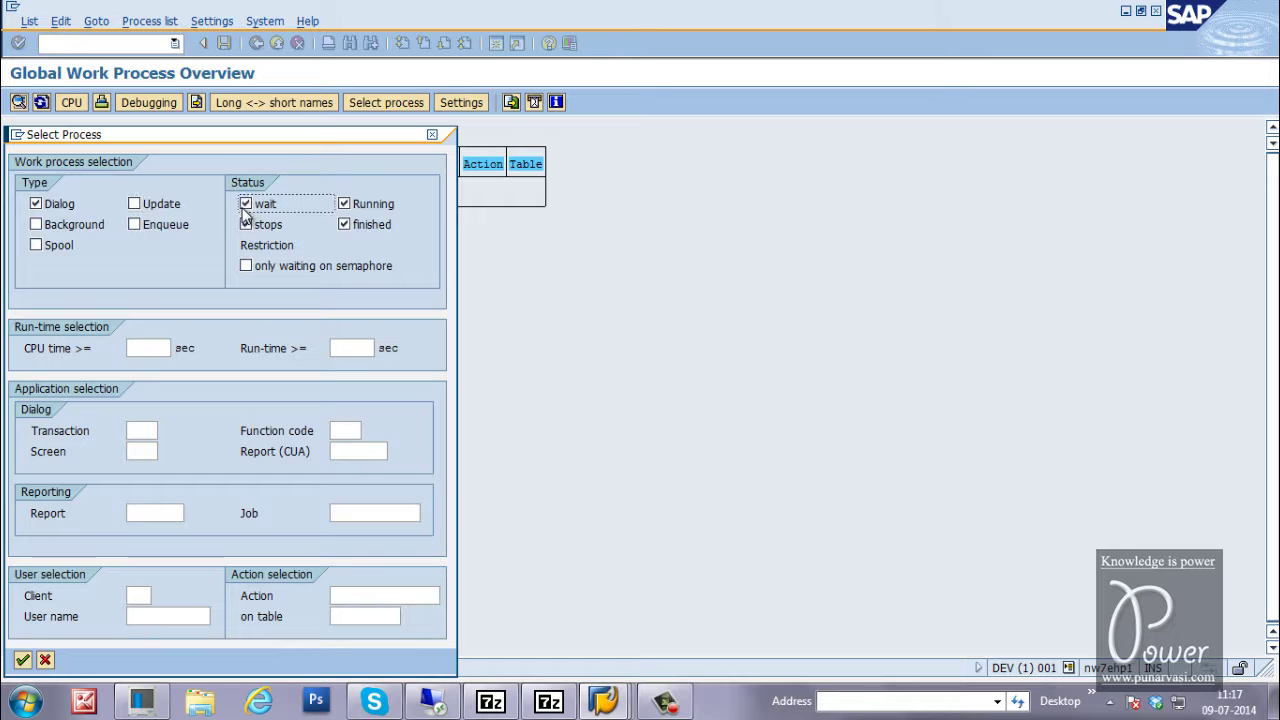
click(22, 665)
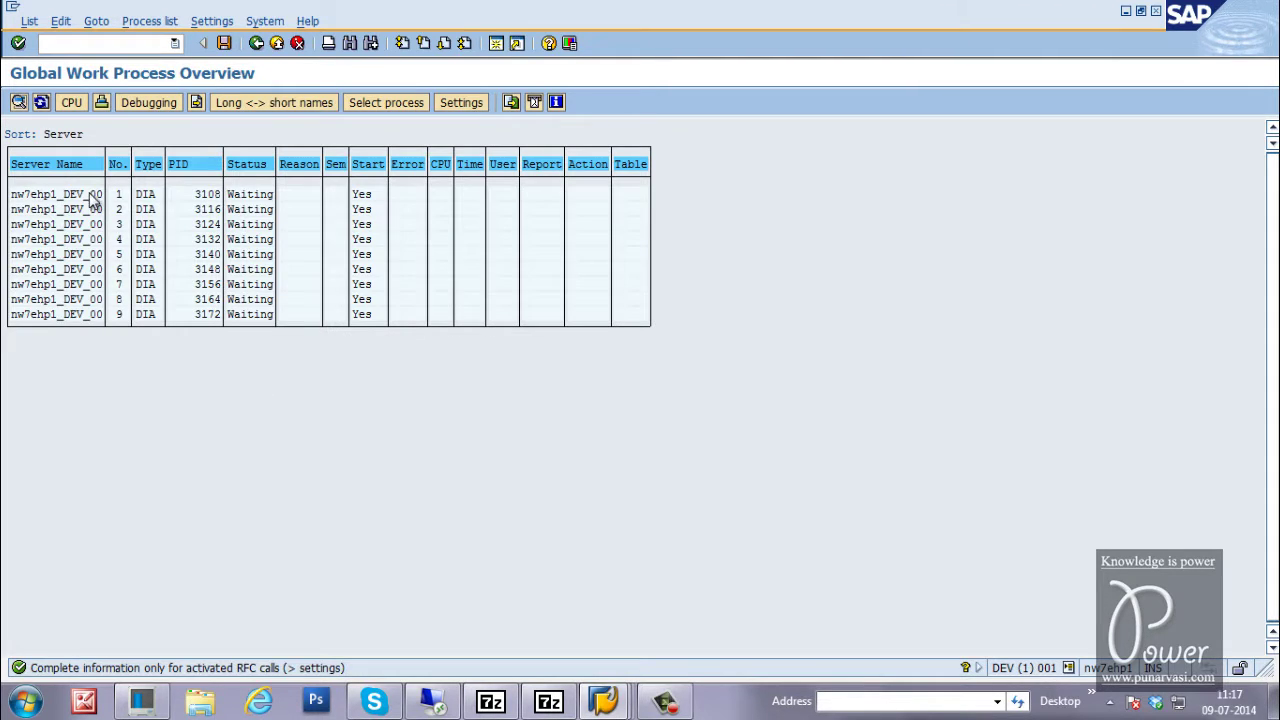
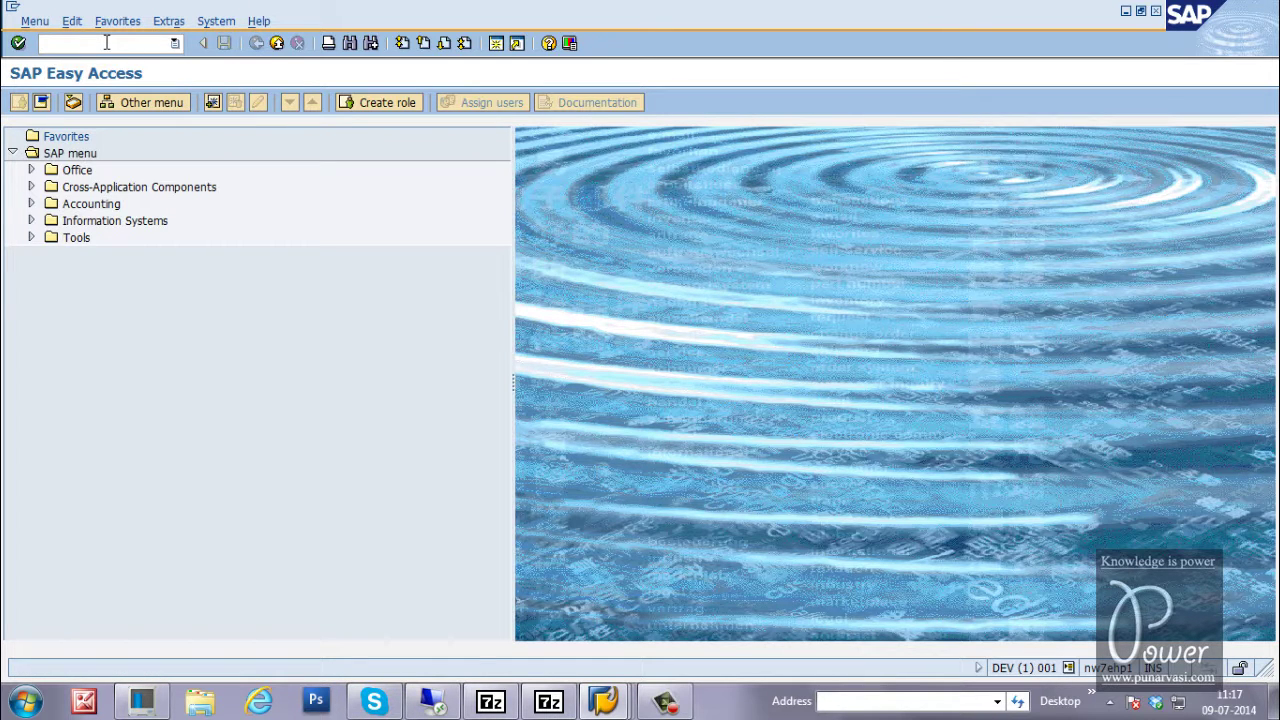
Run SM12 and list lock entries for SAPUSER; no lock entries are found.
text(sm12)
key(Return)
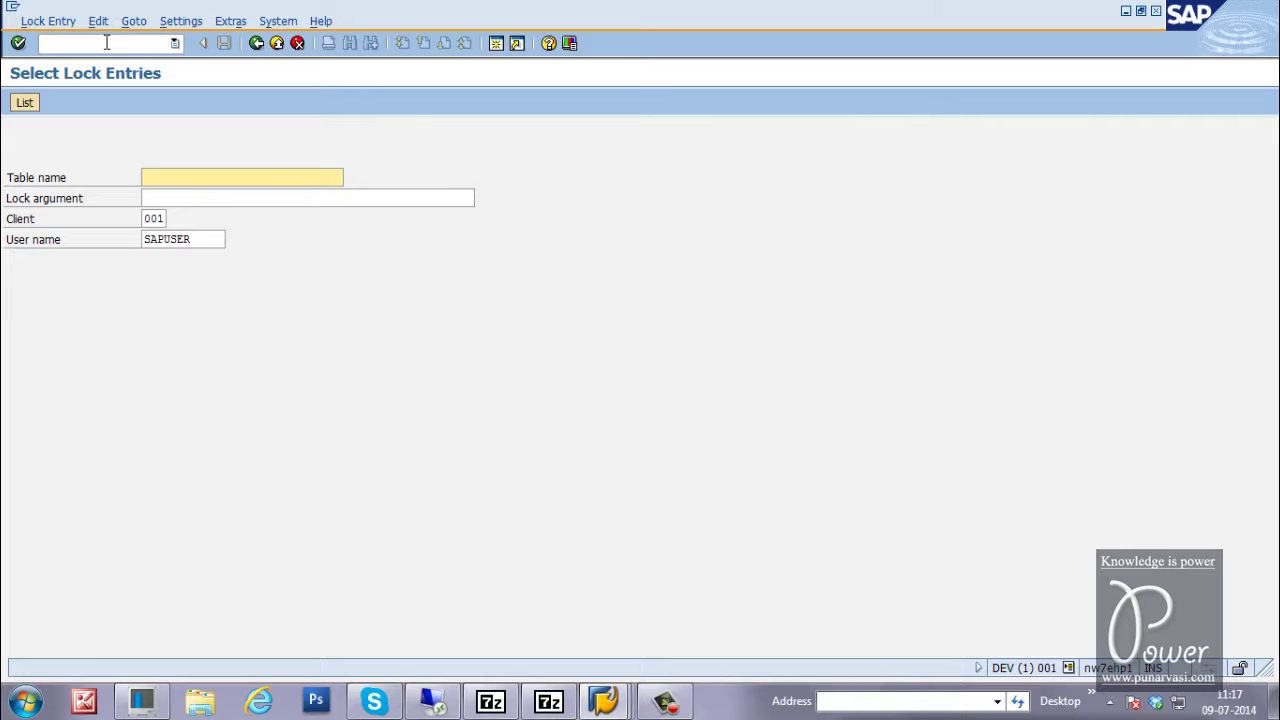
click(24, 102)
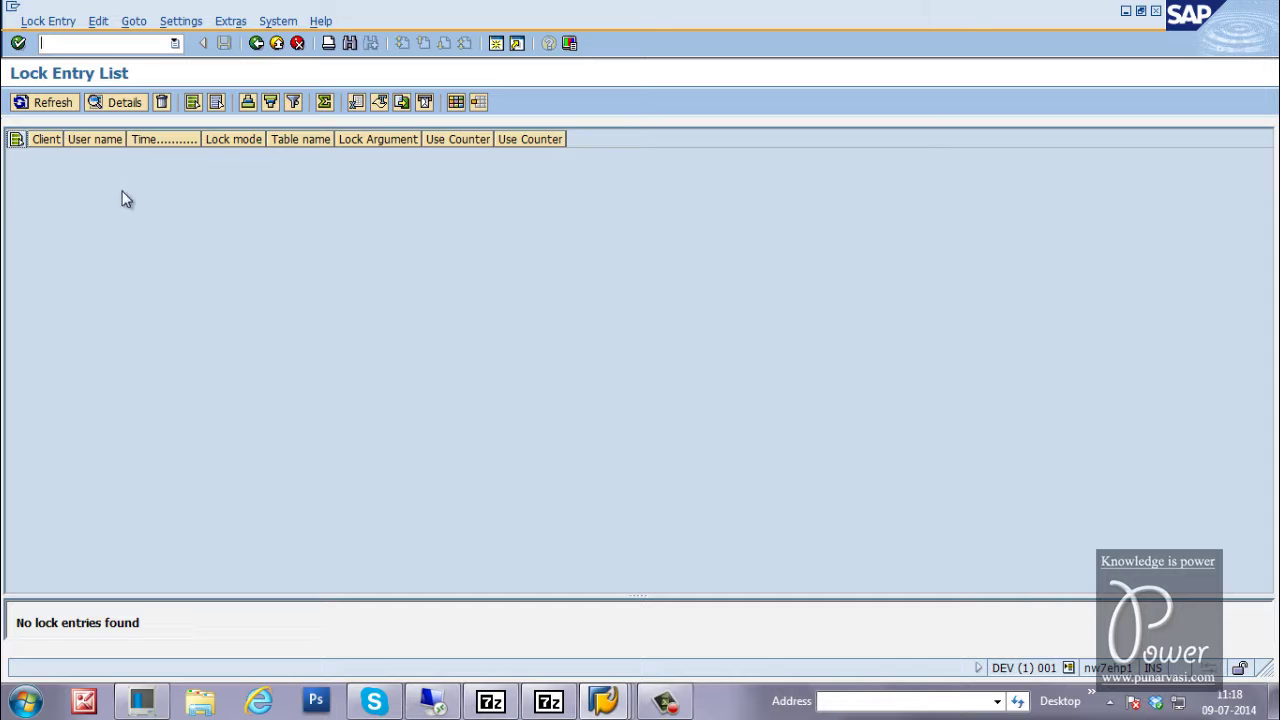
Switch to the SAP Easy Access window, check its system information, then start SU01.
click(603, 700)
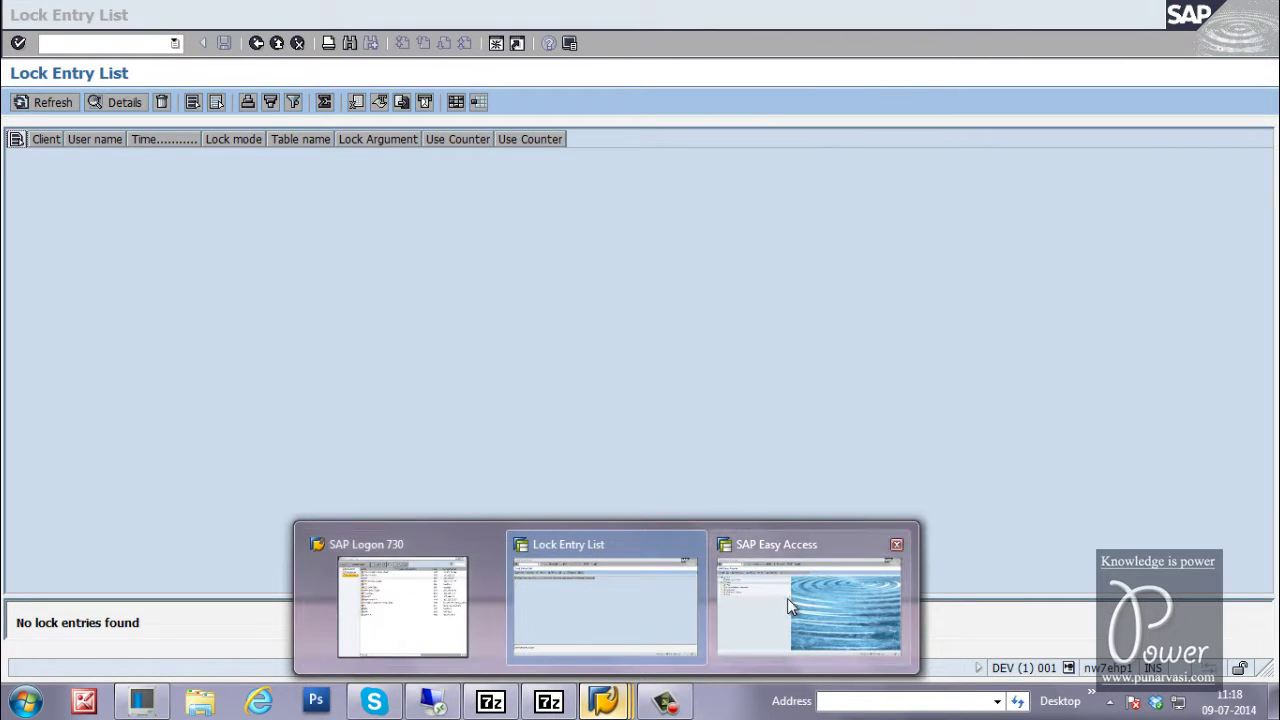
click(787, 598)
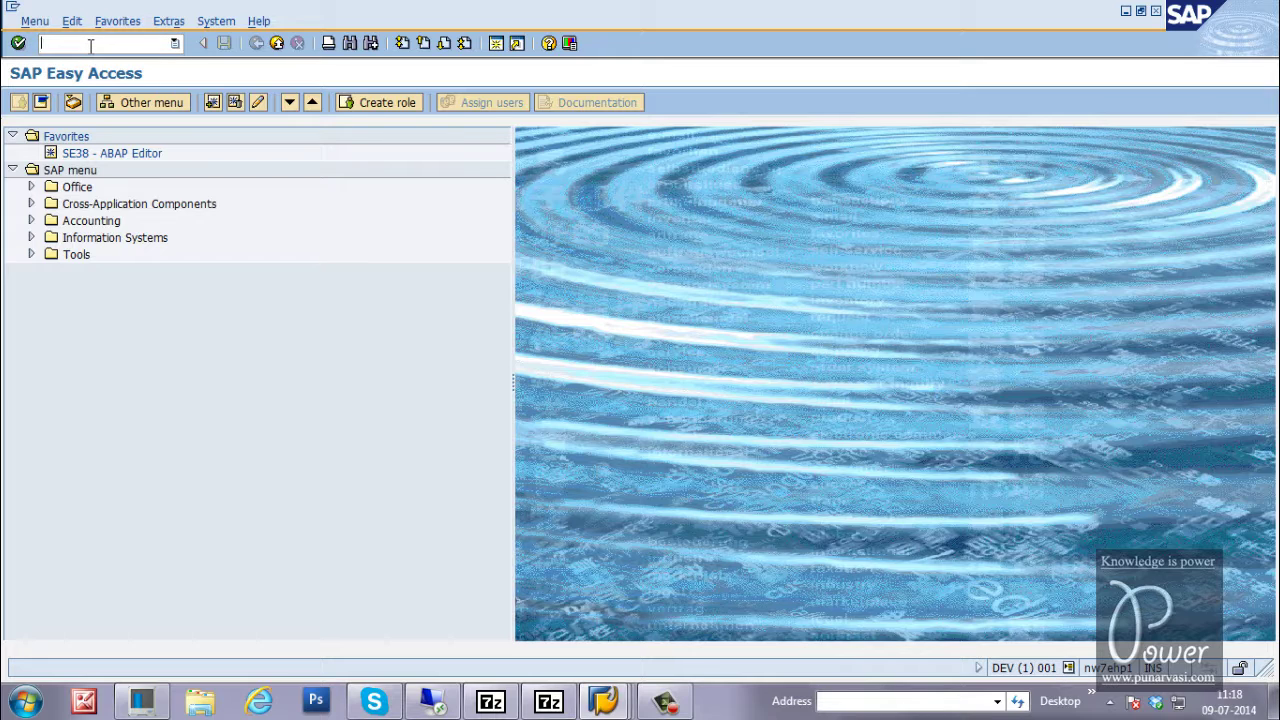
click(979, 667)
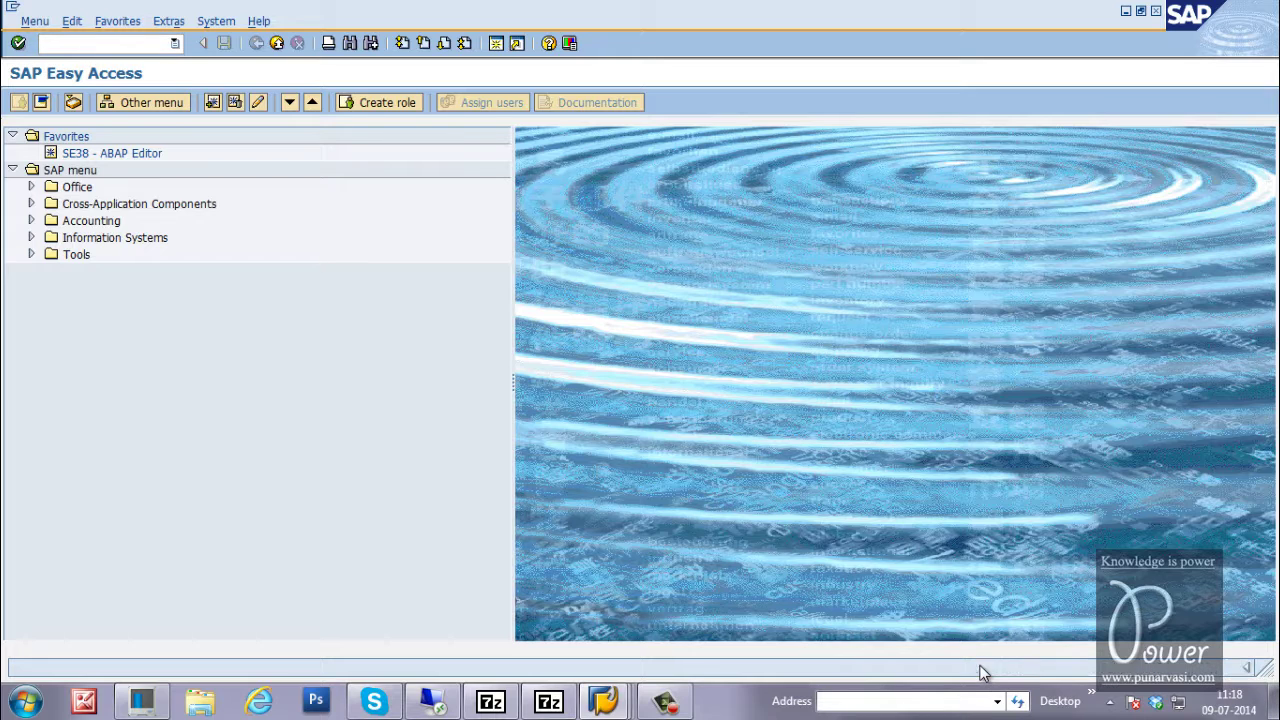
click(1247, 667)
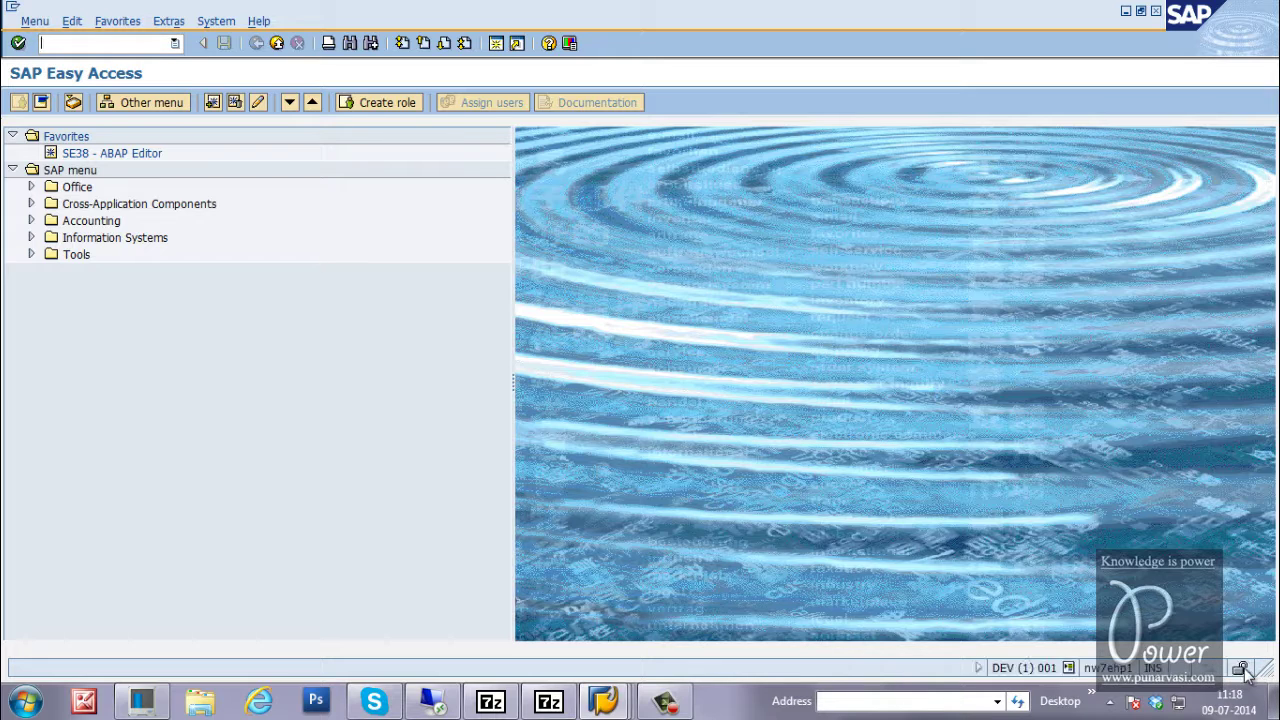
click(1069, 670)
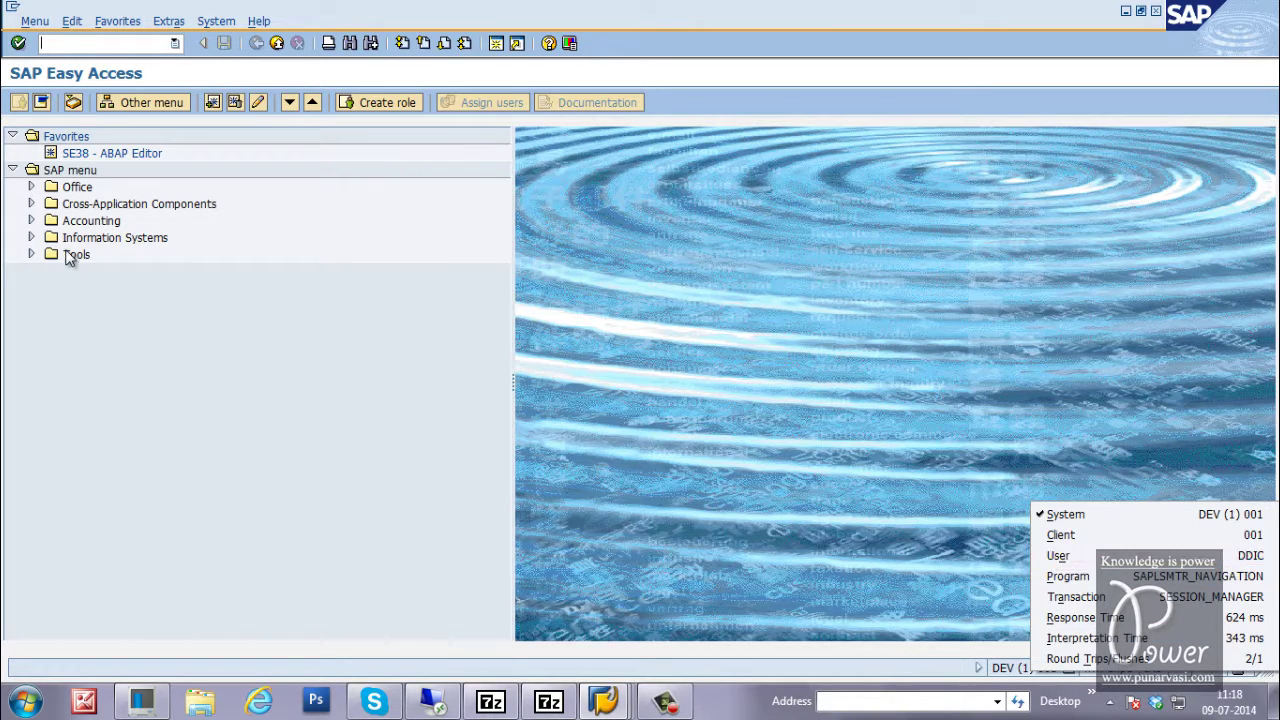
click(80, 45)
text(su01)
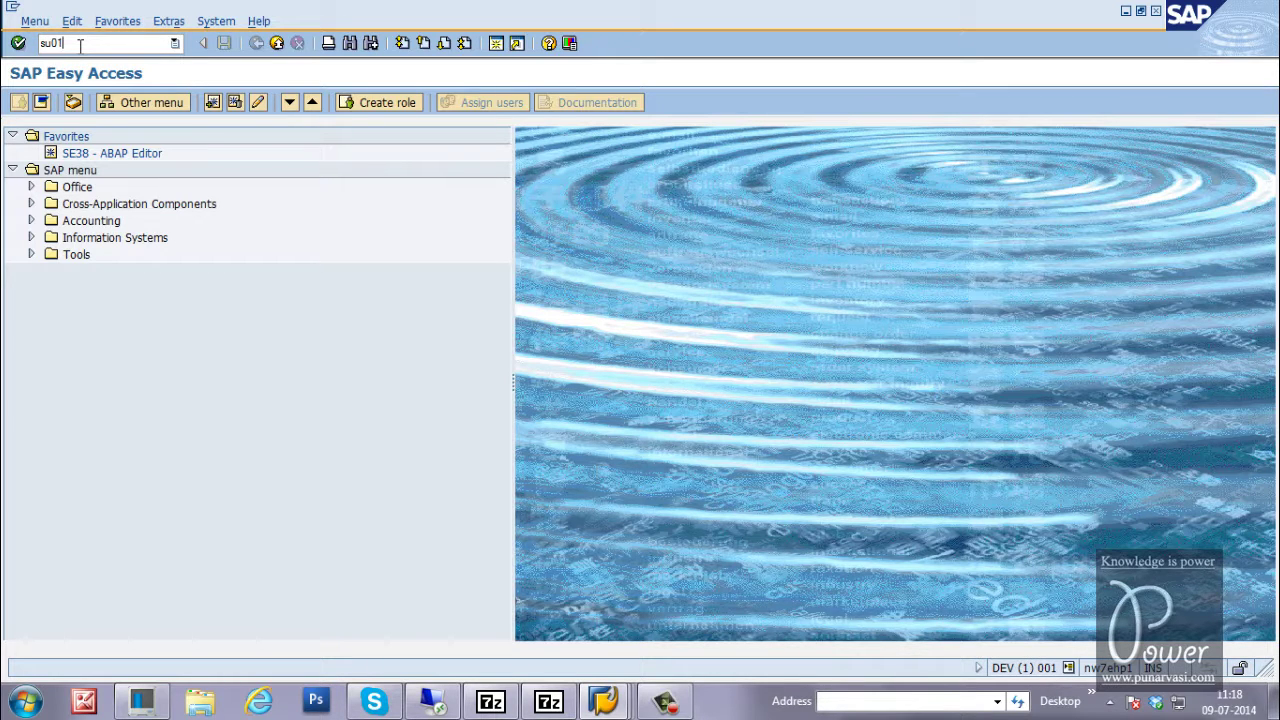
key(Return)
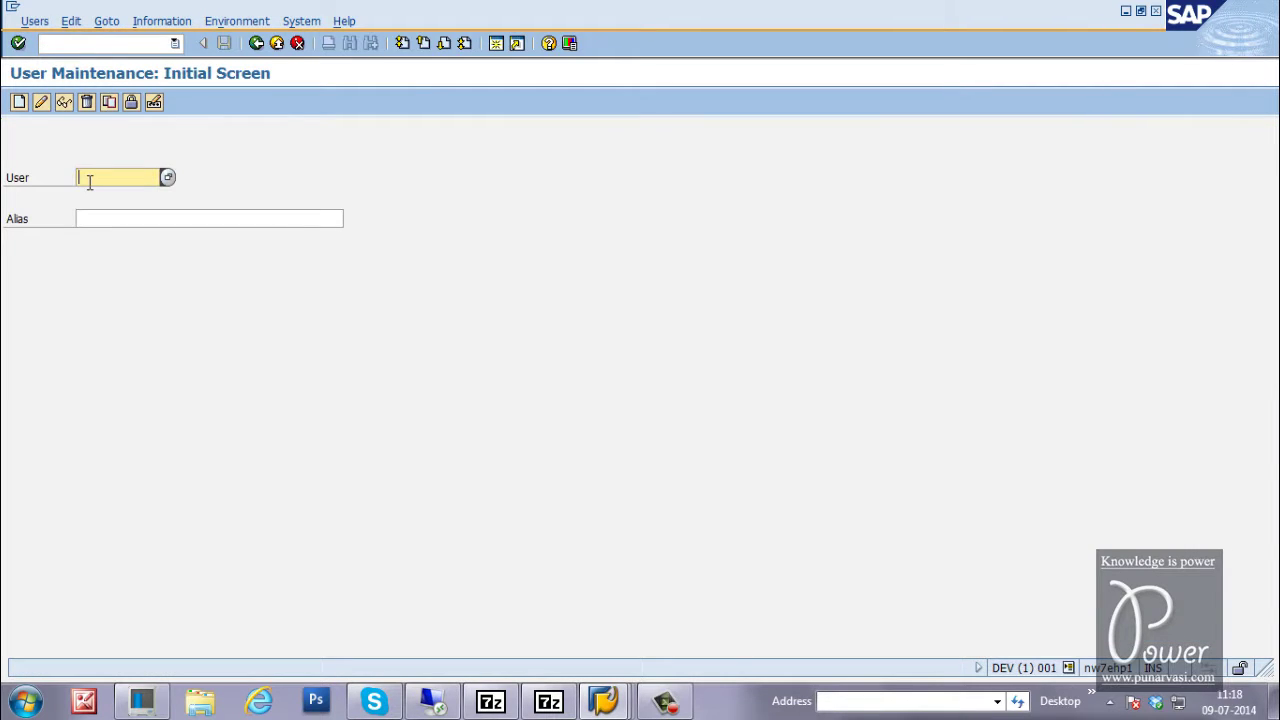
Enter the user ID in SU01, open it in change mode, then return to the Lock Entry List window.
text(ac)
text(puser)
click(603, 701)
click(585, 624)
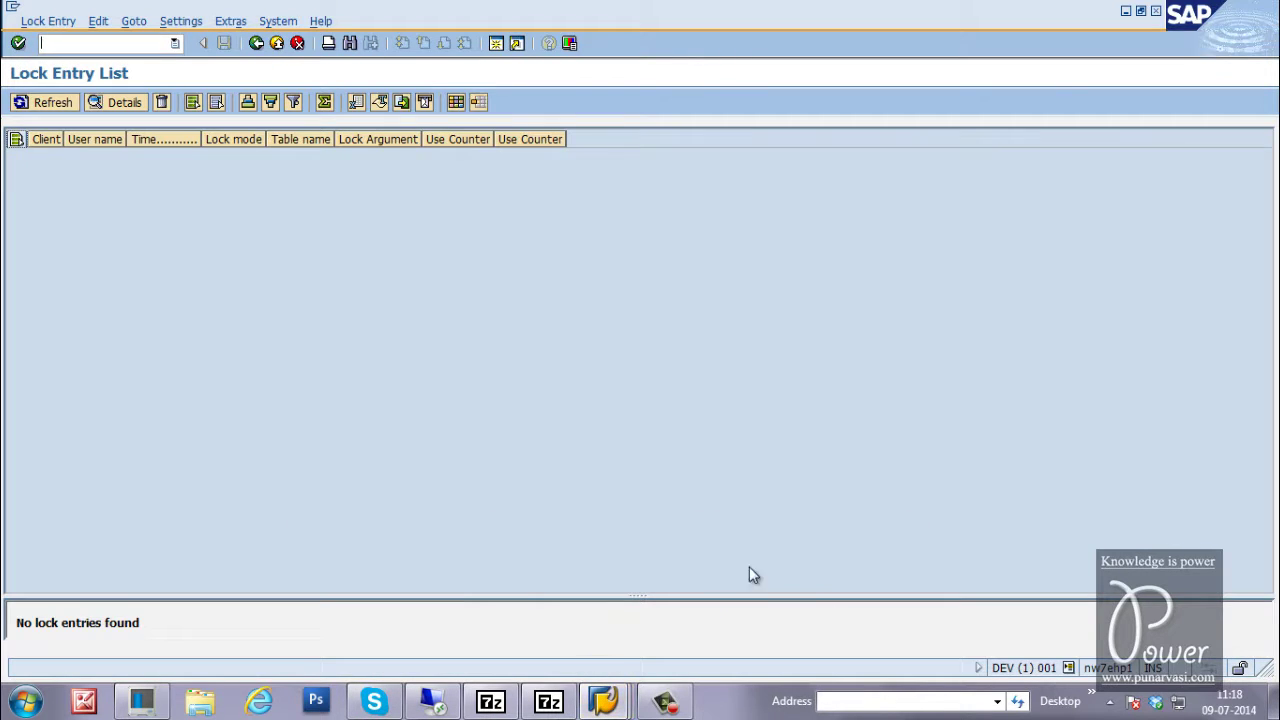
click(1070, 670)
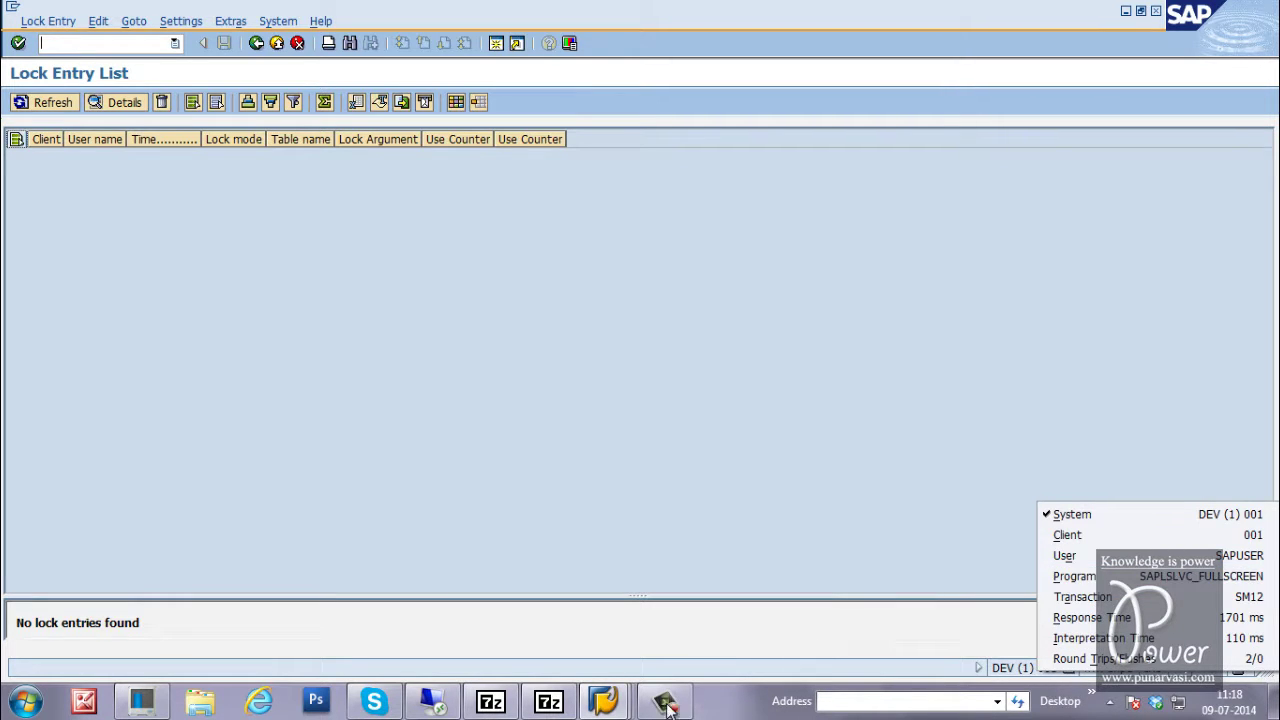
click(603, 701)
click(785, 622)
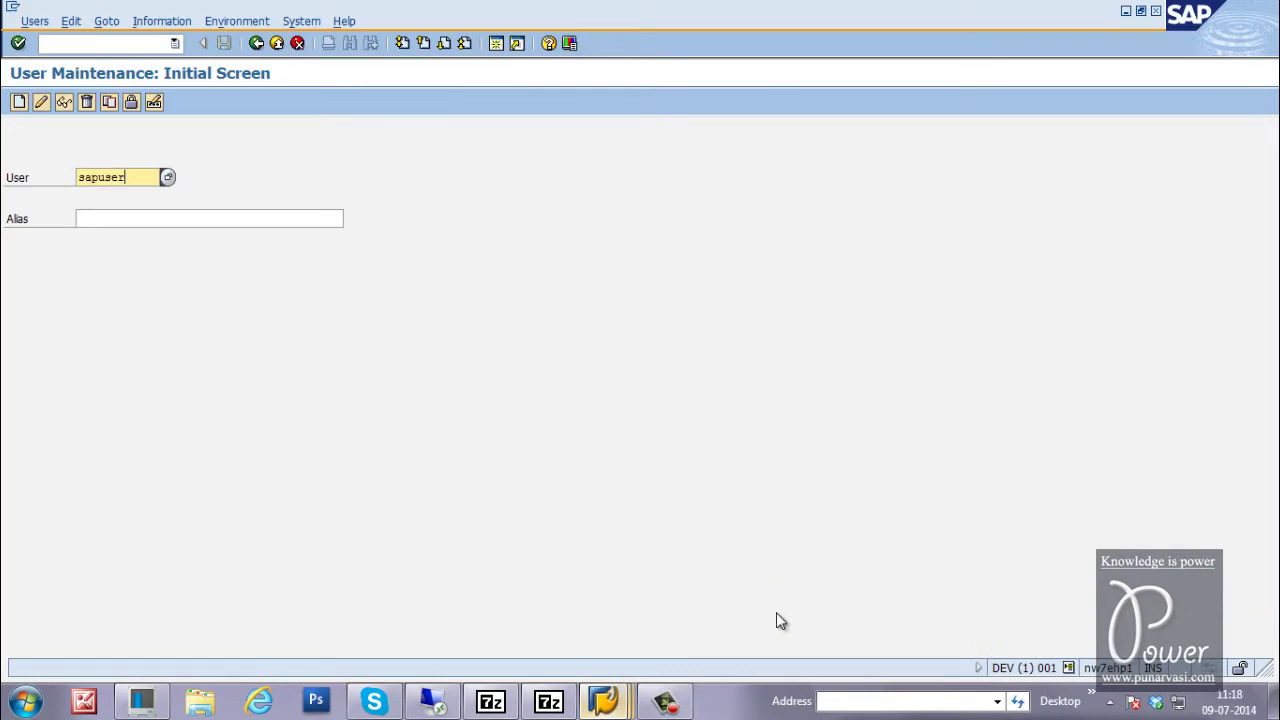
click(40, 102)
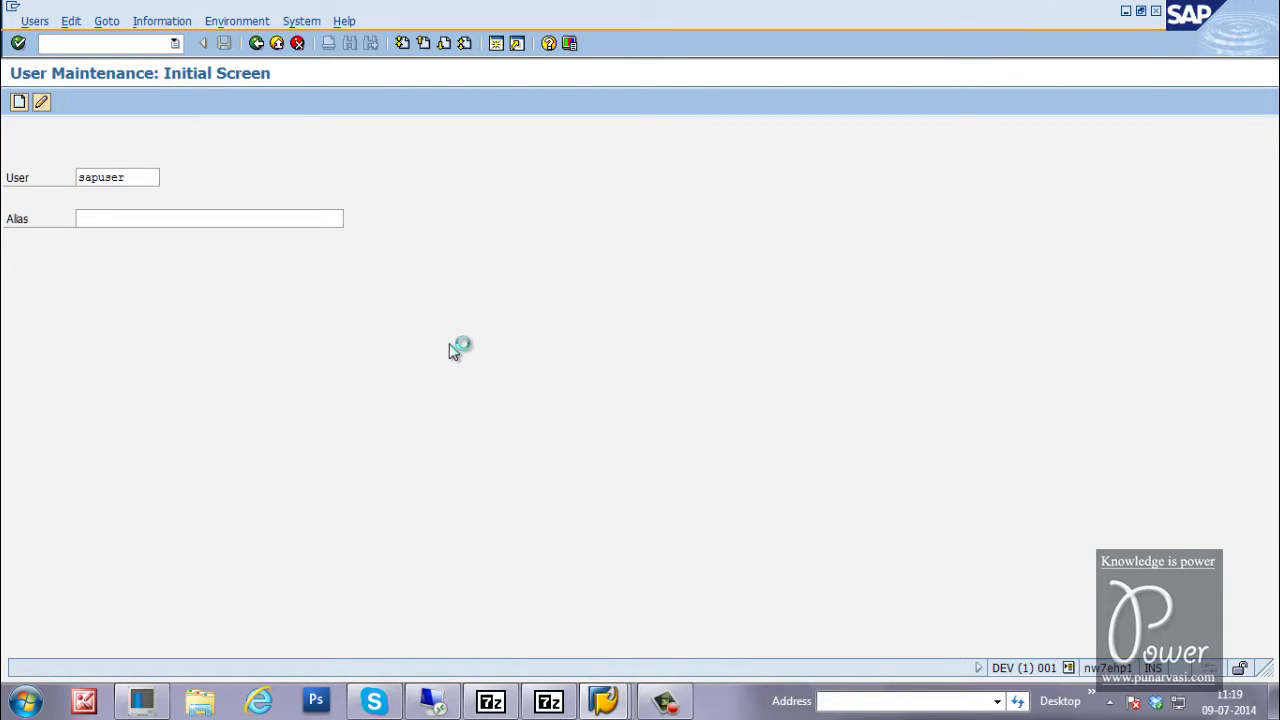
click(604, 701)
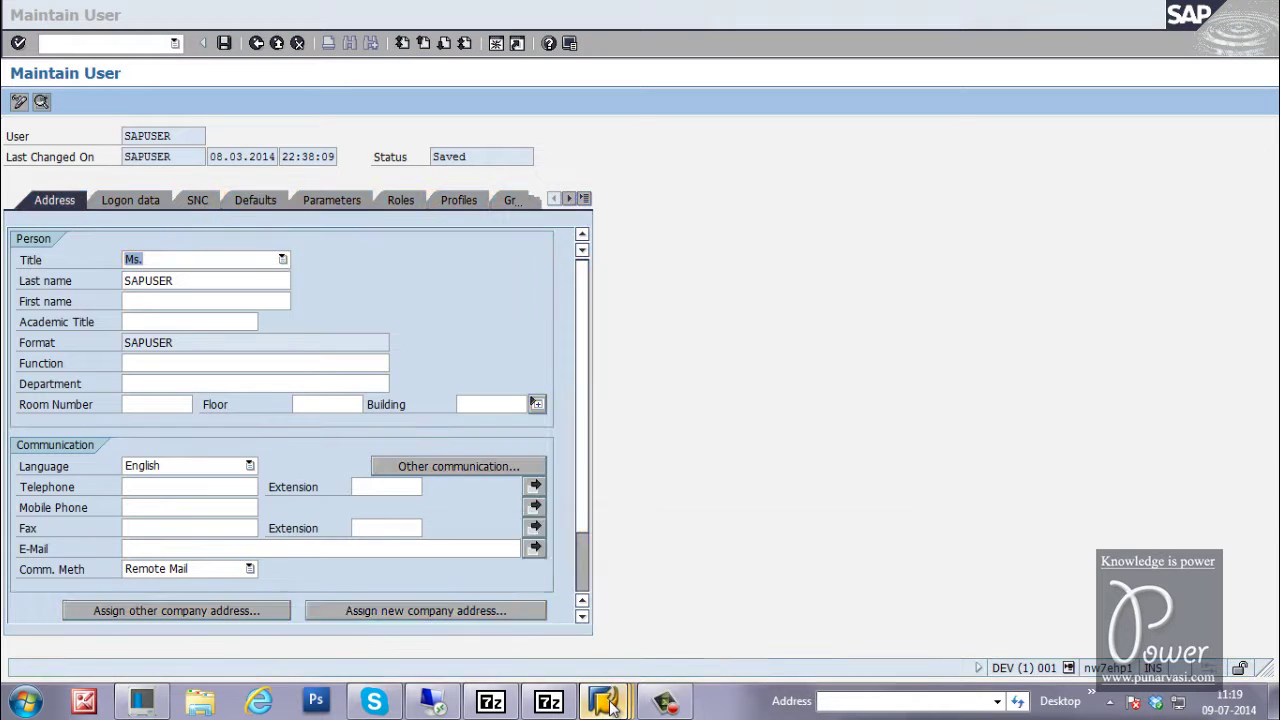
click(563, 610)
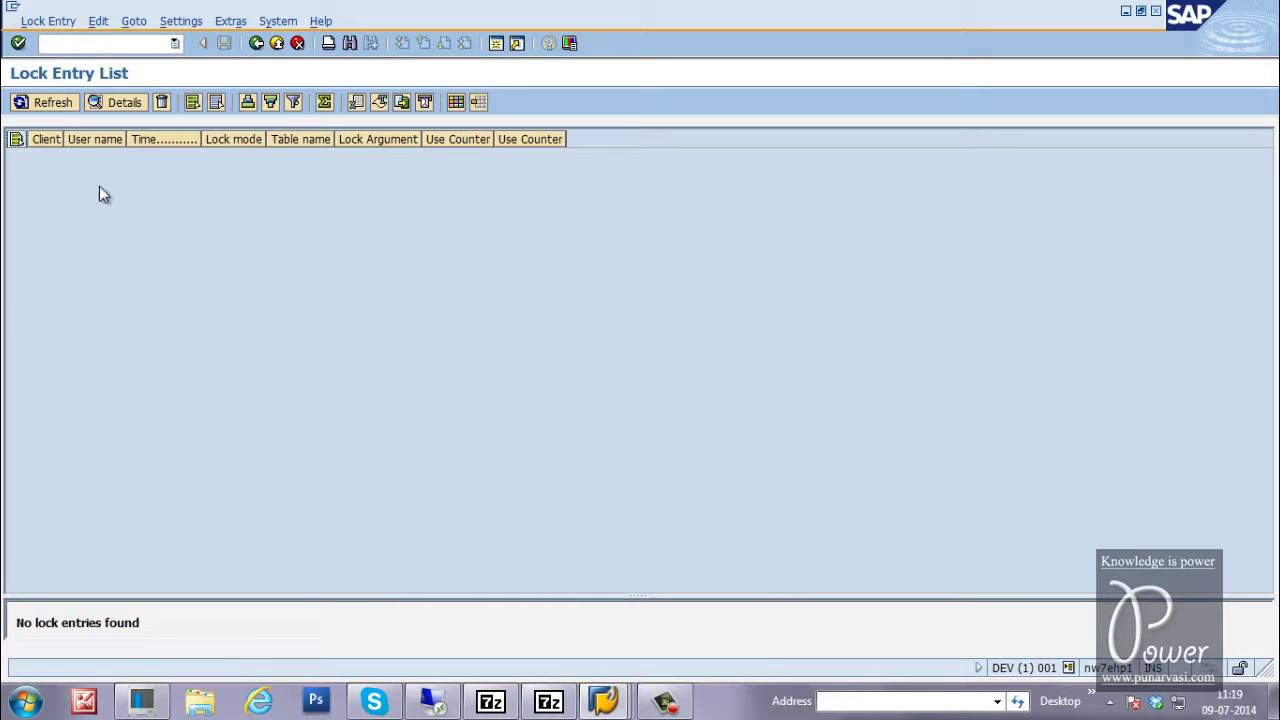
Refresh the lock entry list, which still shows no entries.
click(53, 111)
click(53, 104)
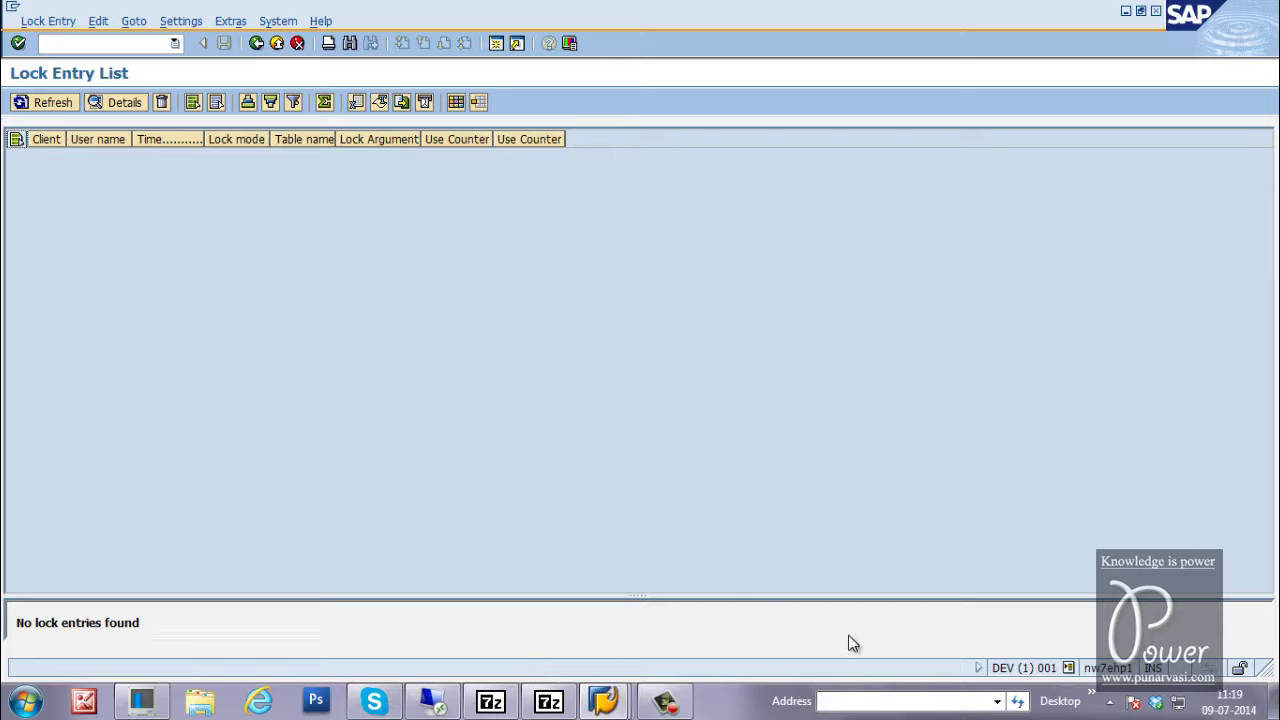
click(1069, 669)
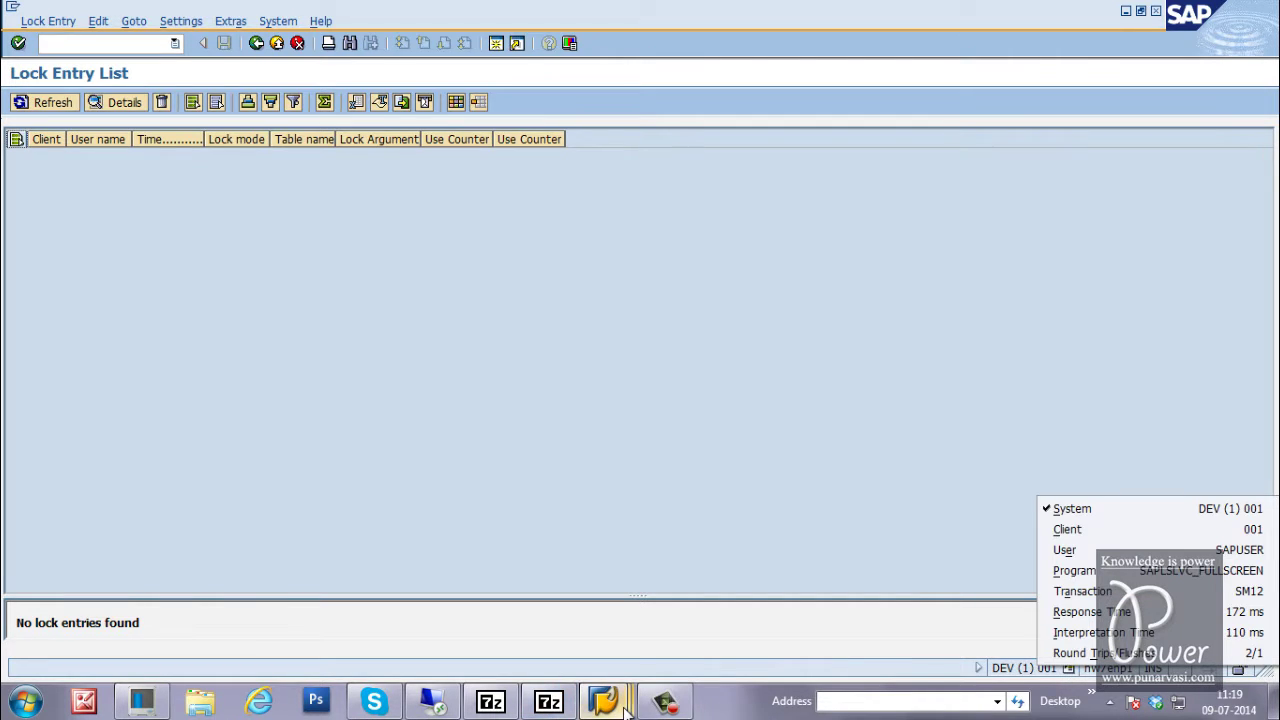
Compare system information in both session windows, then go back to Select Lock Entries.
click(610, 702)
click(822, 632)
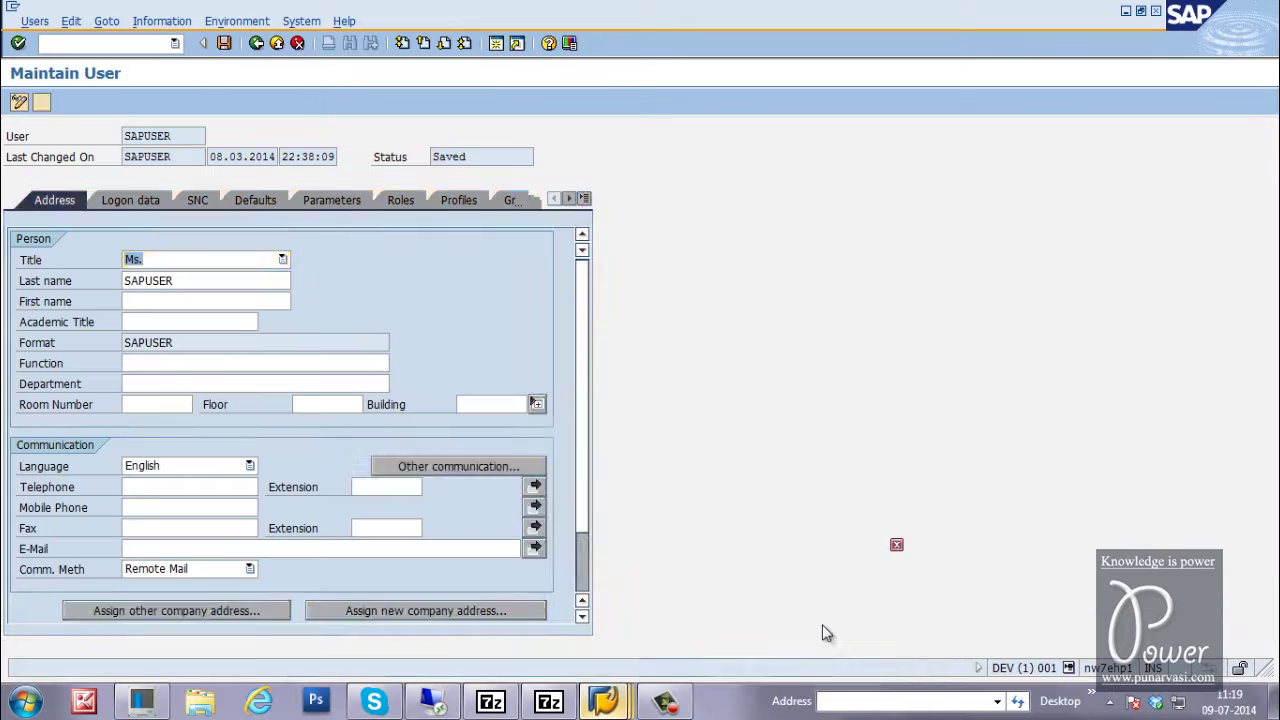
click(1070, 670)
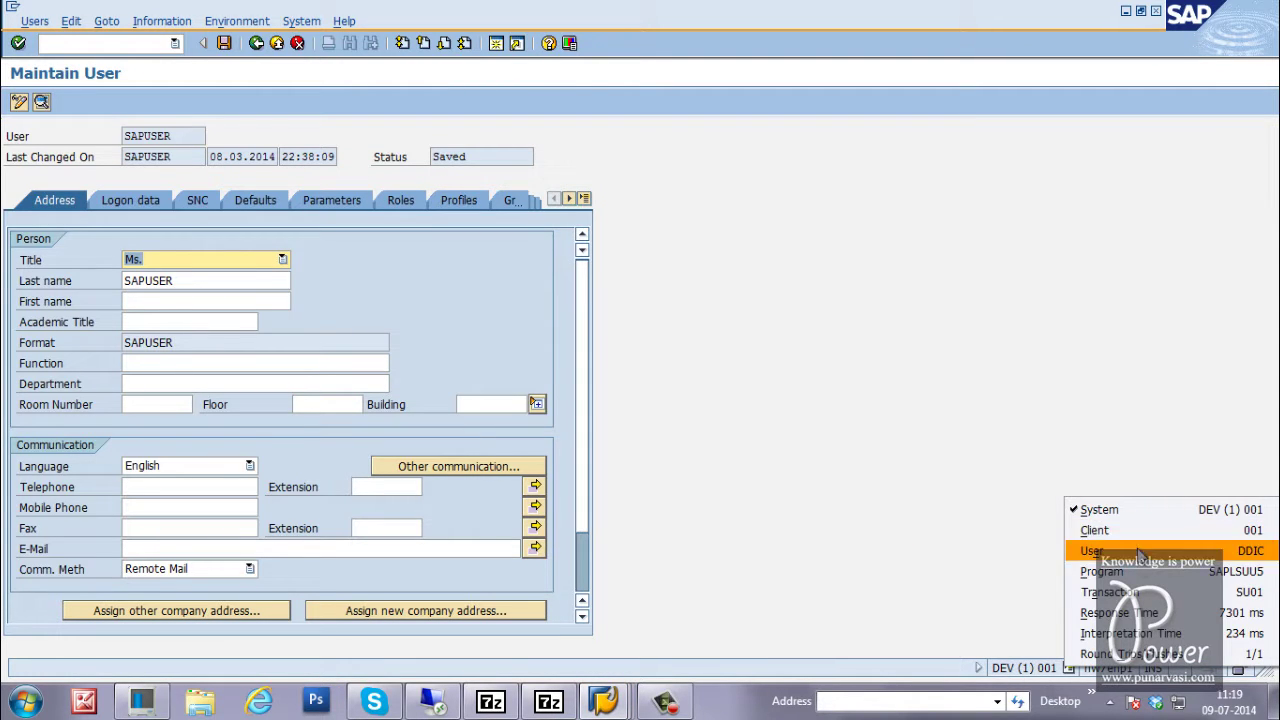
click(604, 702)
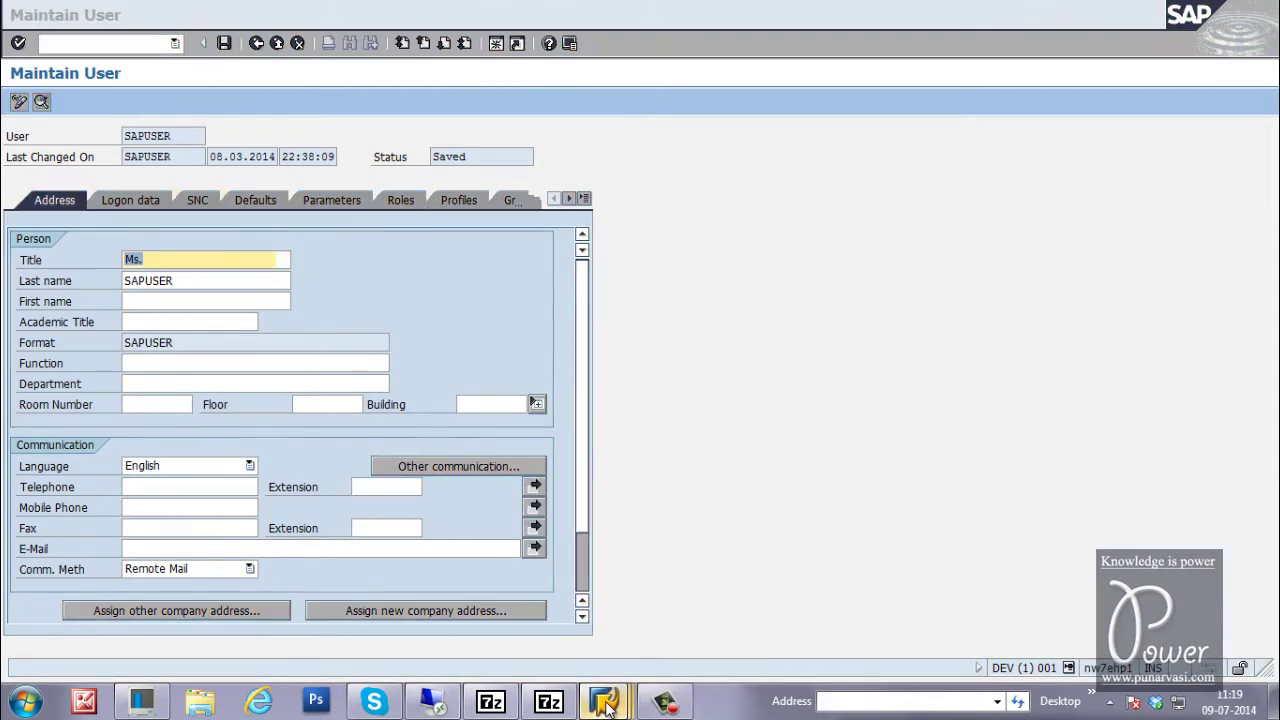
click(518, 645)
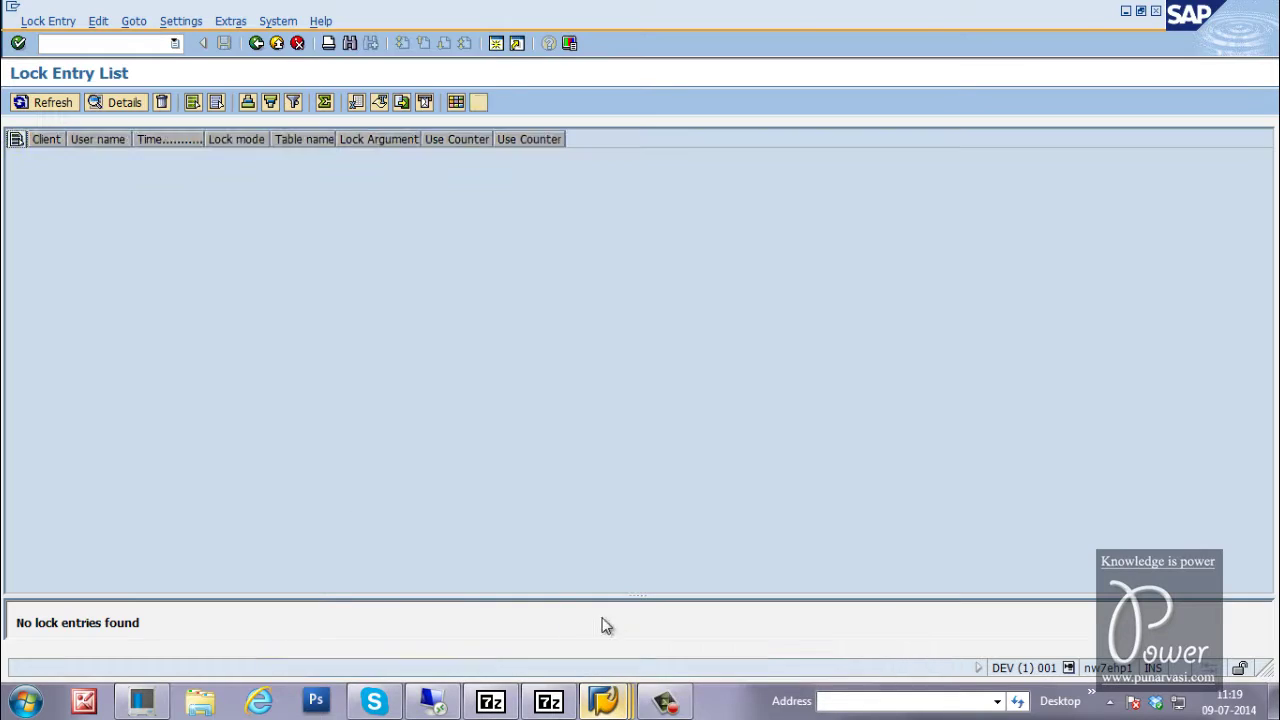
click(1070, 668)
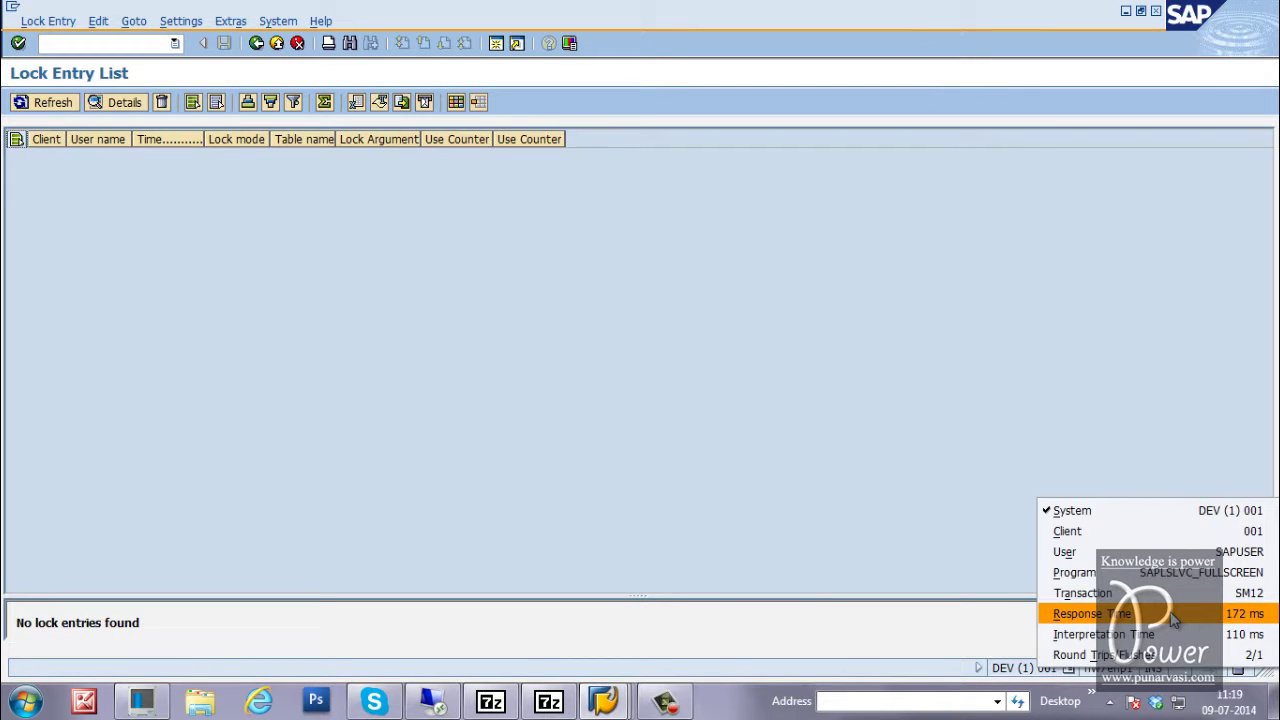
click(569, 405)
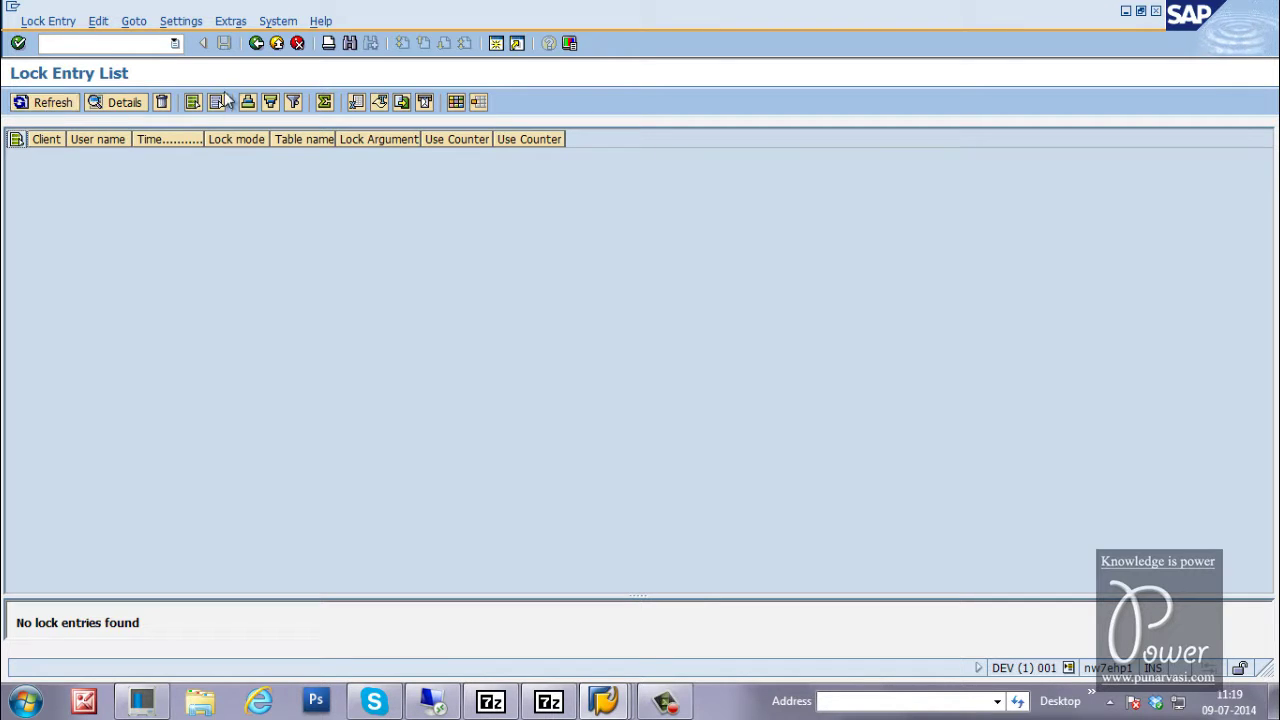
click(254, 45)
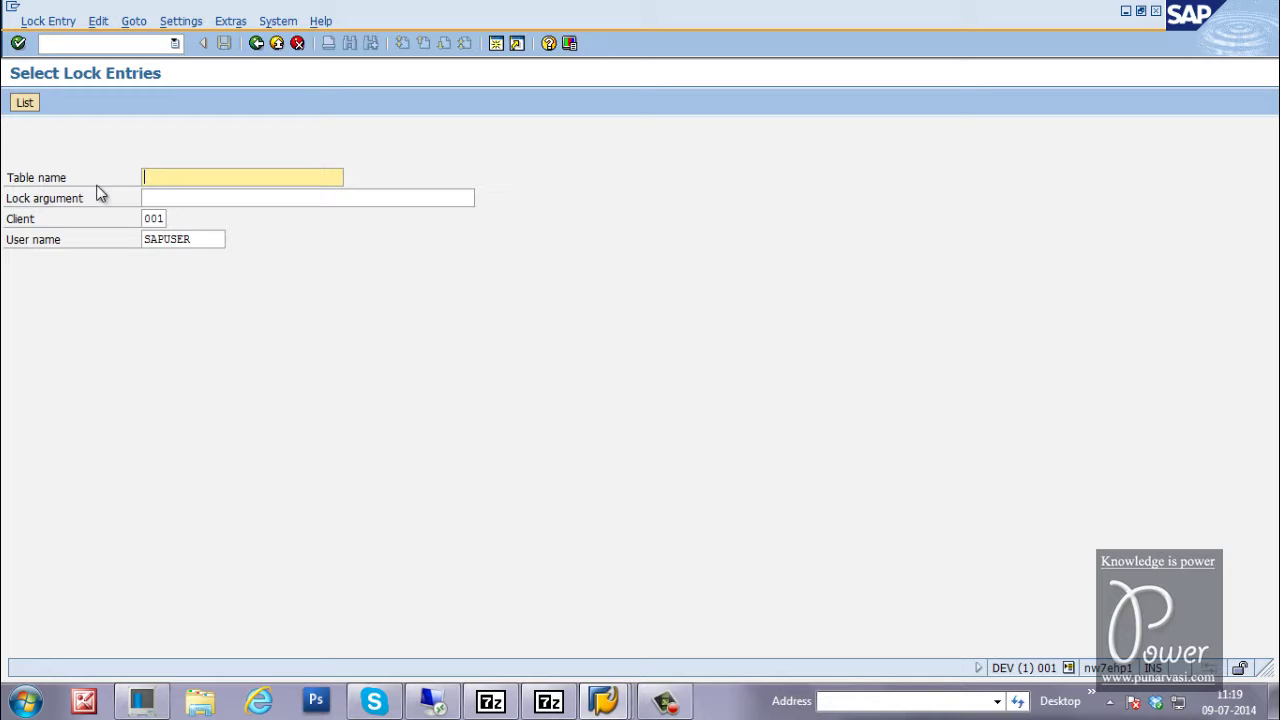
Clear the user name filter, list locks, and select the exclusive USR04 lock (001SAPUSER).
click(204, 240)
key(BackSpace)
key(BackSpace)
key(BackSpace)
key(BackSpace)
key(BackSpace)
key(BackSpace)
key(BackSpace)
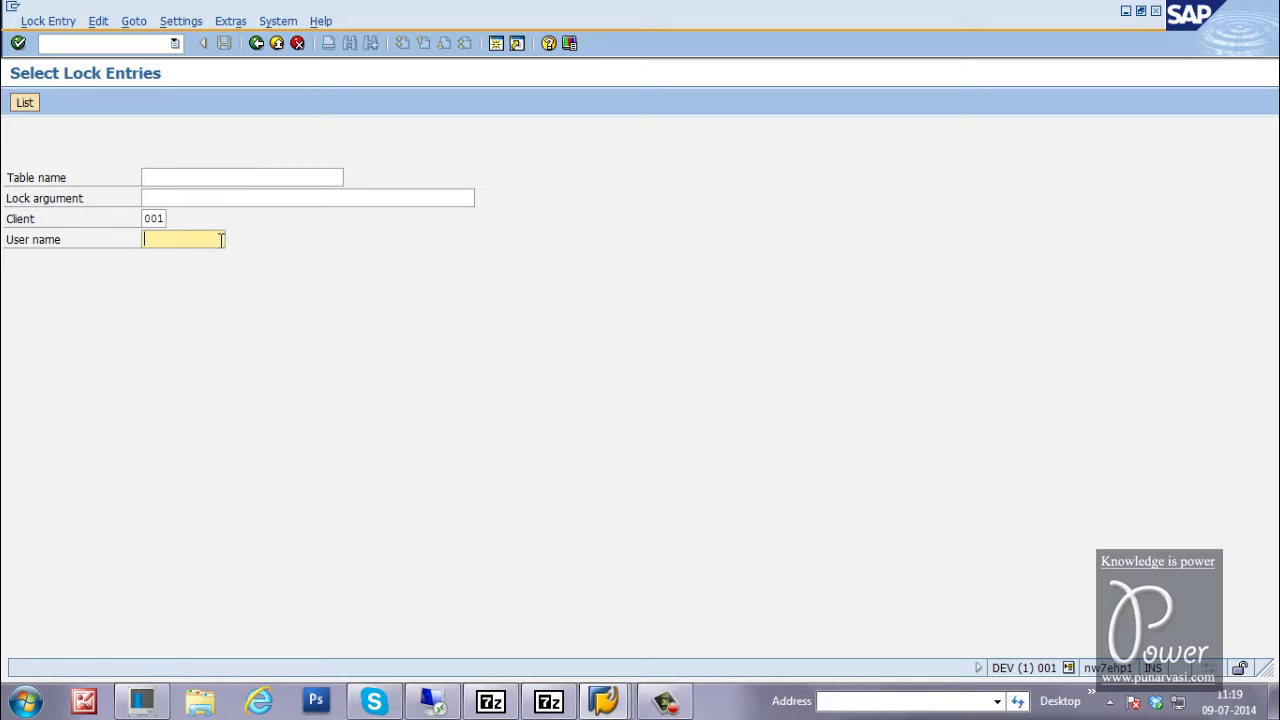
click(22, 104)
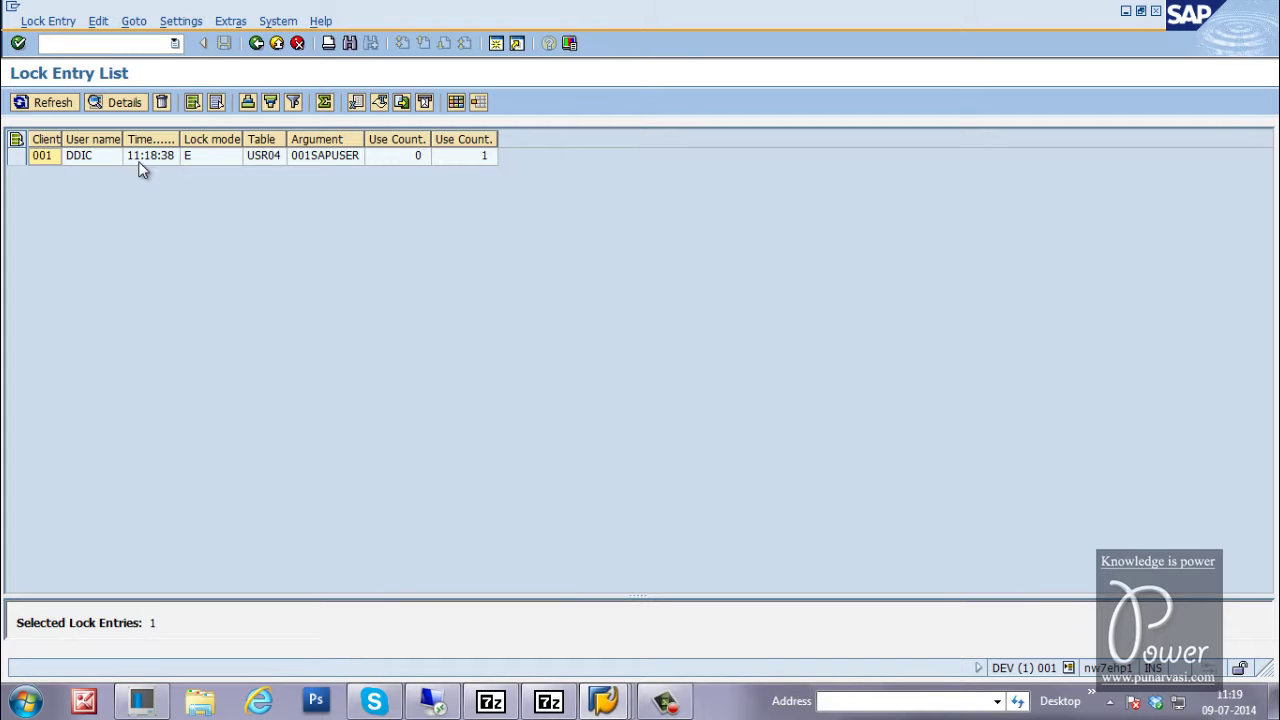
click(14, 160)
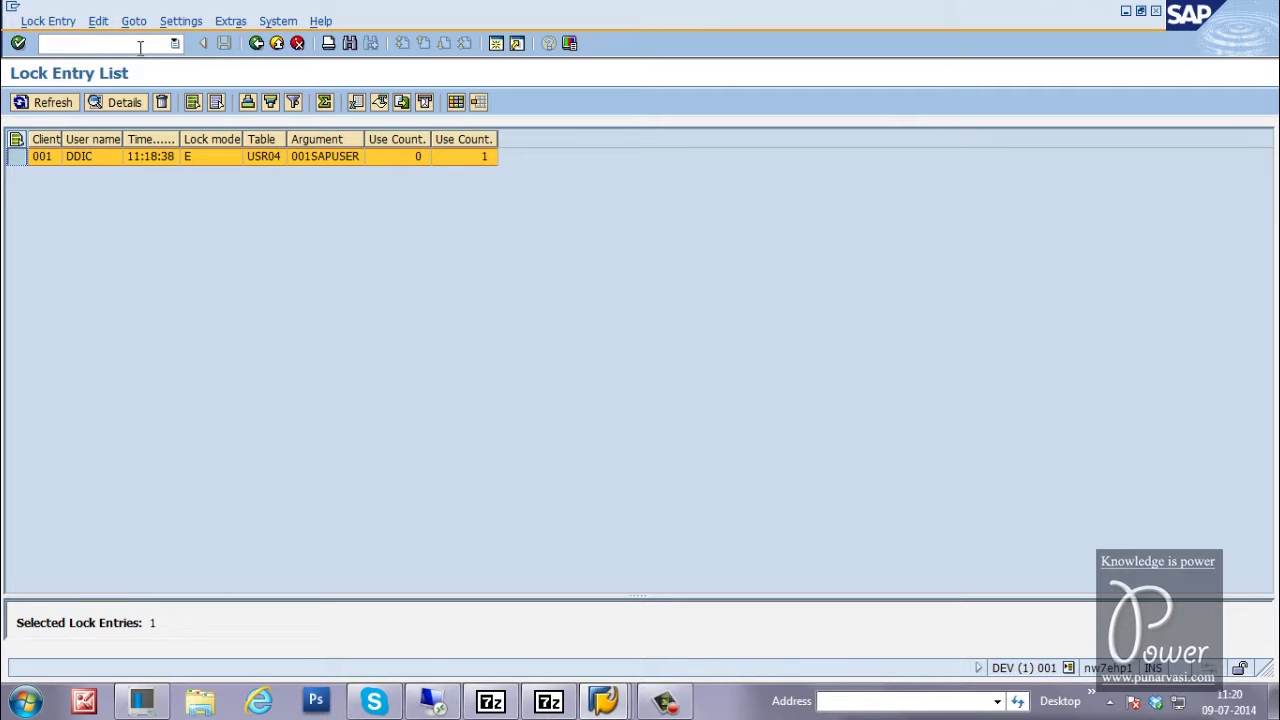
Check SM51, selecting the active server nw7ehp1_DEV_00, then return to Easy Access with /n.
text(n)
key(Return)
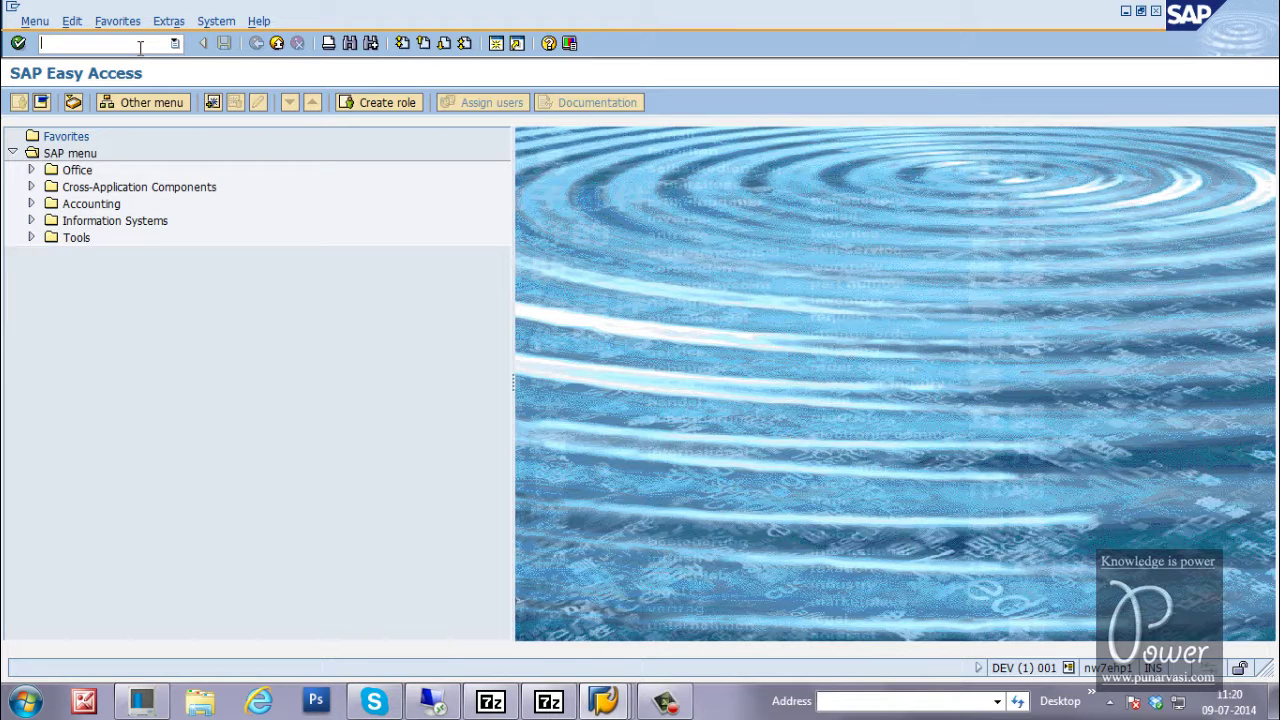
text(sm51)
key(Return)
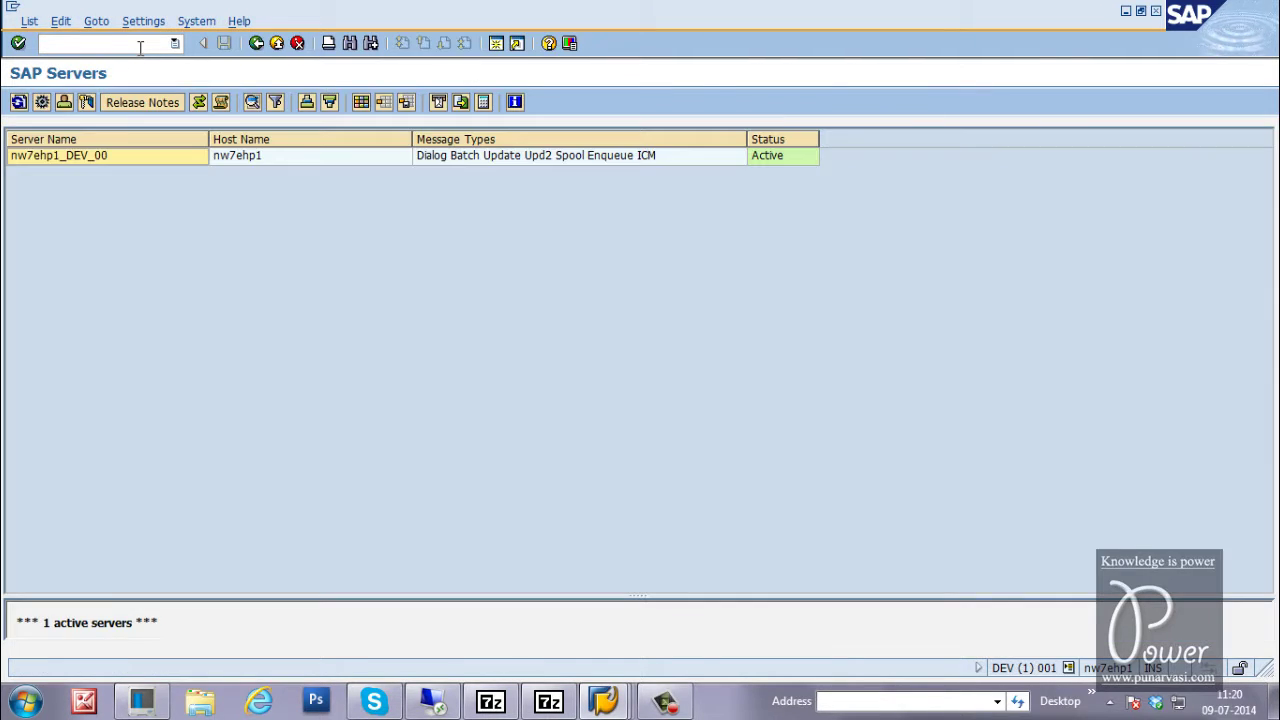
click(603, 158)
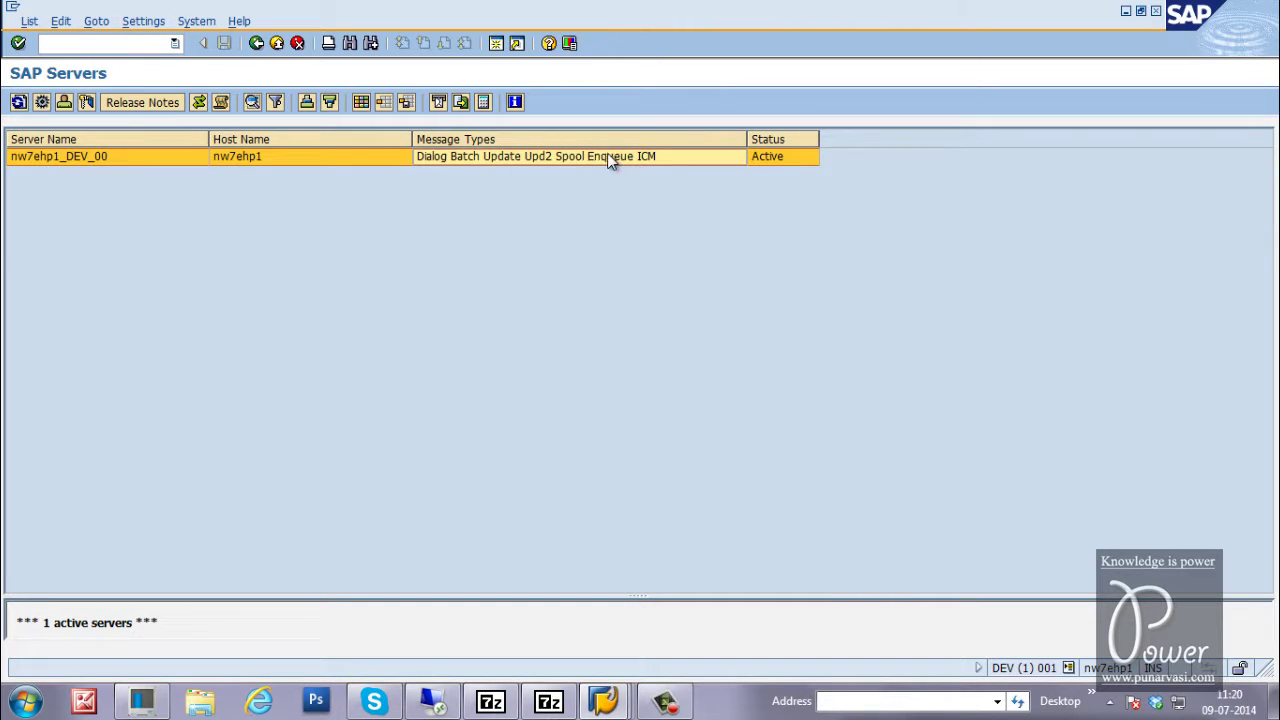
click(92, 43)
text(/n)
key(Return)
Review the SM50 process overview, selecting ENQ process 11, then return with /n.
text(s)
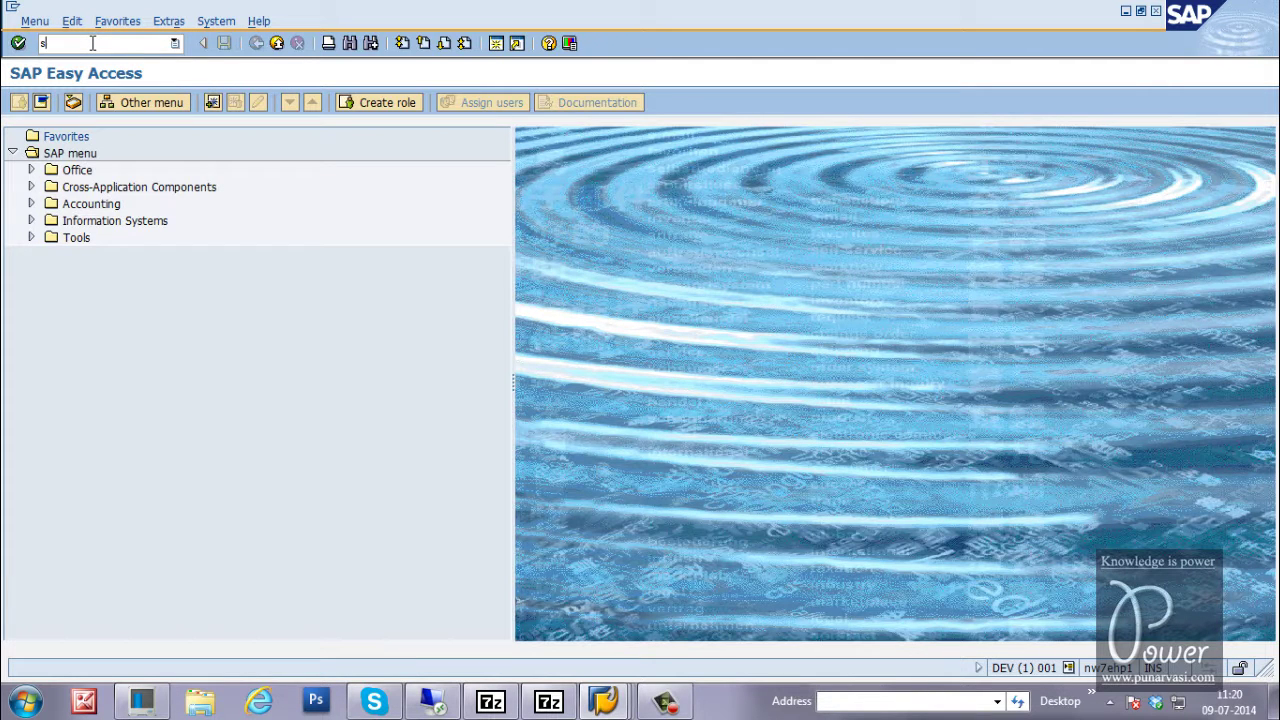
text(m50)
key(Return)
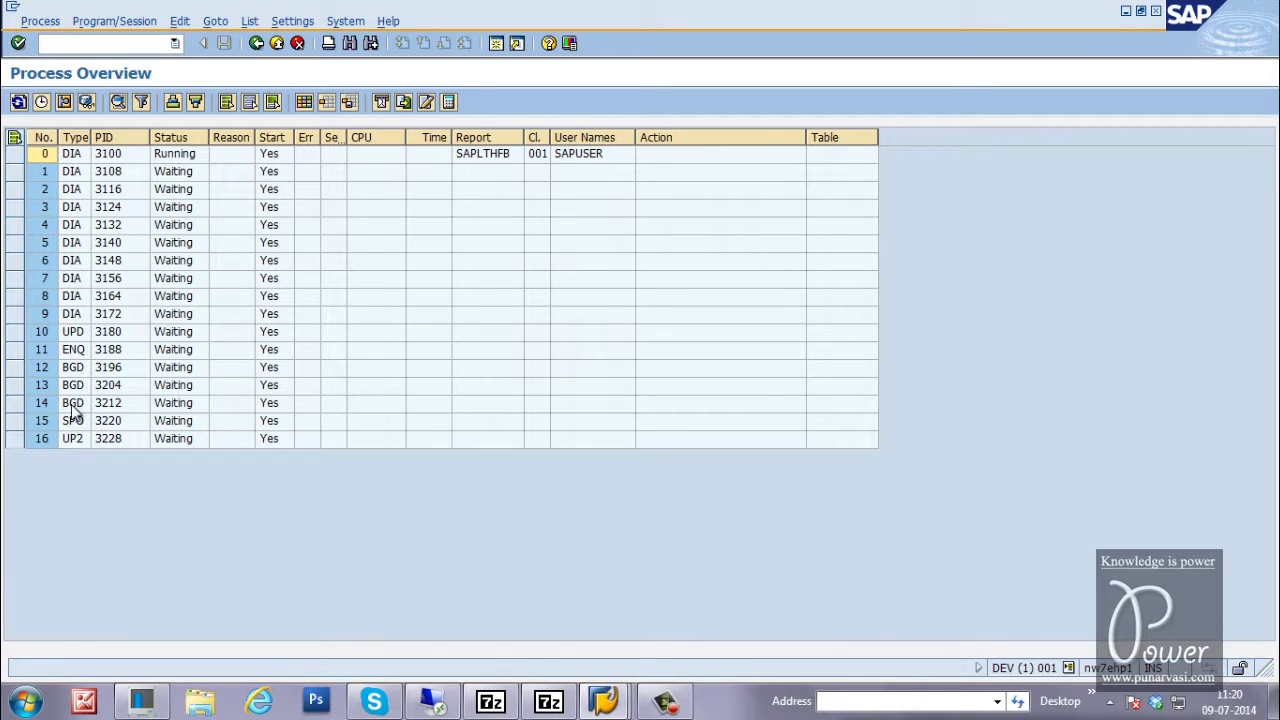
click(10, 352)
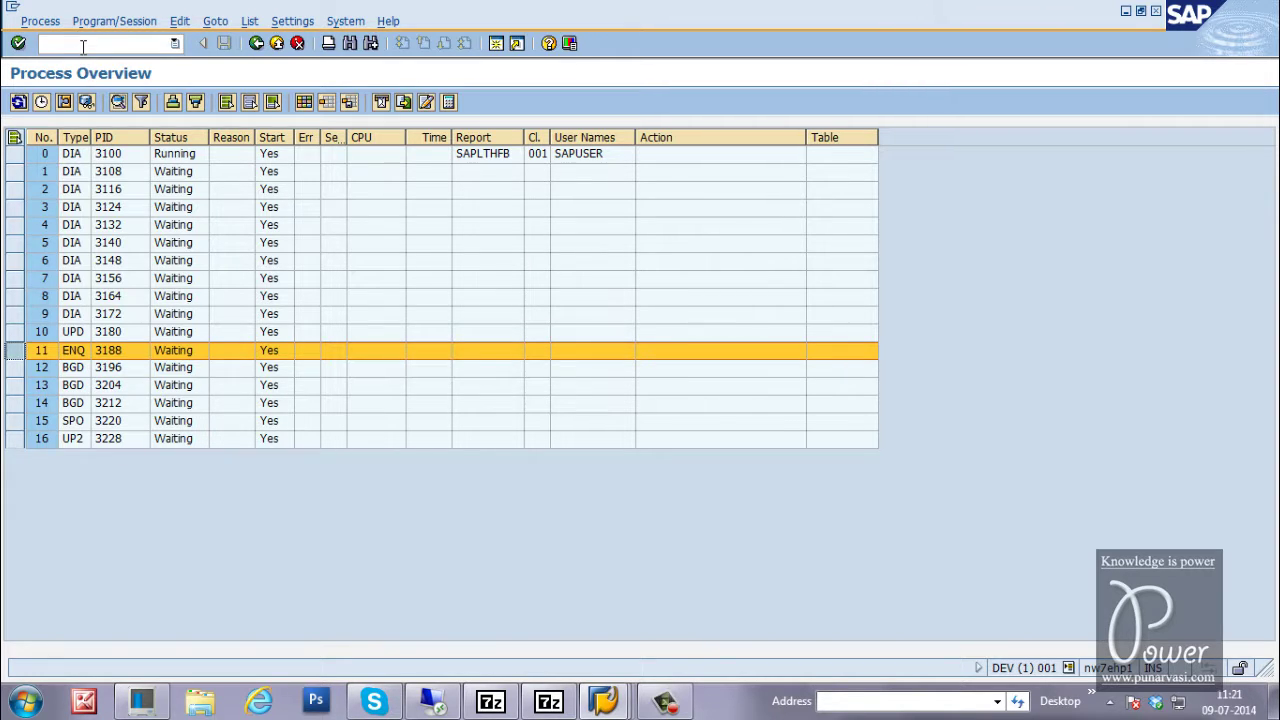
text(n)
key(Return)
text(sm12)
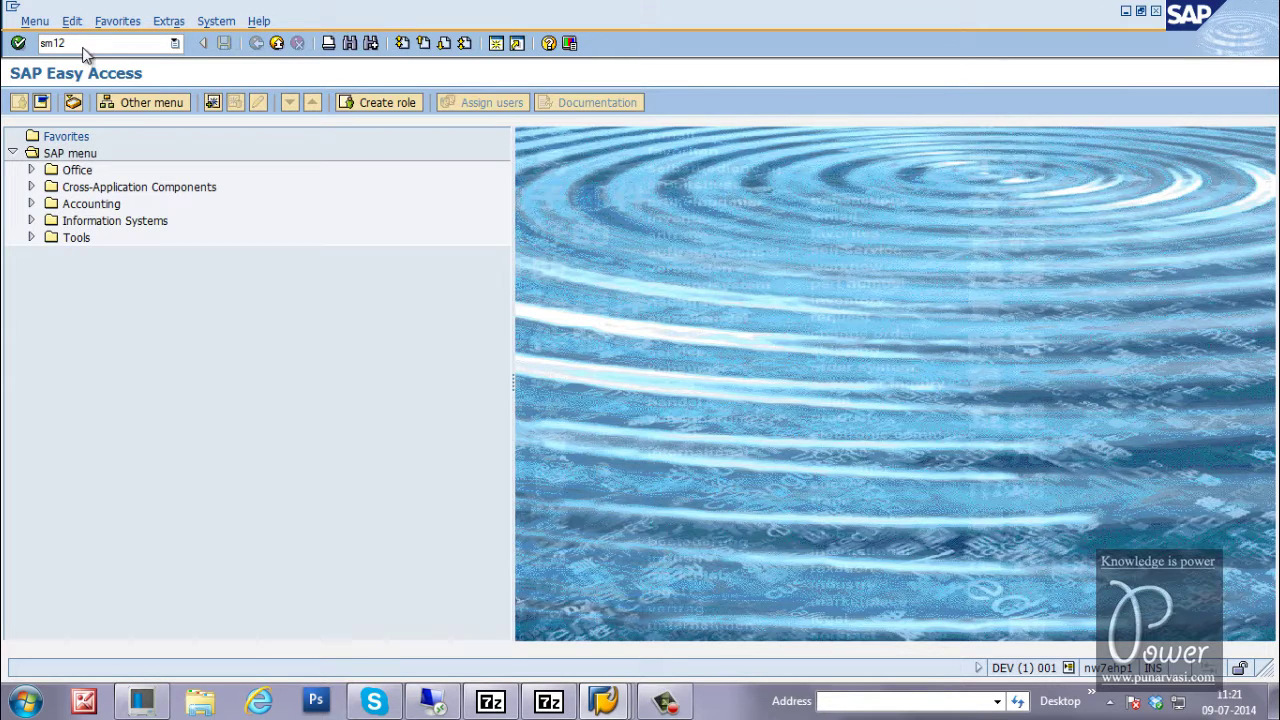
Run SM12 and list locks for the prefilled user, then go back to the selection.
key(Return)
click(25, 102)
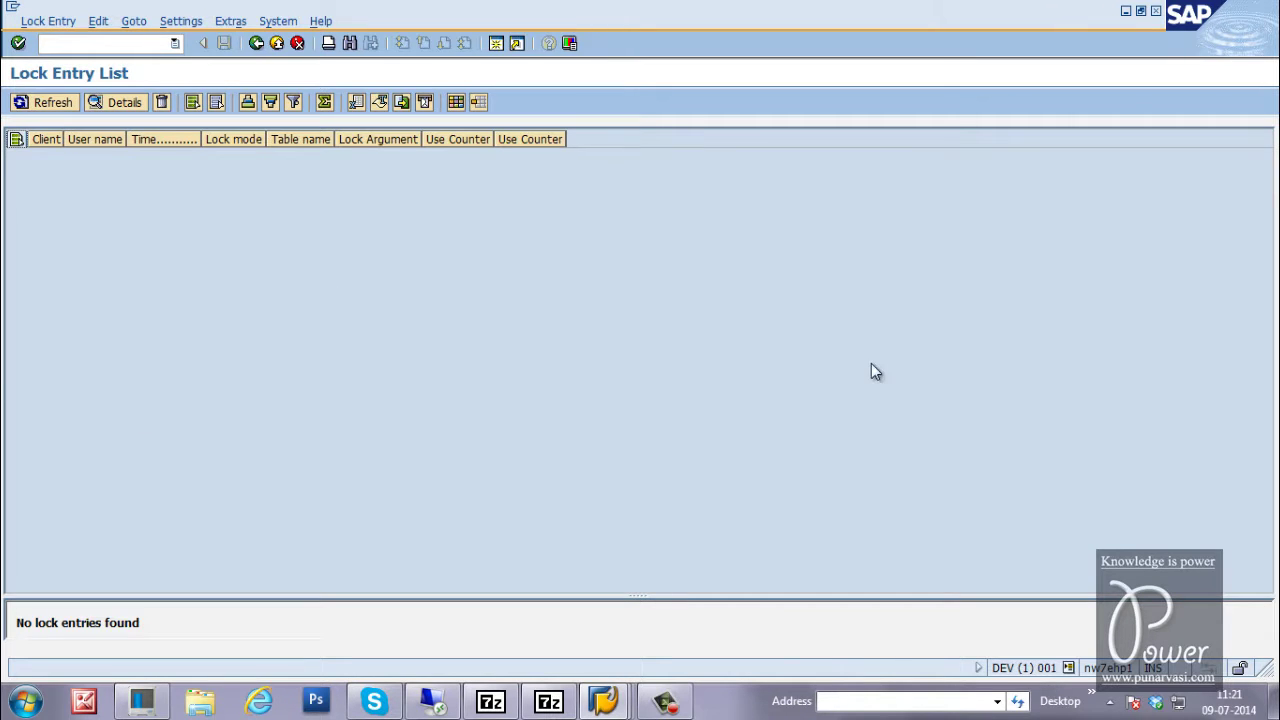
click(256, 43)
Set the user name filter to *, list the single USR04 lock, then return with /n.
click(200, 239)
key(BackSpace)
key(BackSpace)
key(BackSpace)
key(BackSpace)
key(BackSpace)
key(BackSpace)
key(BackSpace)
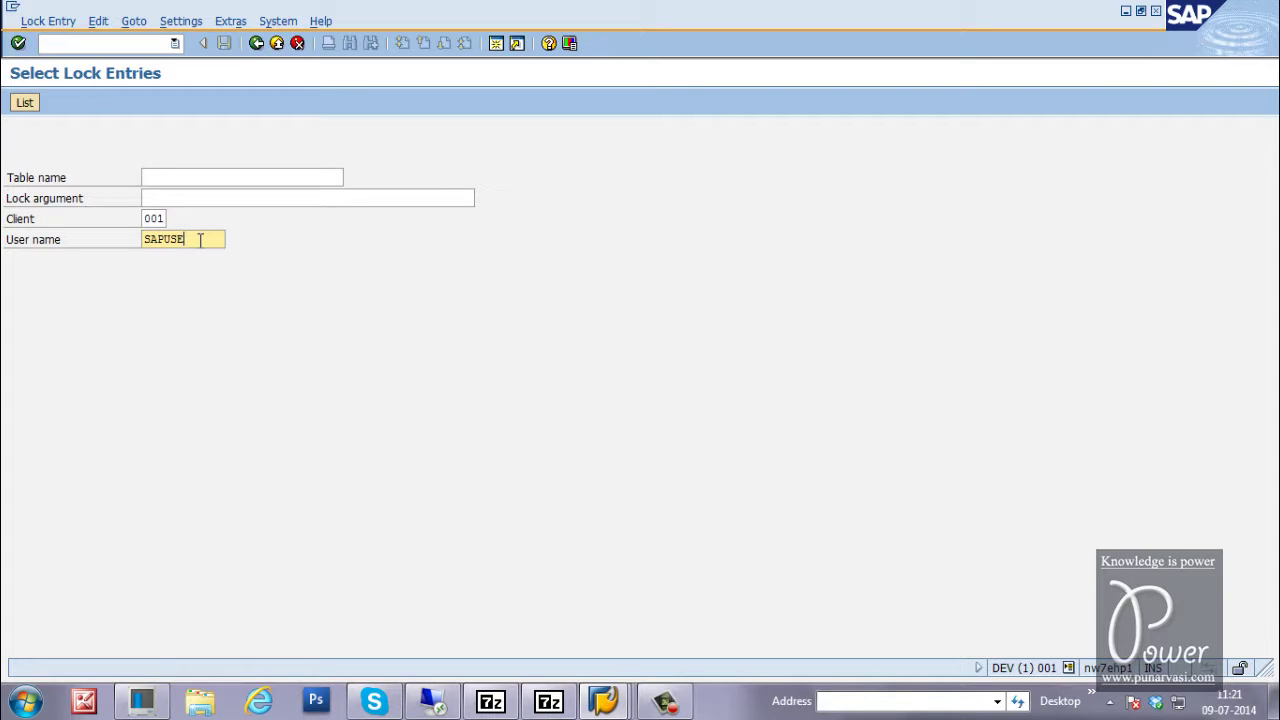
text(*)
click(25, 102)
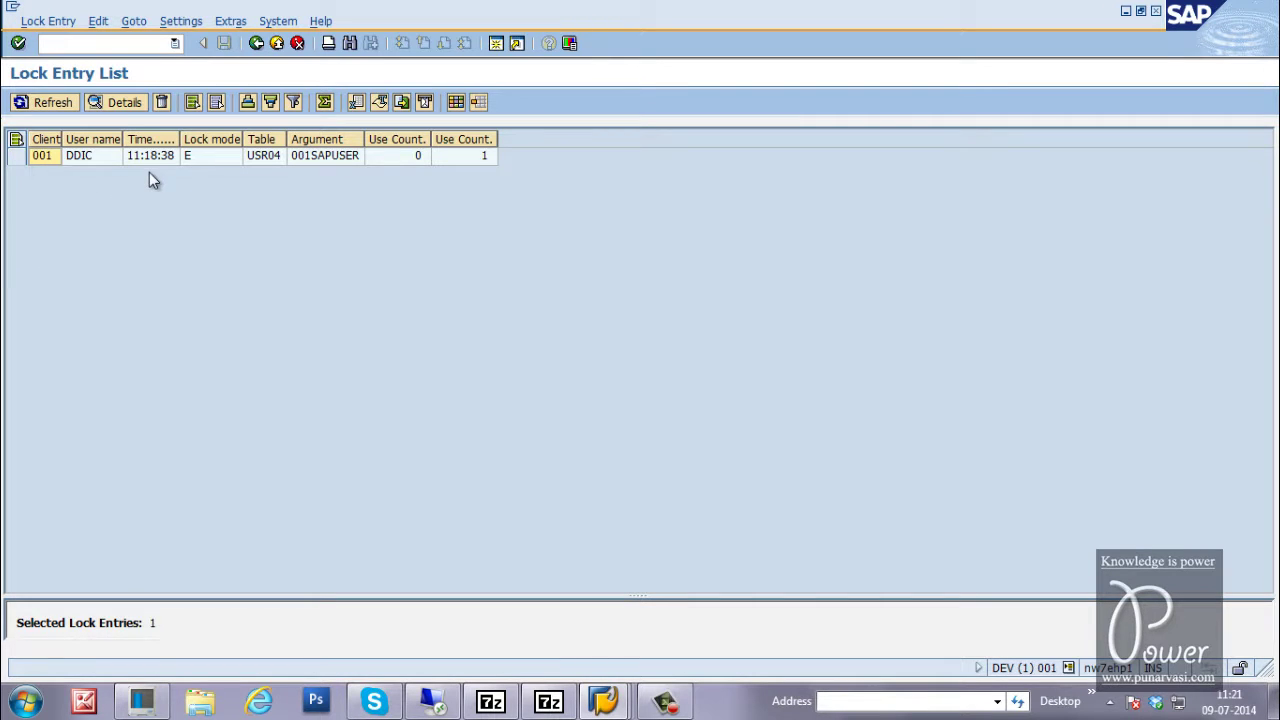
click(100, 44)
text(/n)
key(Return)
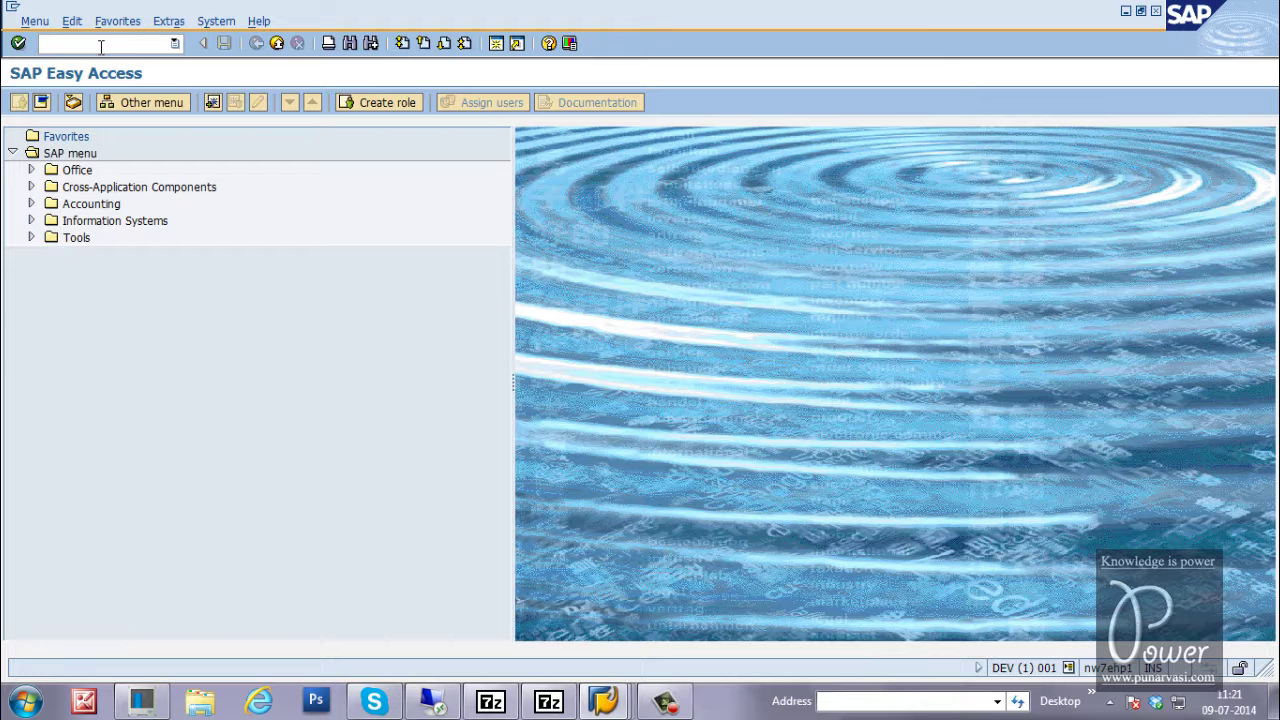
text(s0u0)
key(Return)
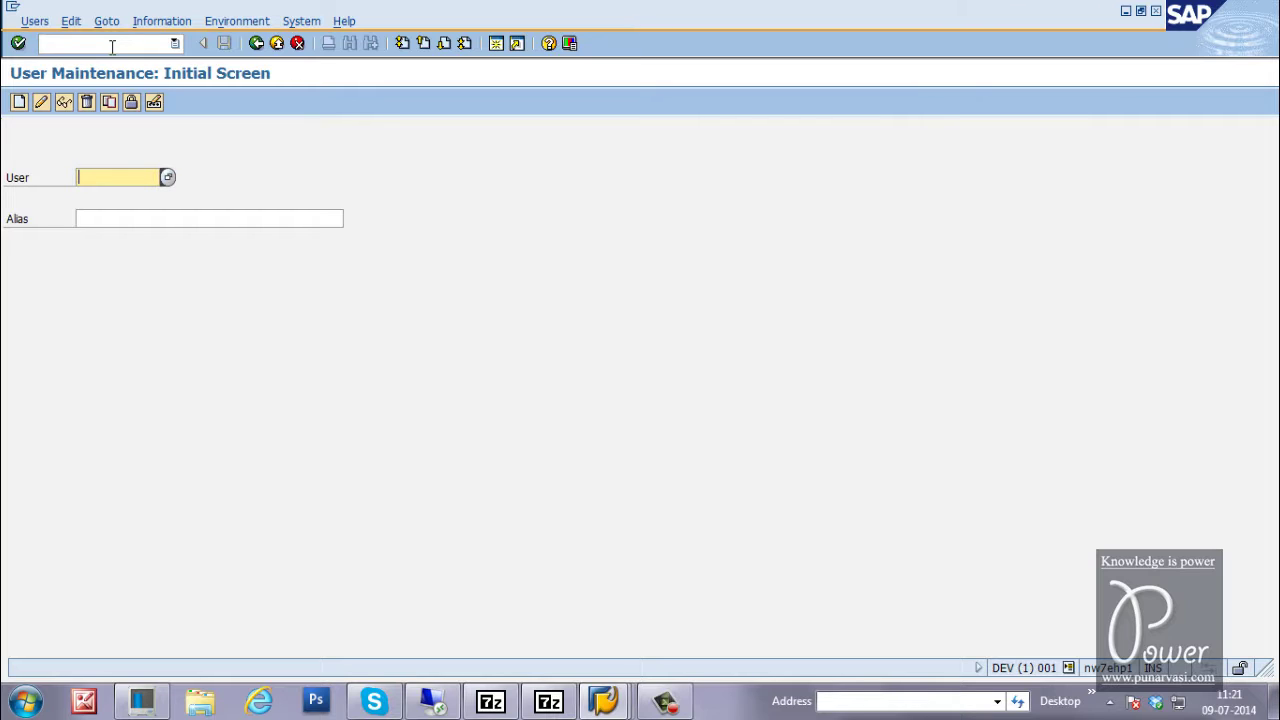
click(112, 47)
text(/n)
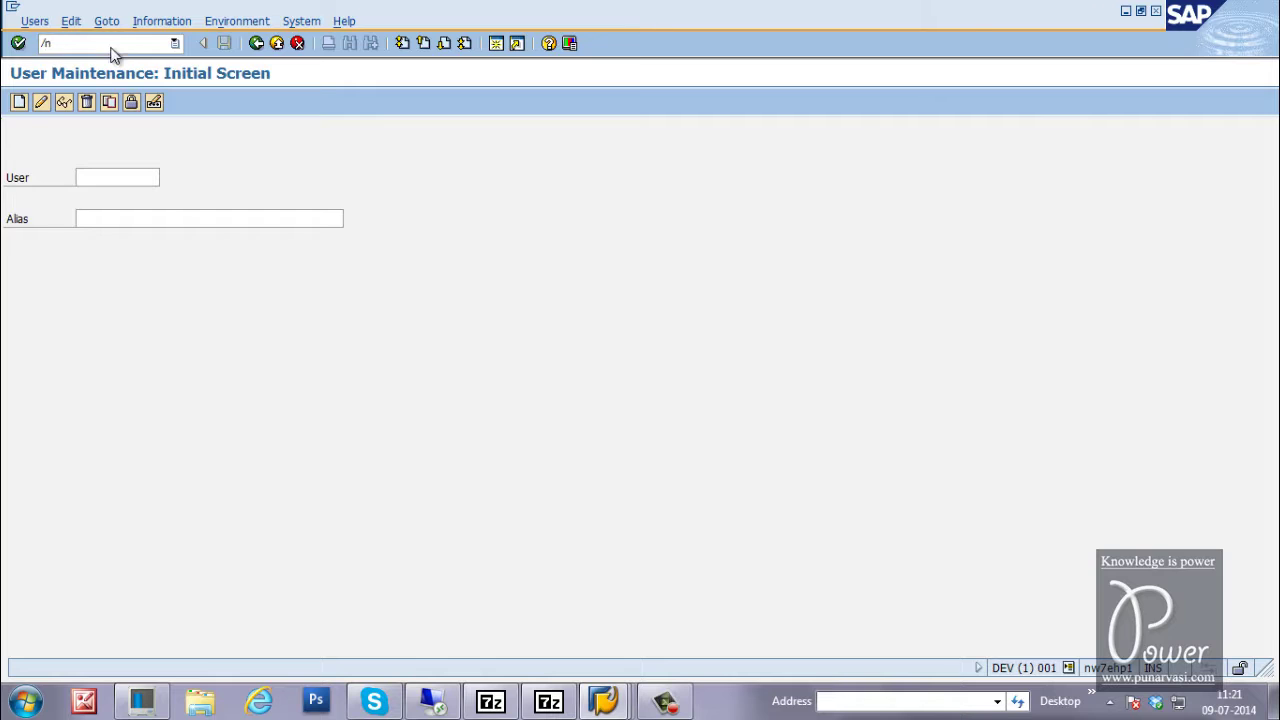
key(Return)
text(sm13)
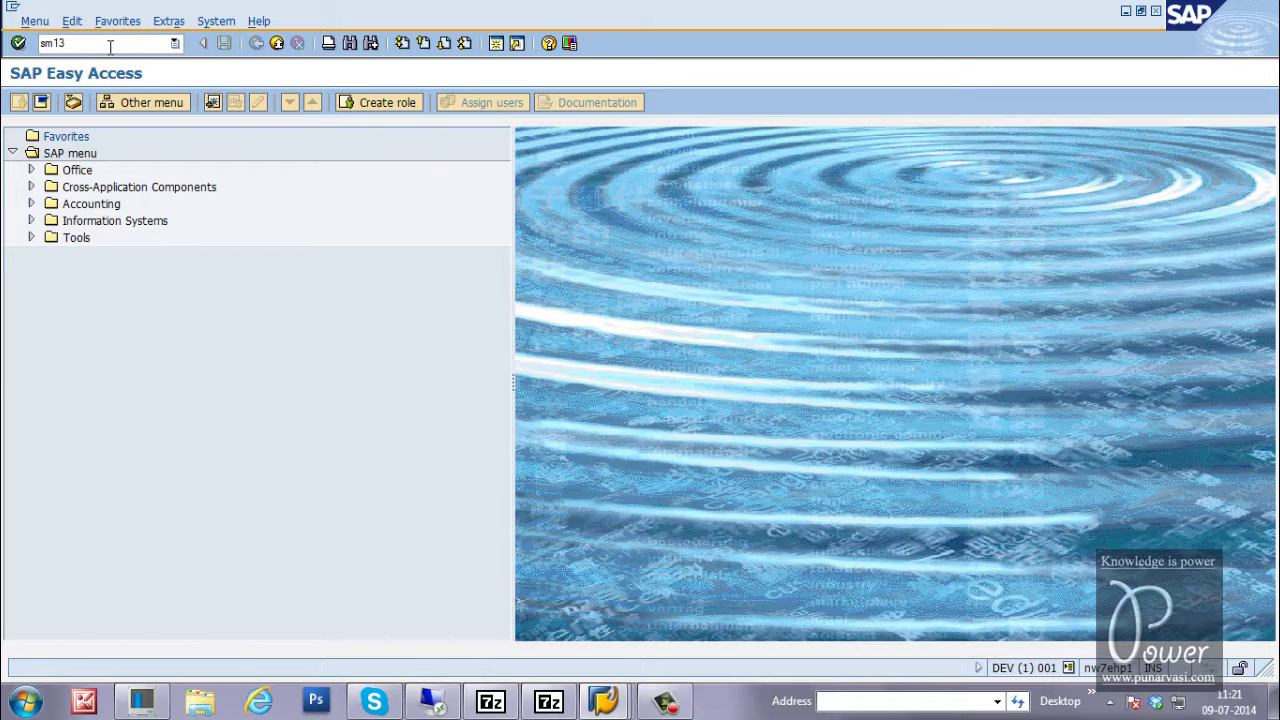
Execute SM13 for all clients and users, finding 0 update records, then return with /n.
key(Return)
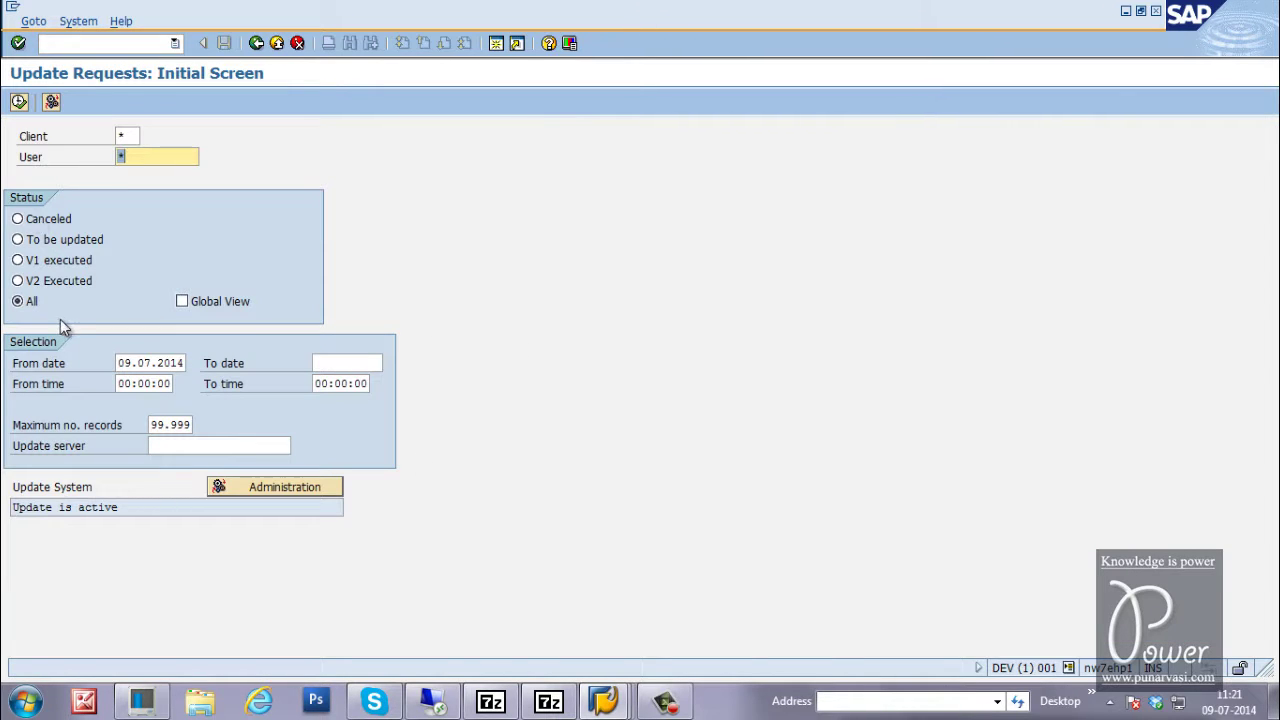
click(19, 101)
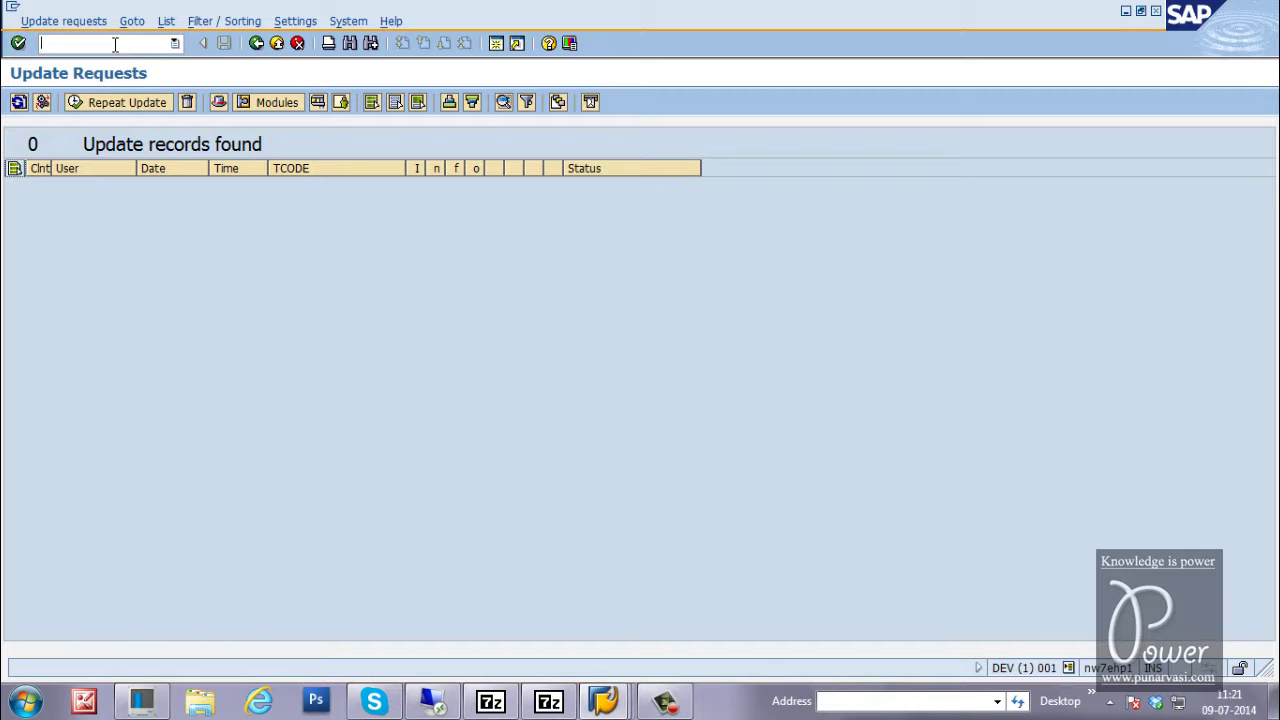
text(n)
key(Return)
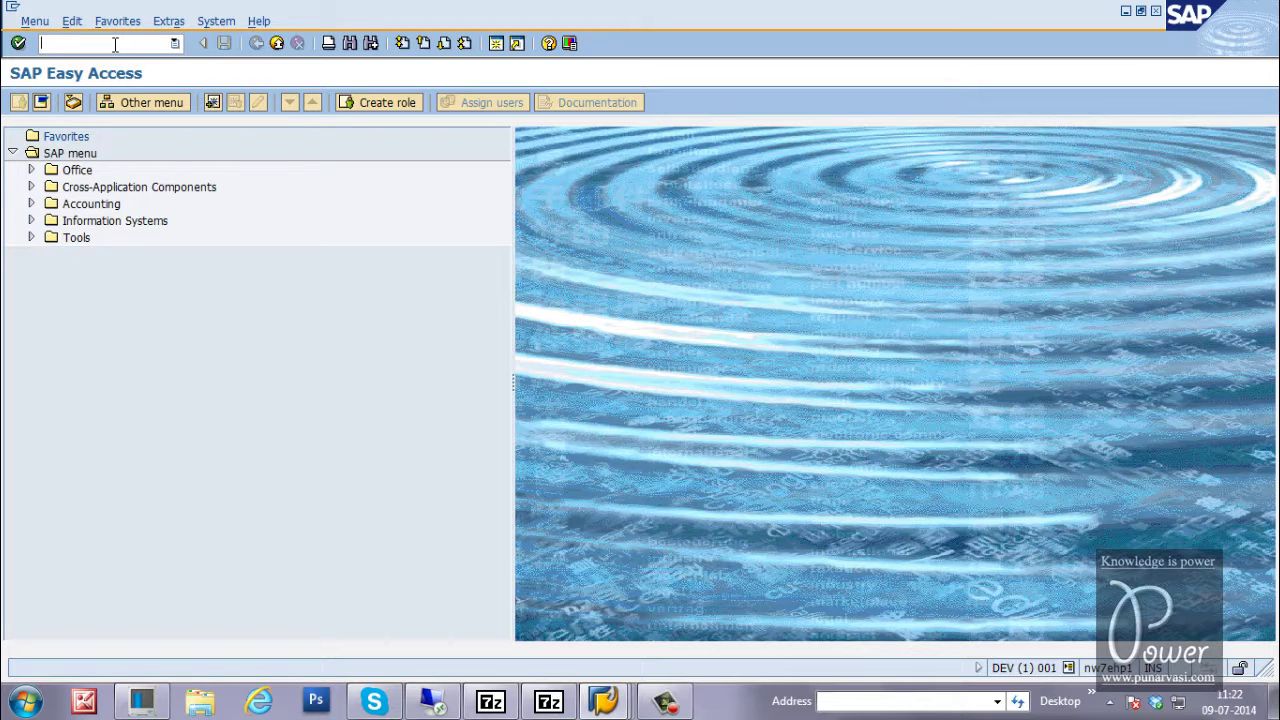
Open SM21, read the 09.07.2014 log entries from 10:03:40, then exit with /n.
text(sm21)
key(Return)
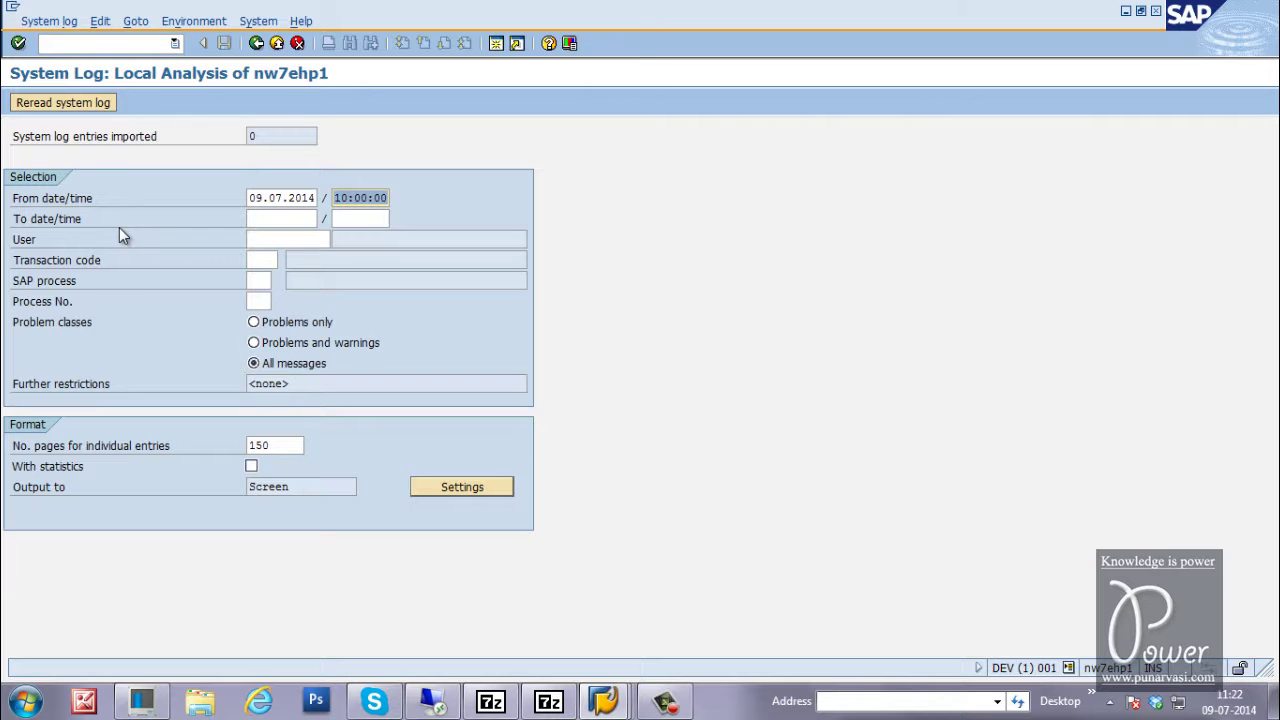
click(64, 104)
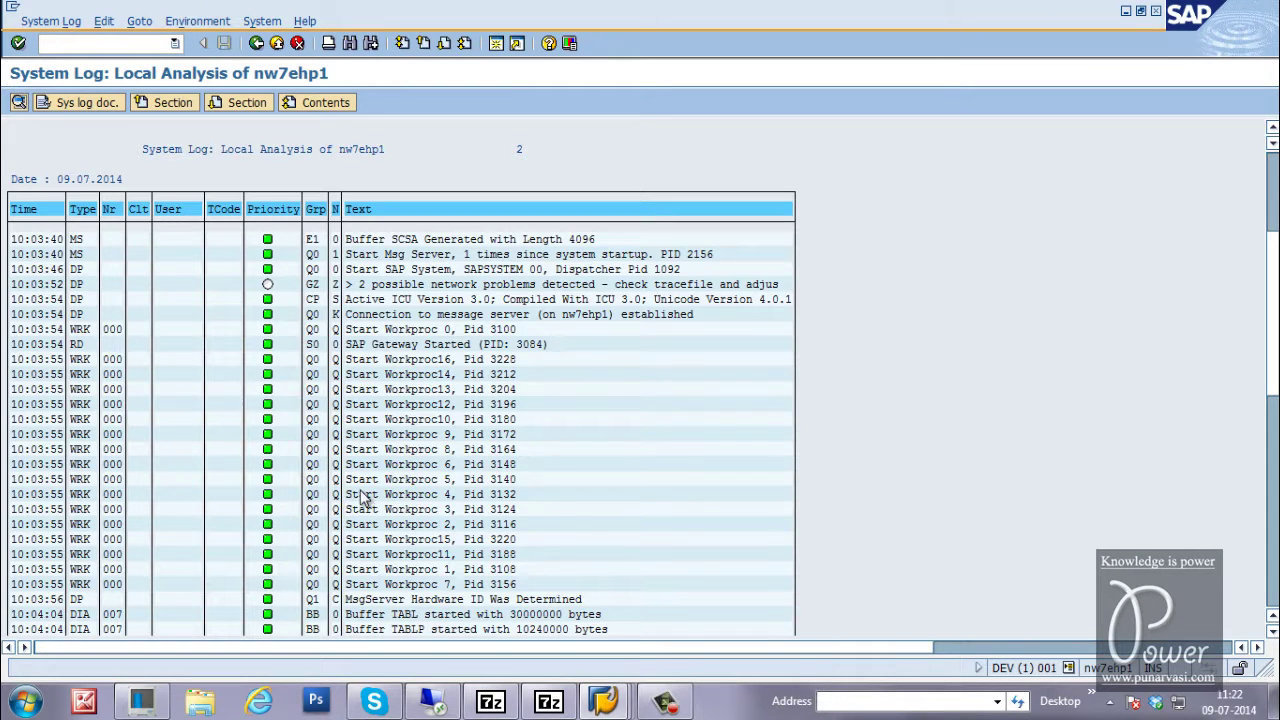
scroll(366, 405, down, 2)
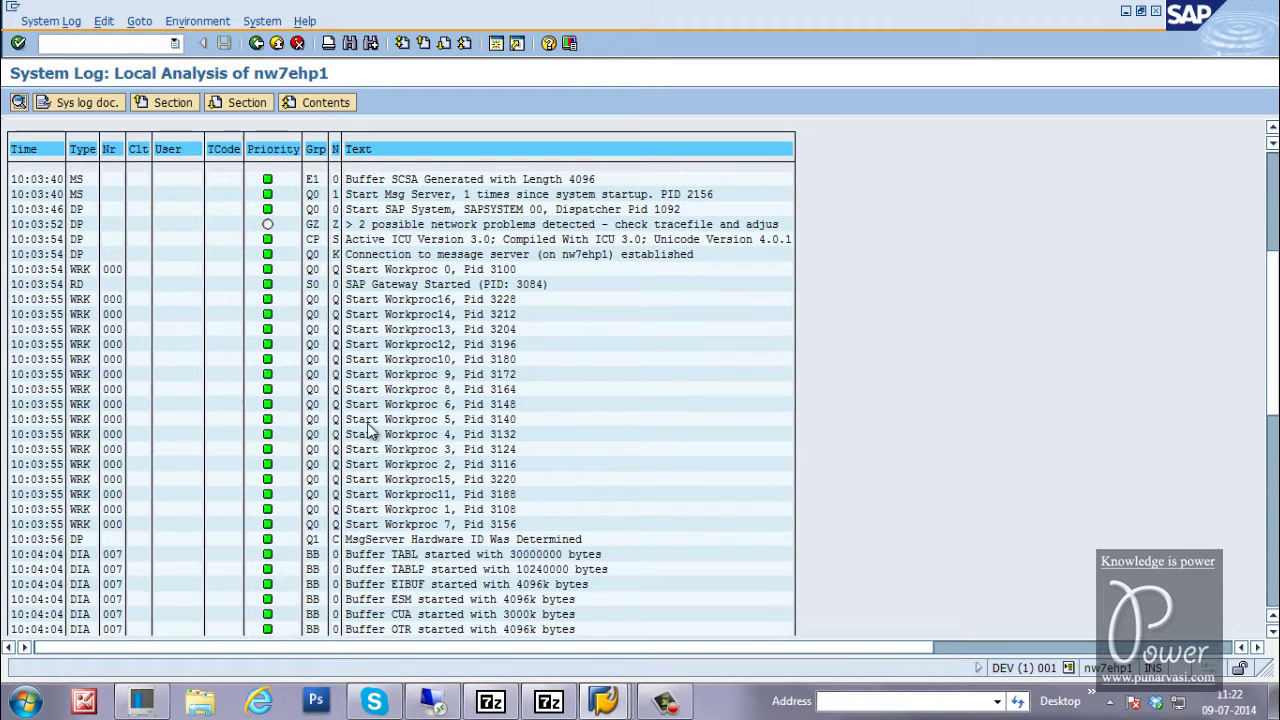
scroll(368, 427, down, 3)
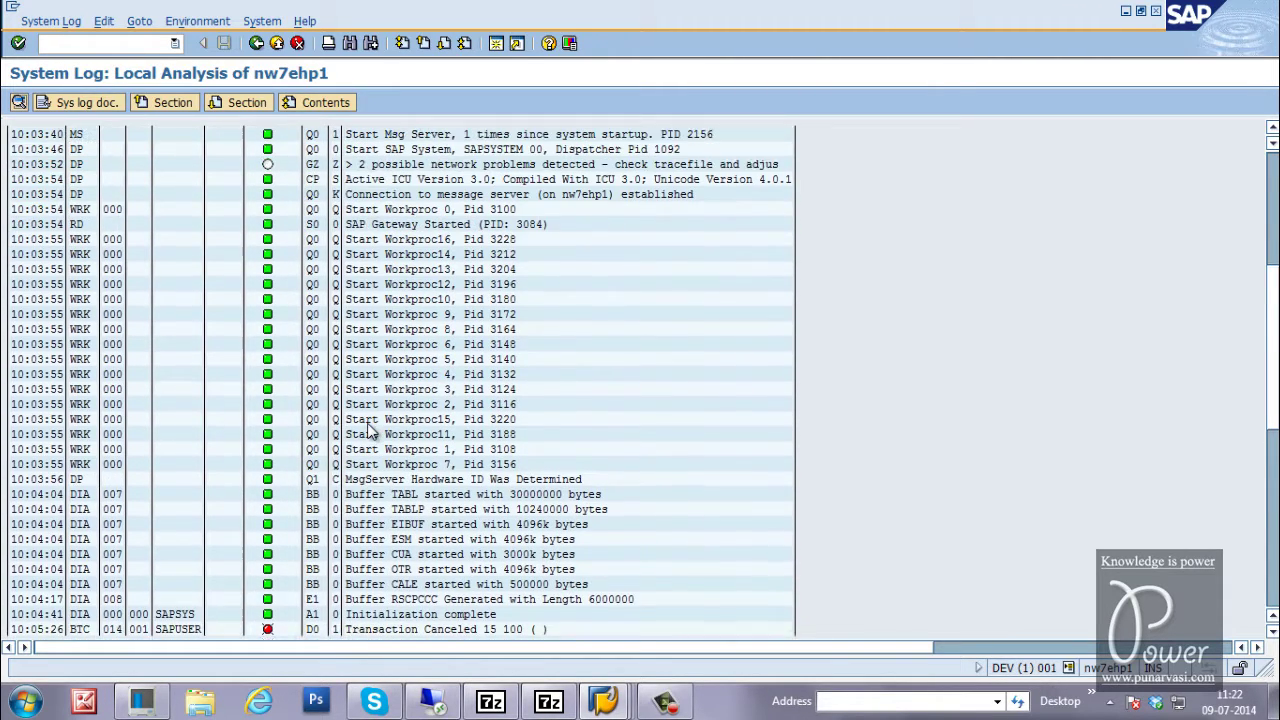
scroll(368, 427, up, 5)
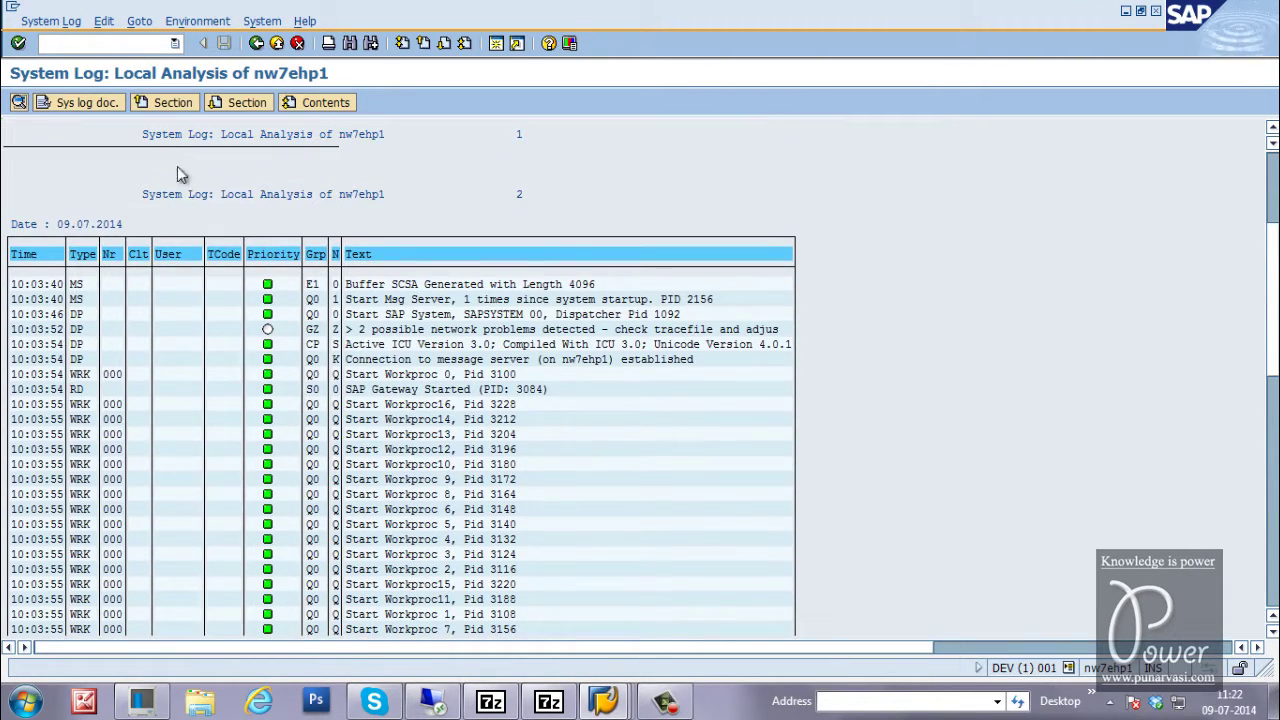
scroll(176, 157, up, 2)
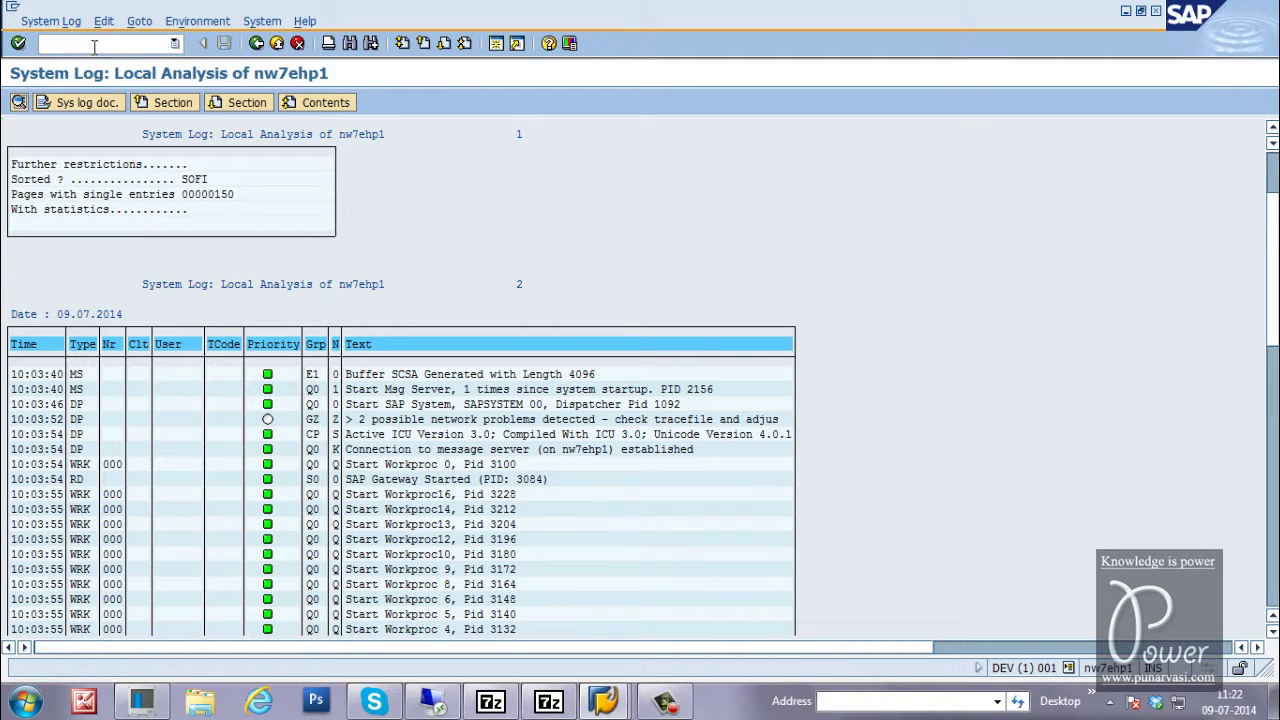
text(n)
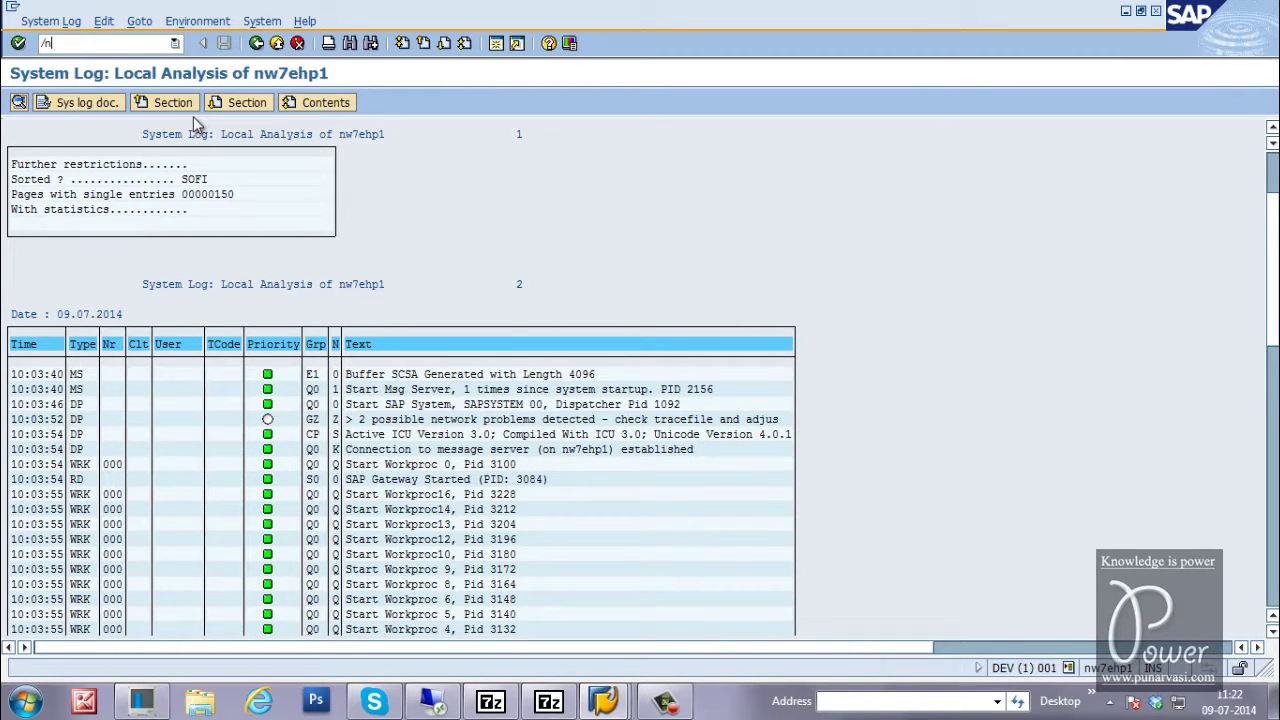
key(Return)
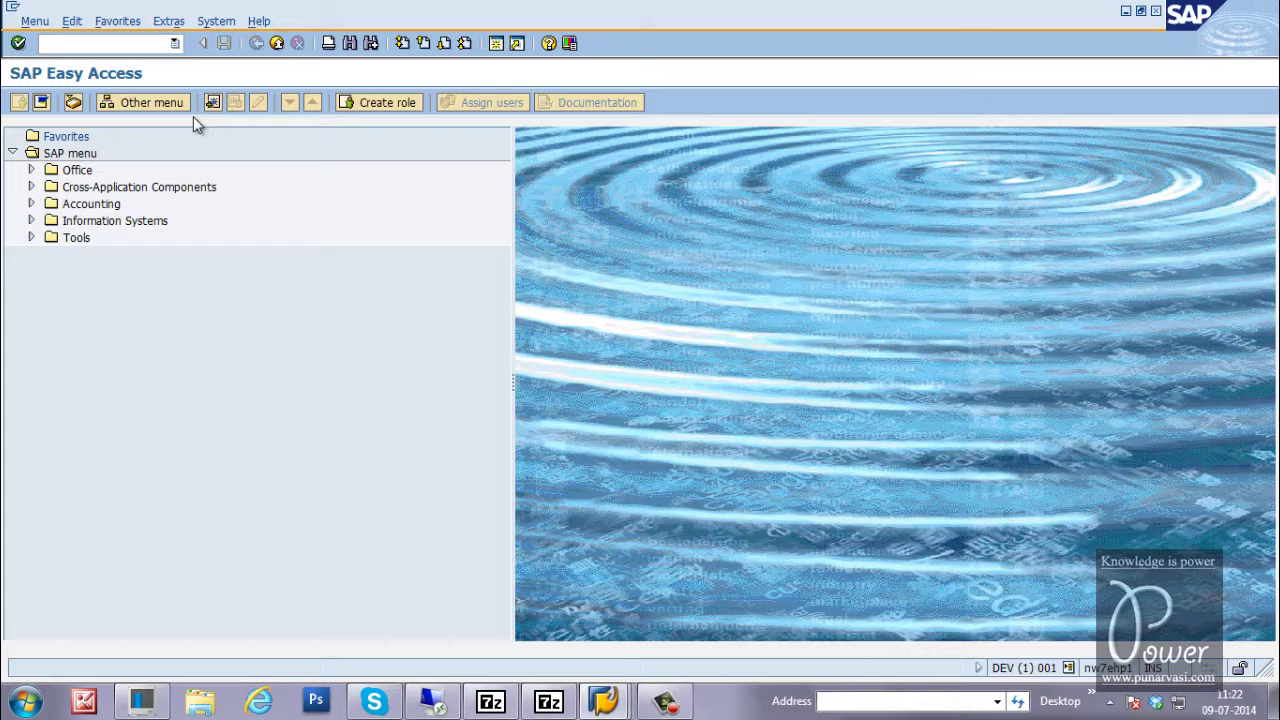
Run SM02 and start a new system message from the empty System Messages list.
text(sm02)
key(Return)
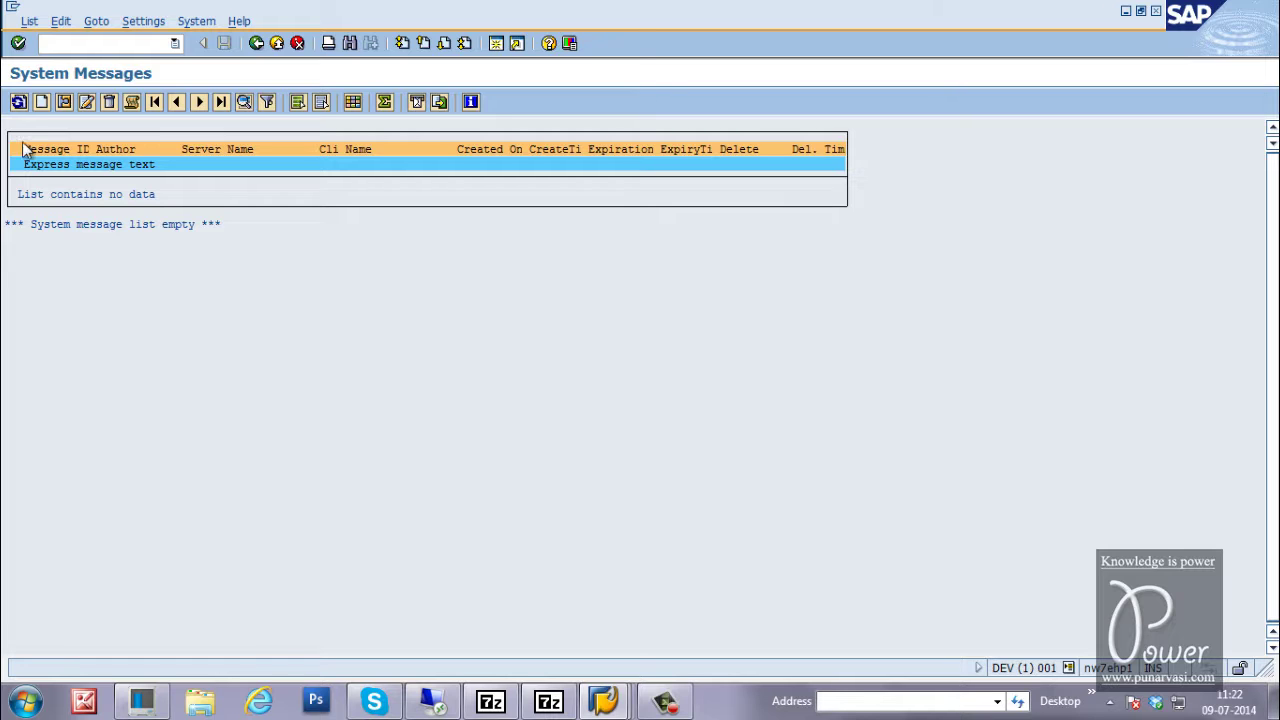
click(40, 102)
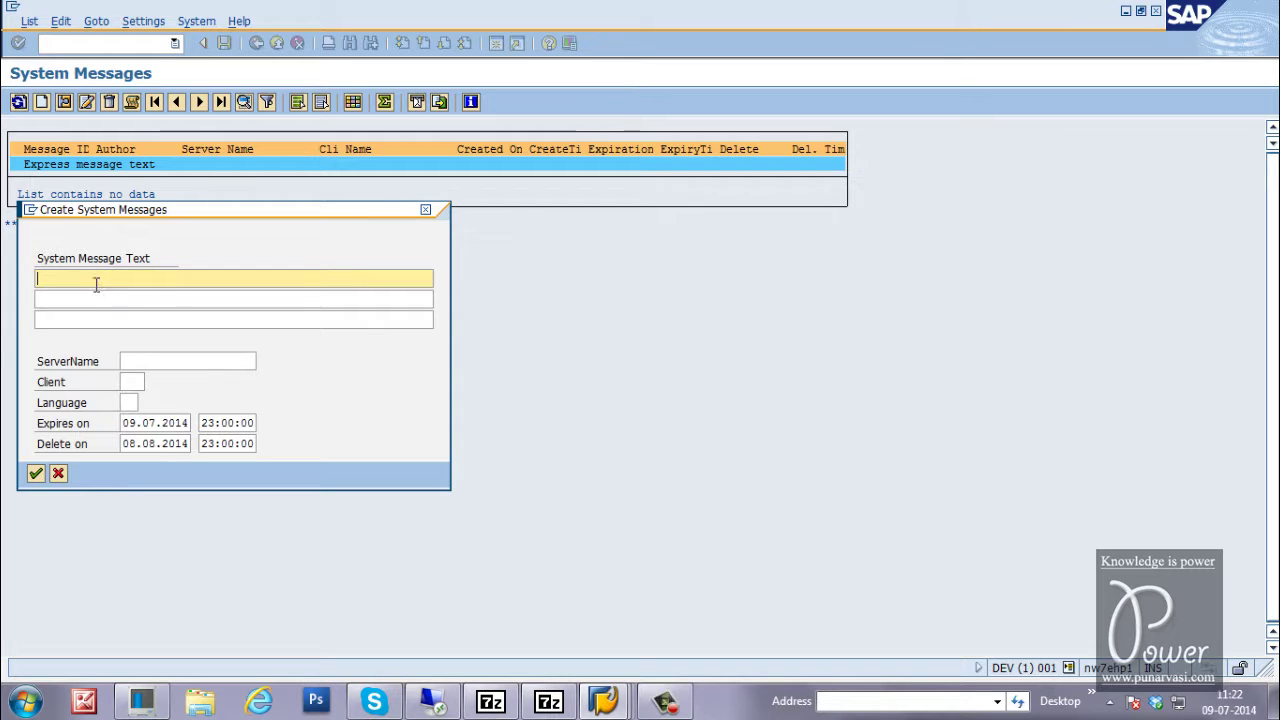
Enter the message text 'Welcome to our company. We have scheduled a maintenance'.
text(W)
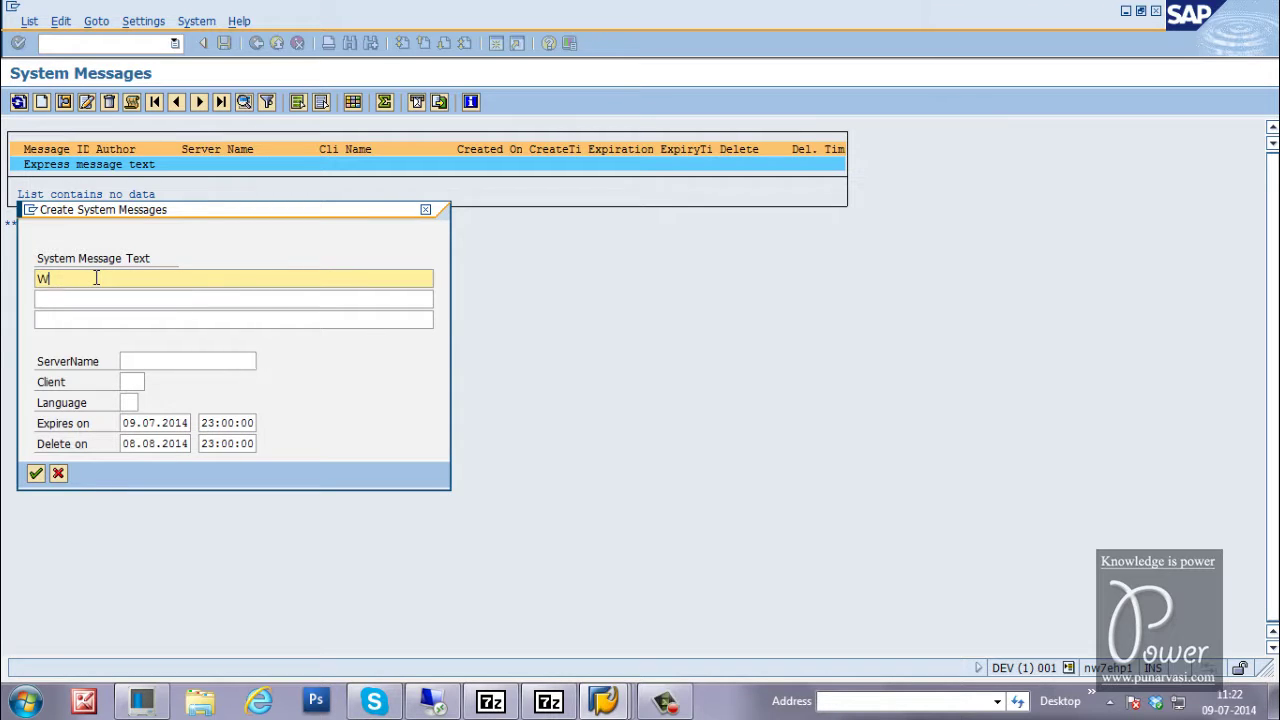
text(elcome to our company. We )
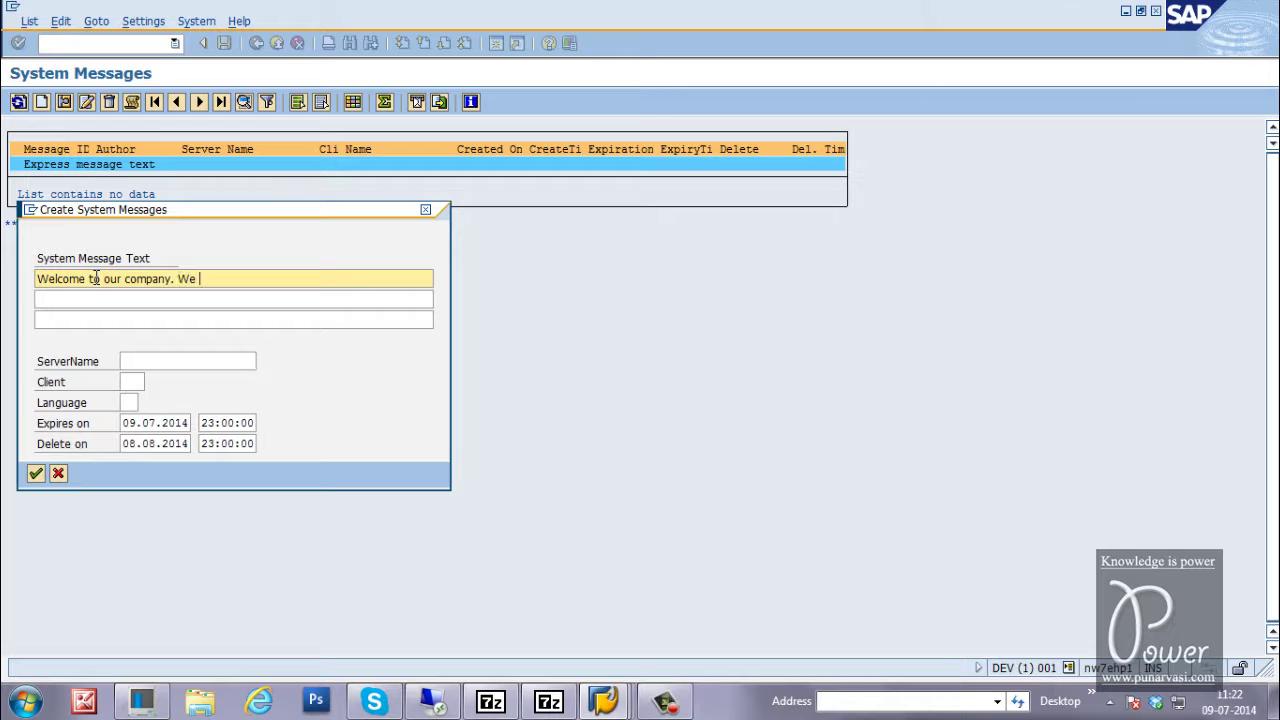
text(have schedule)
text(s a)
key(BackSpace)
key(BackSpace)
text(main)
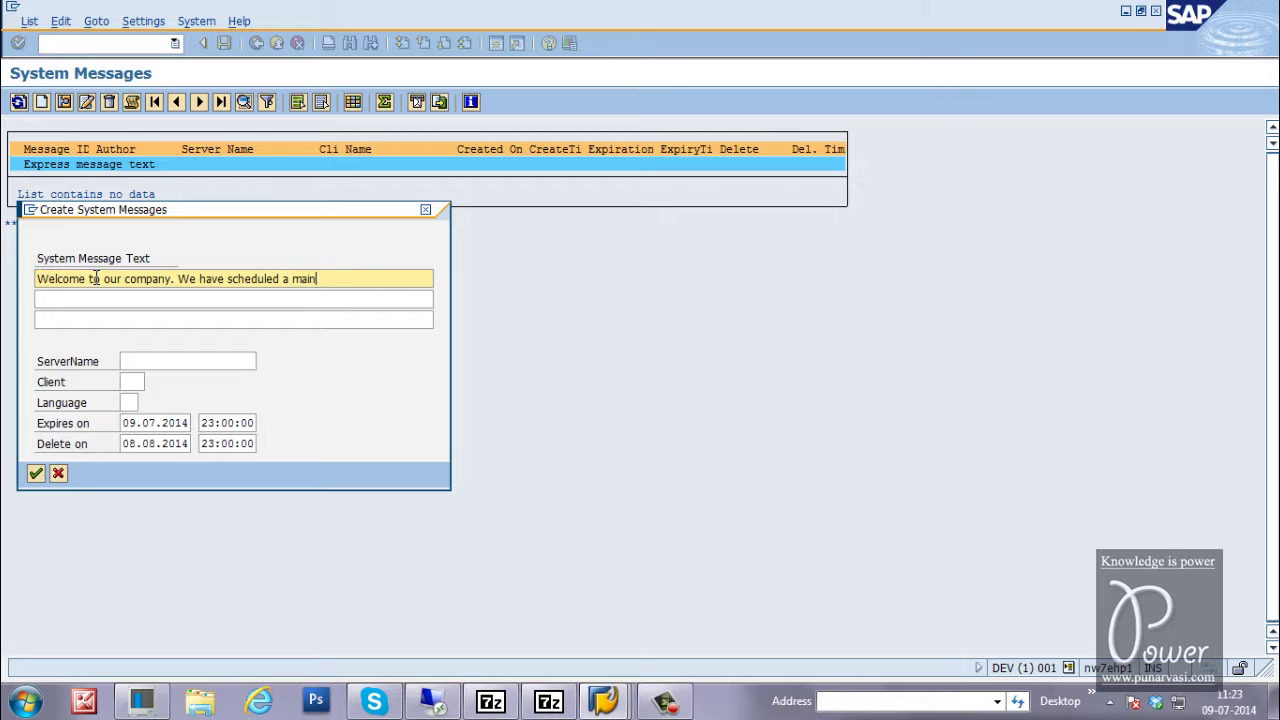
text(tenance du)
key(BackSpace)
key(BackSpace)
key(BackSpace)
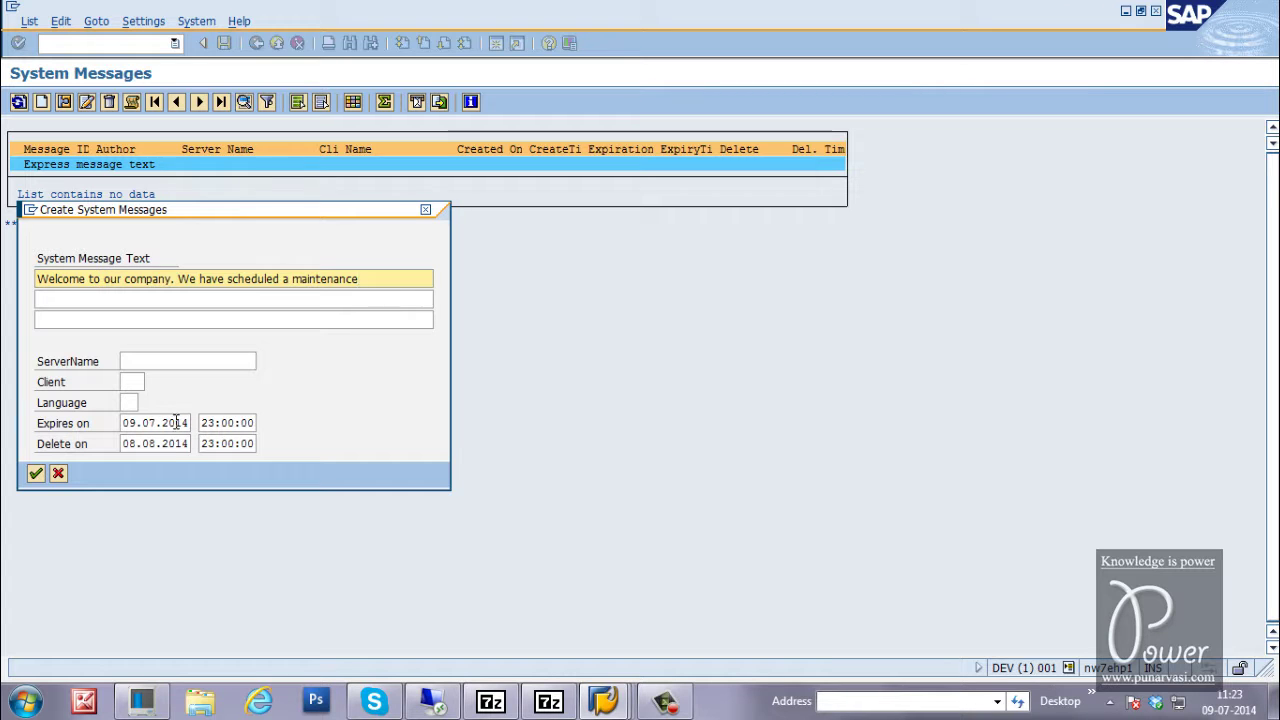
Set server nw7ehp1_DEV_00 and client 001 from value help, then save the message.
click(184, 363)
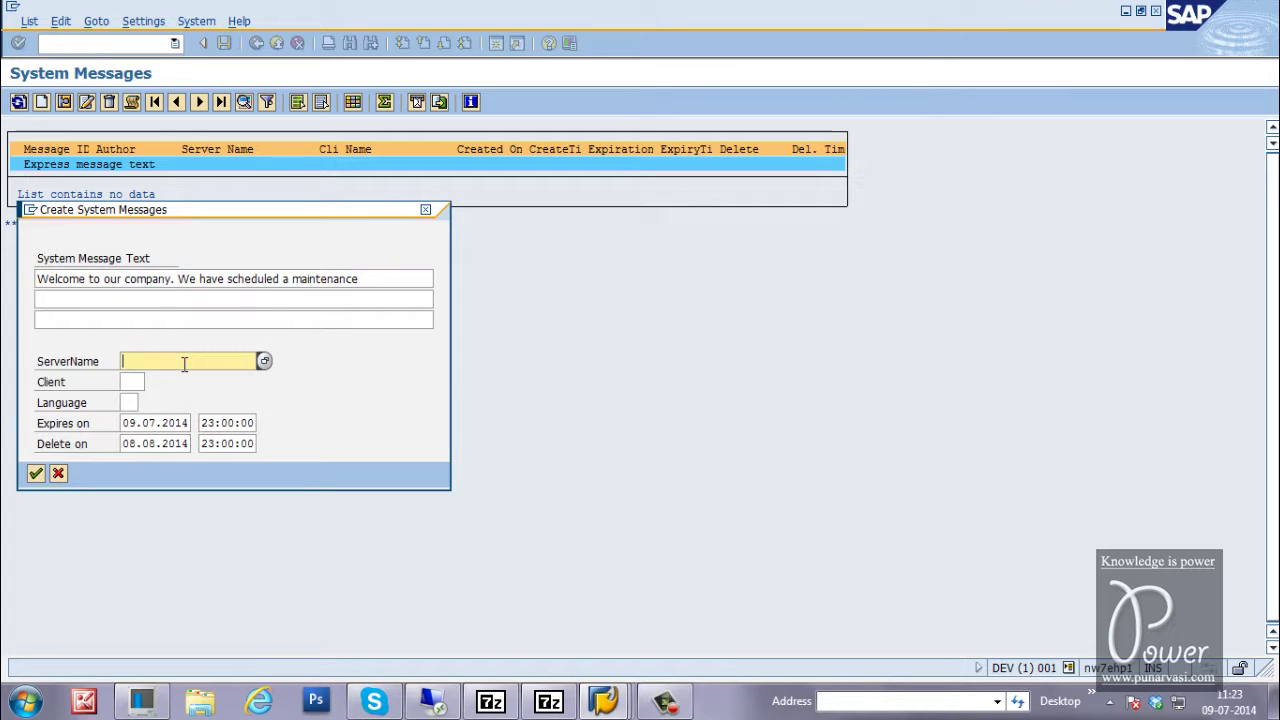
click(266, 362)
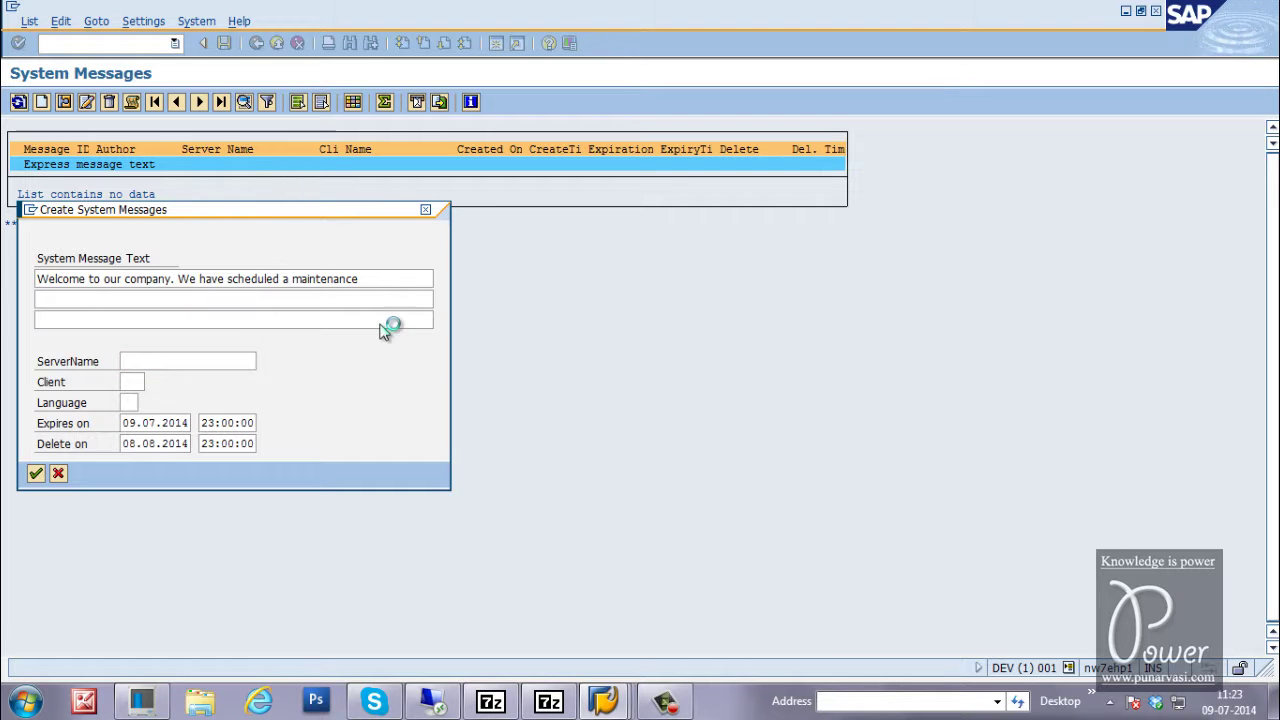
double_click(92, 316)
click(132, 382)
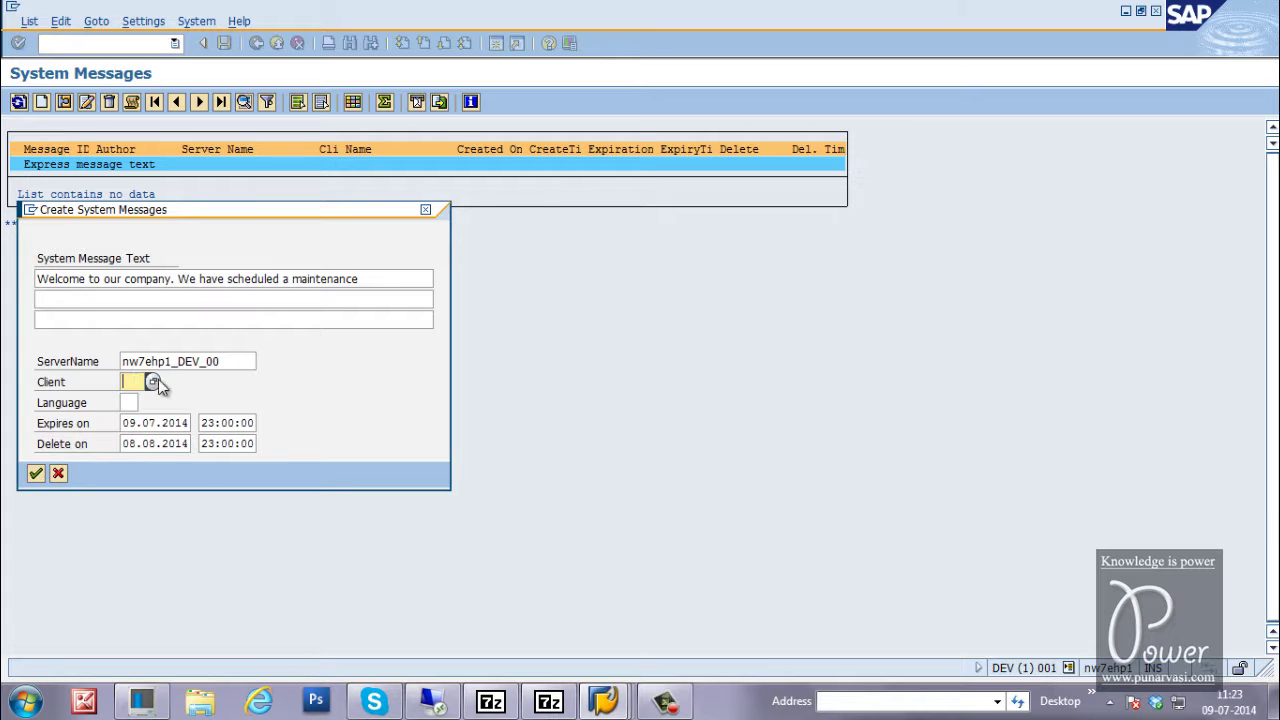
click(149, 383)
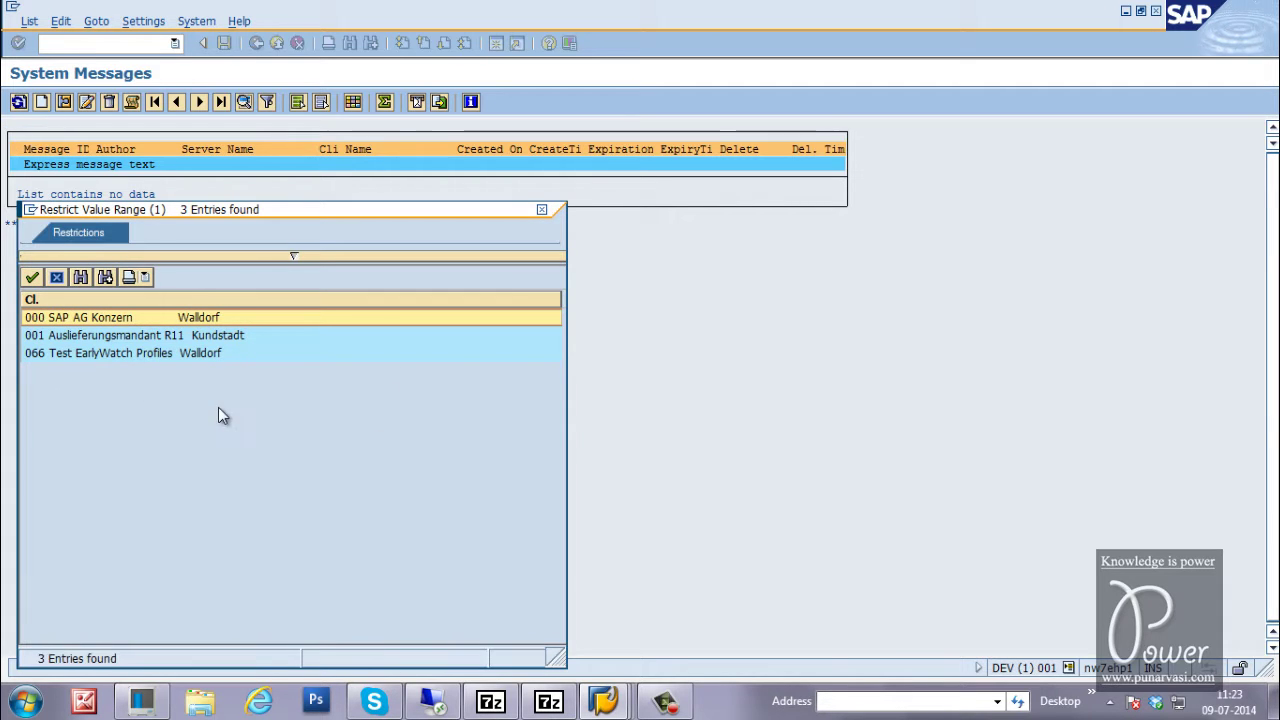
double_click(36, 338)
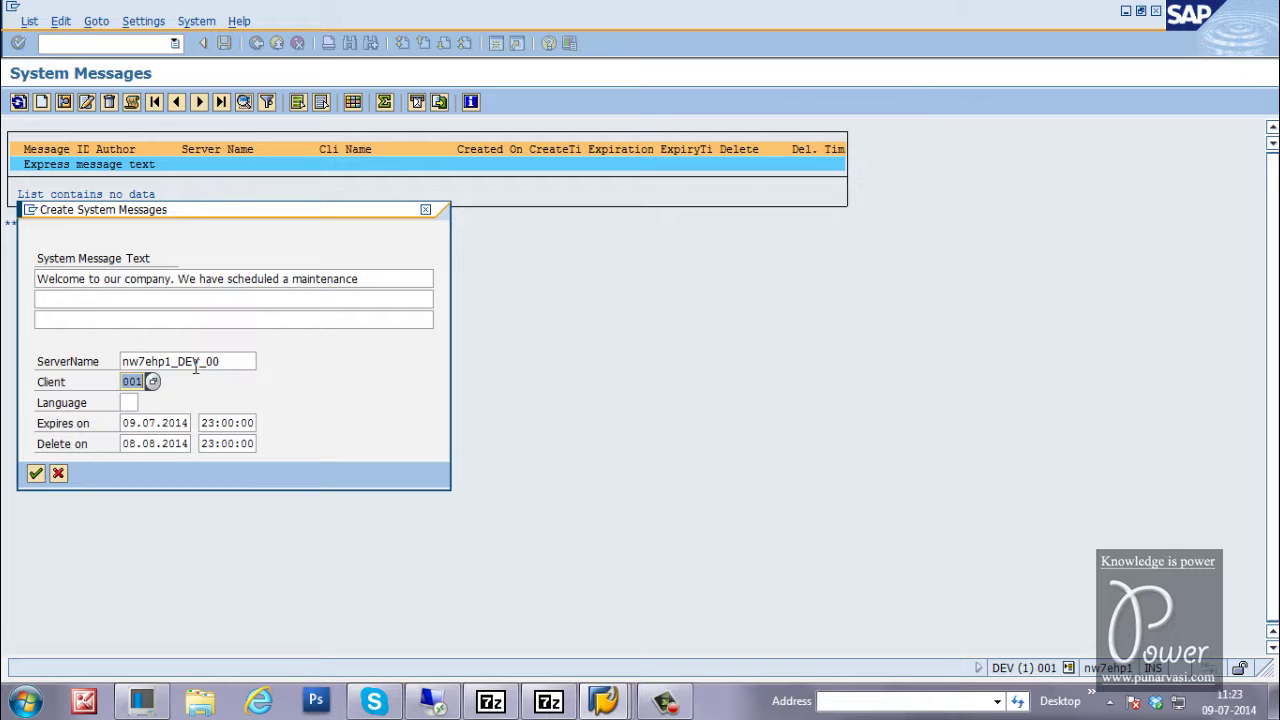
click(360, 279)
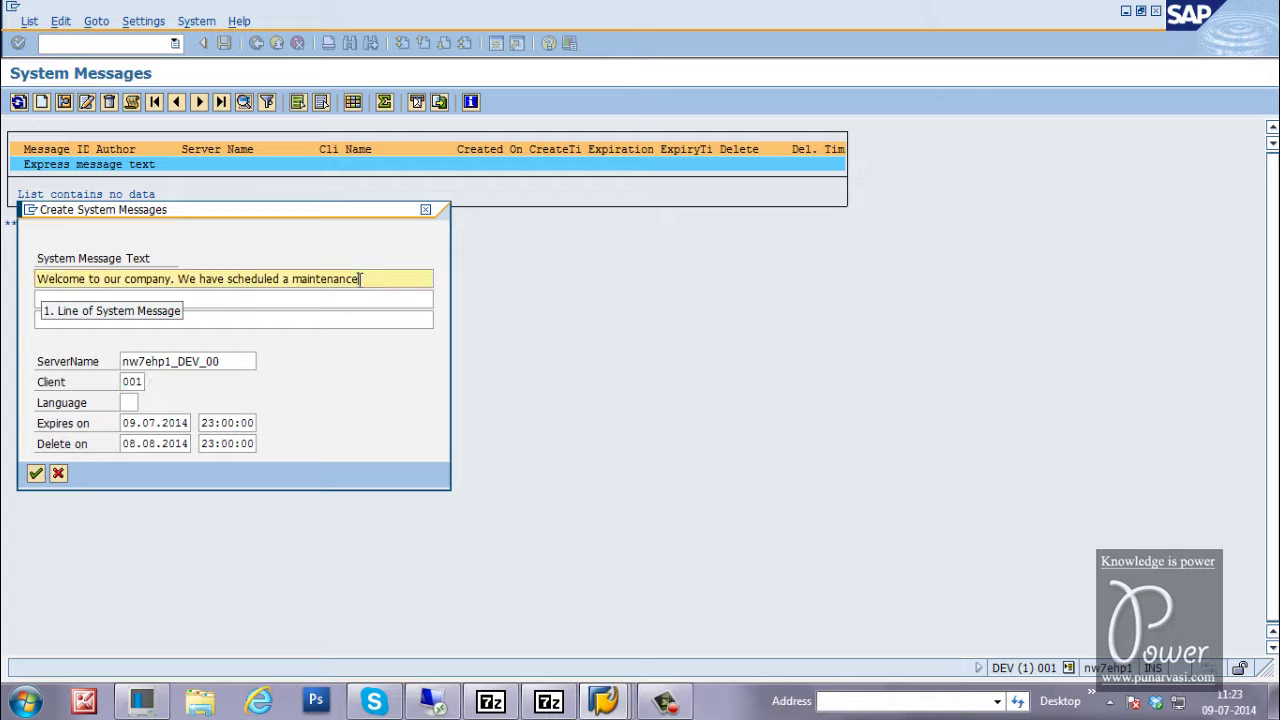
click(36, 476)
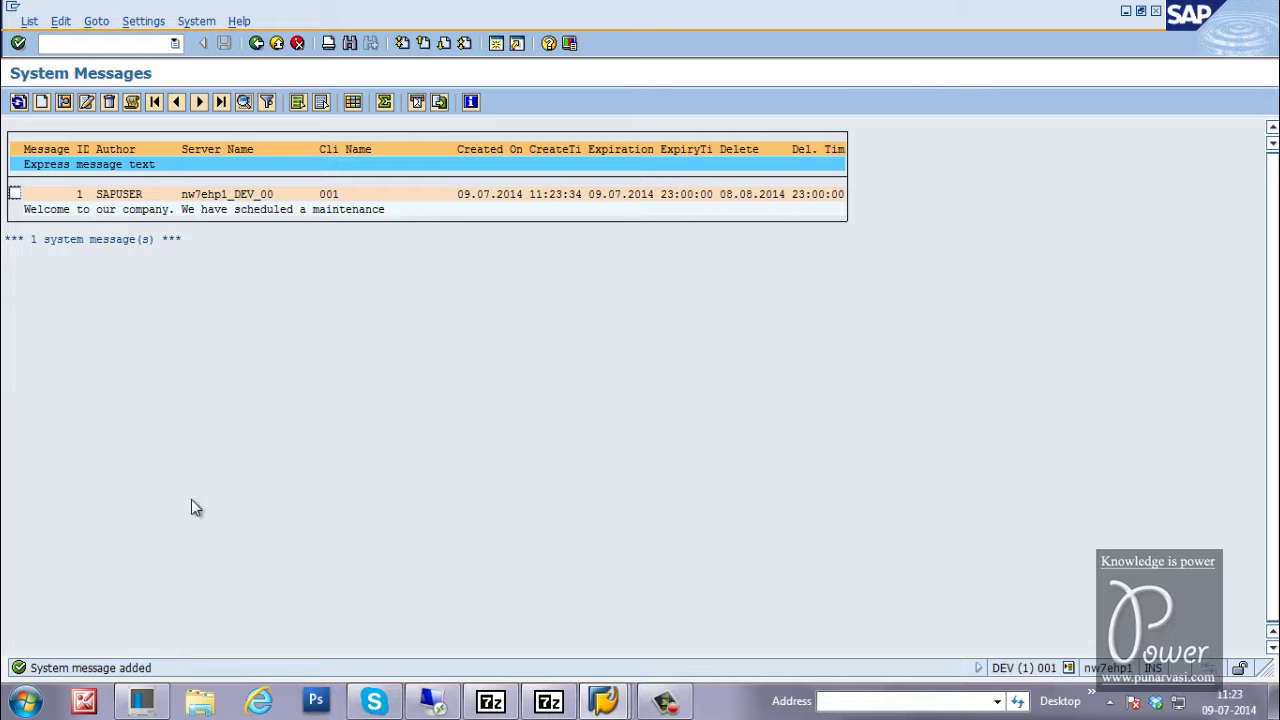
Switch to the Maintain User session and end it with the /i command.
click(600, 703)
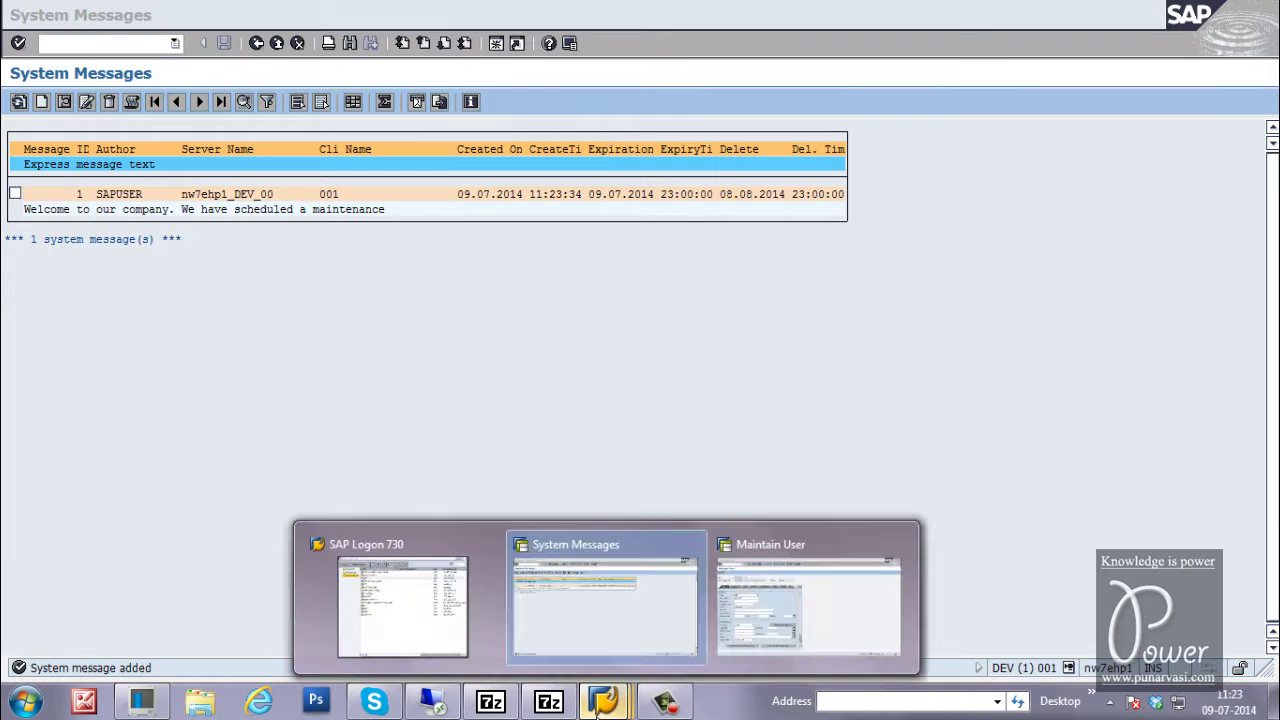
click(866, 620)
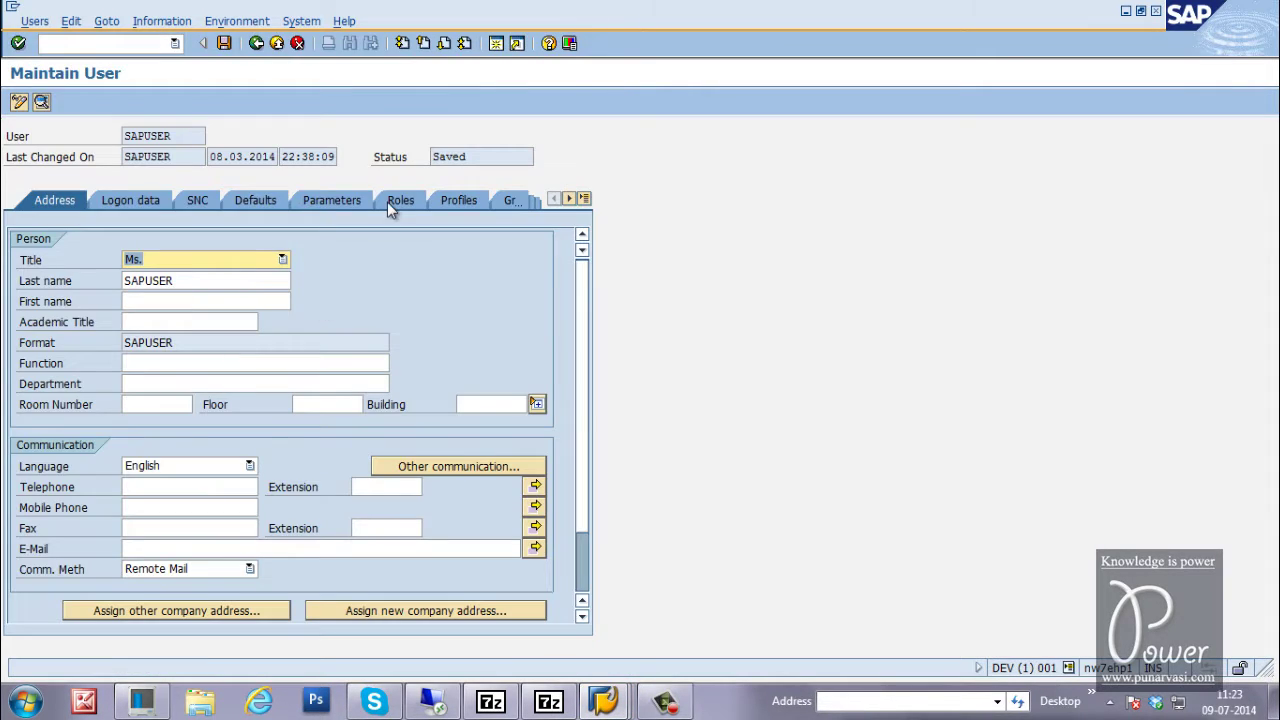
click(160, 48)
text(/i)
key(Return)
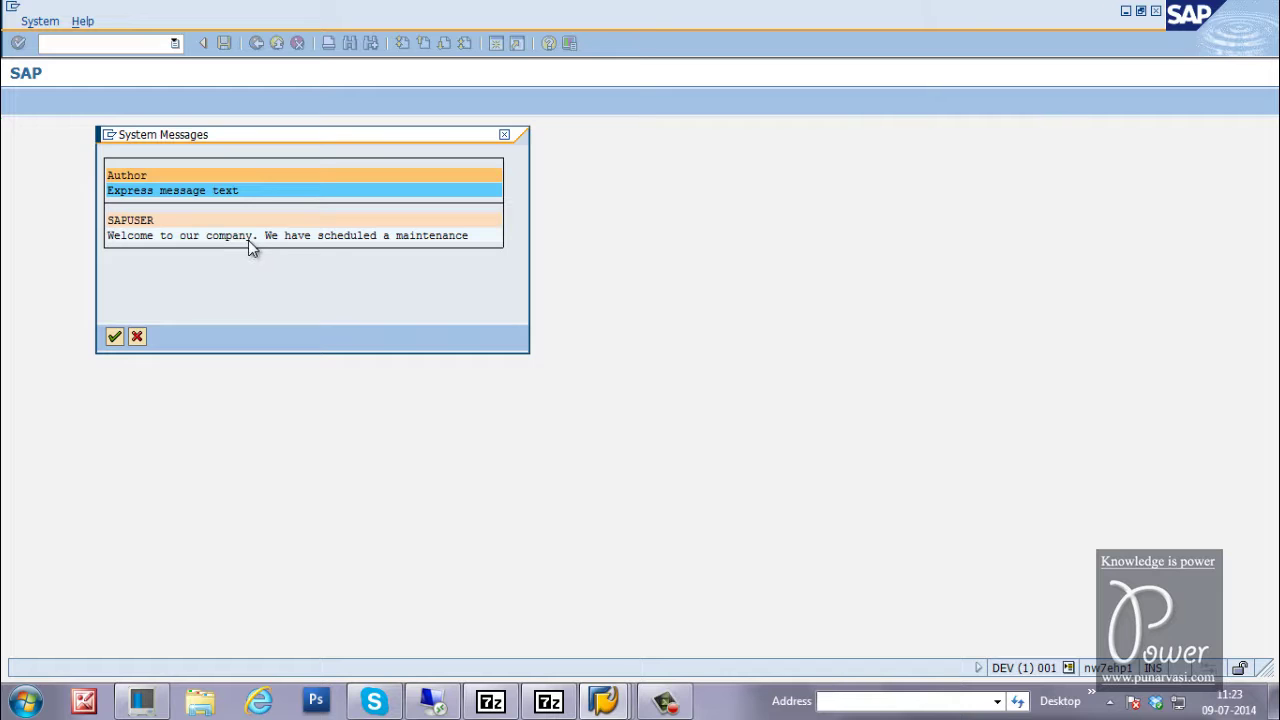
Confirm the 'Welcome to our company. We have scheduled a maintenance' popup with the green check.
click(114, 337)
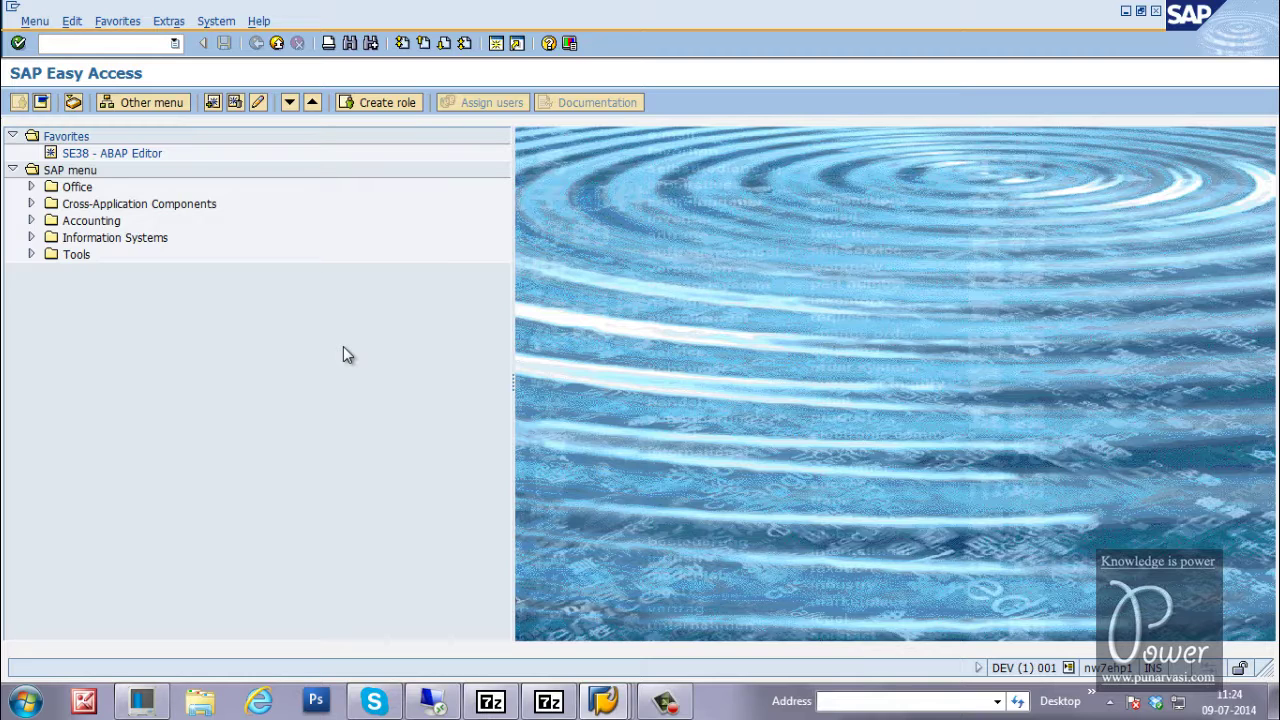
Open the CCMS monitor sets with transaction RZ20.
click(113, 44)
text(rz20)
key(Return)
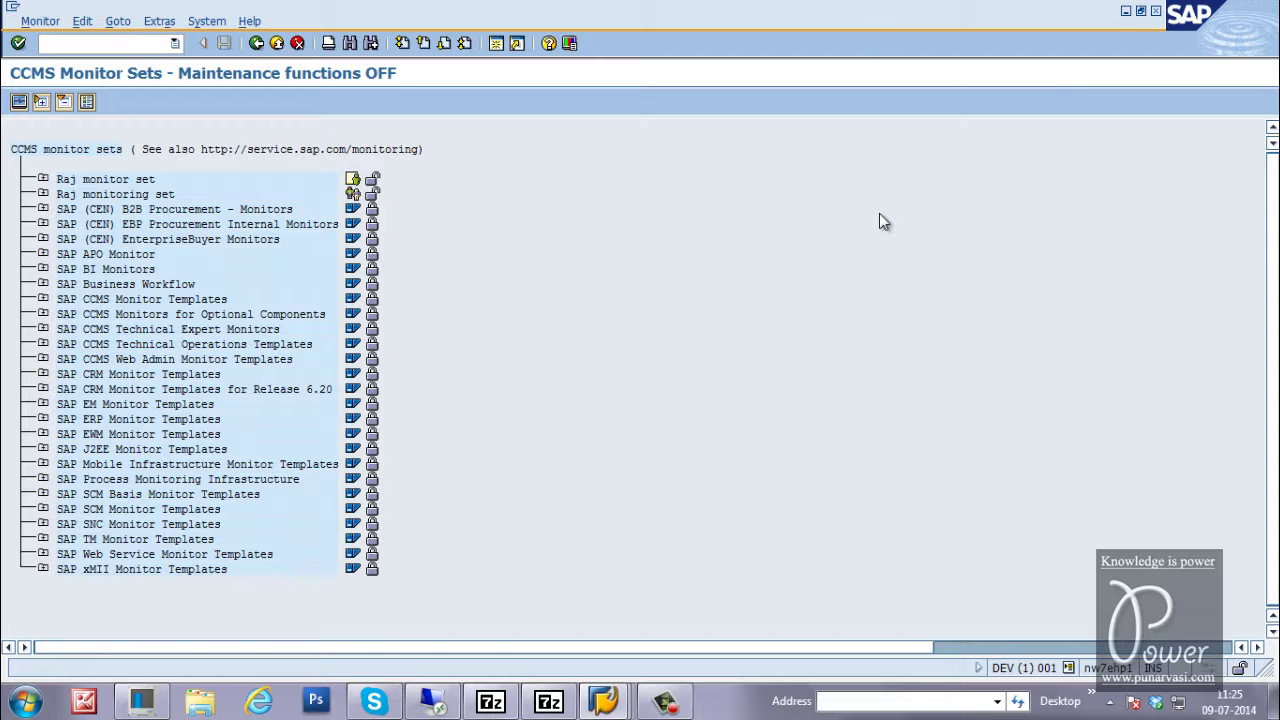
Minimize the System Messages and SAP Logon 730 windows to reveal the desktop.
click(1125, 11)
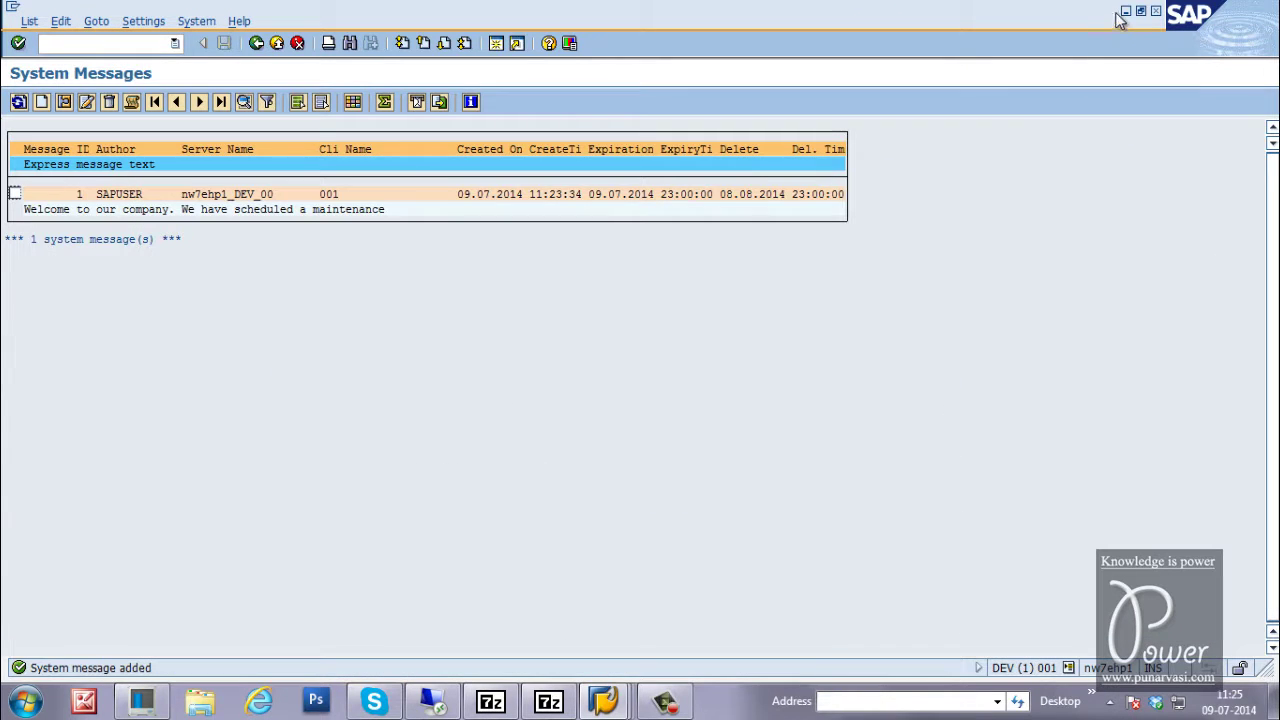
click(1125, 11)
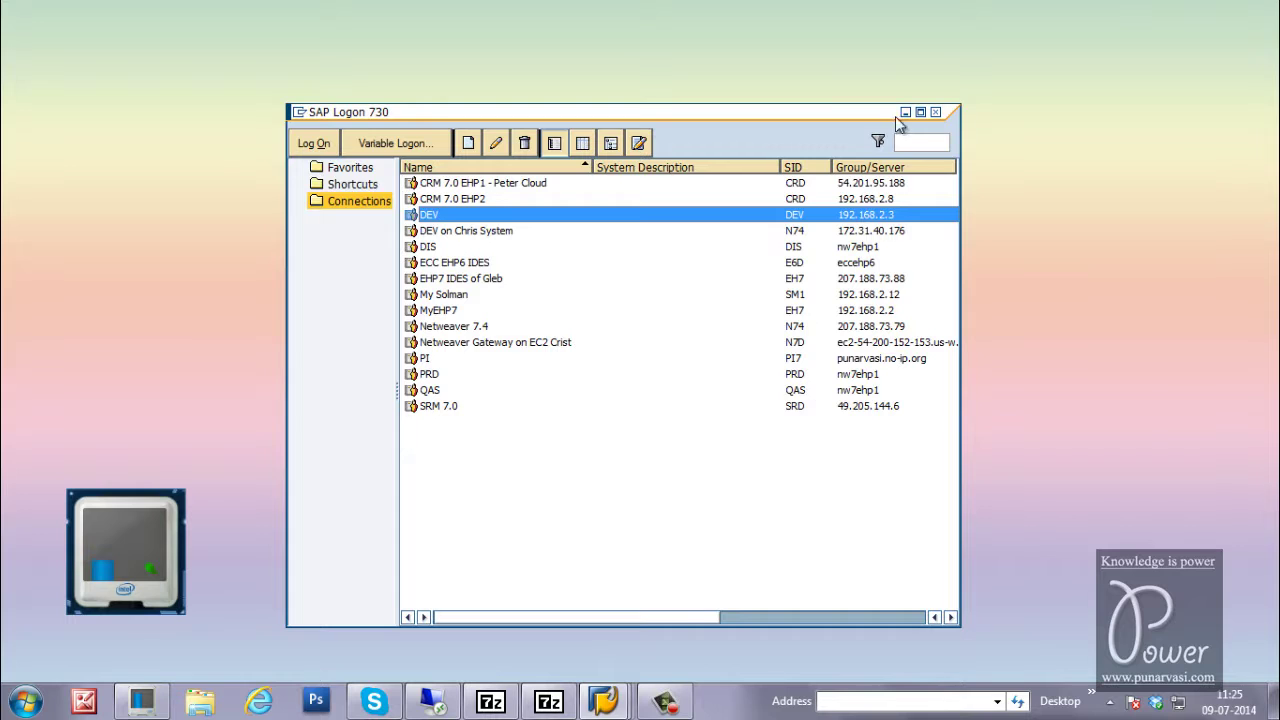
click(905, 113)
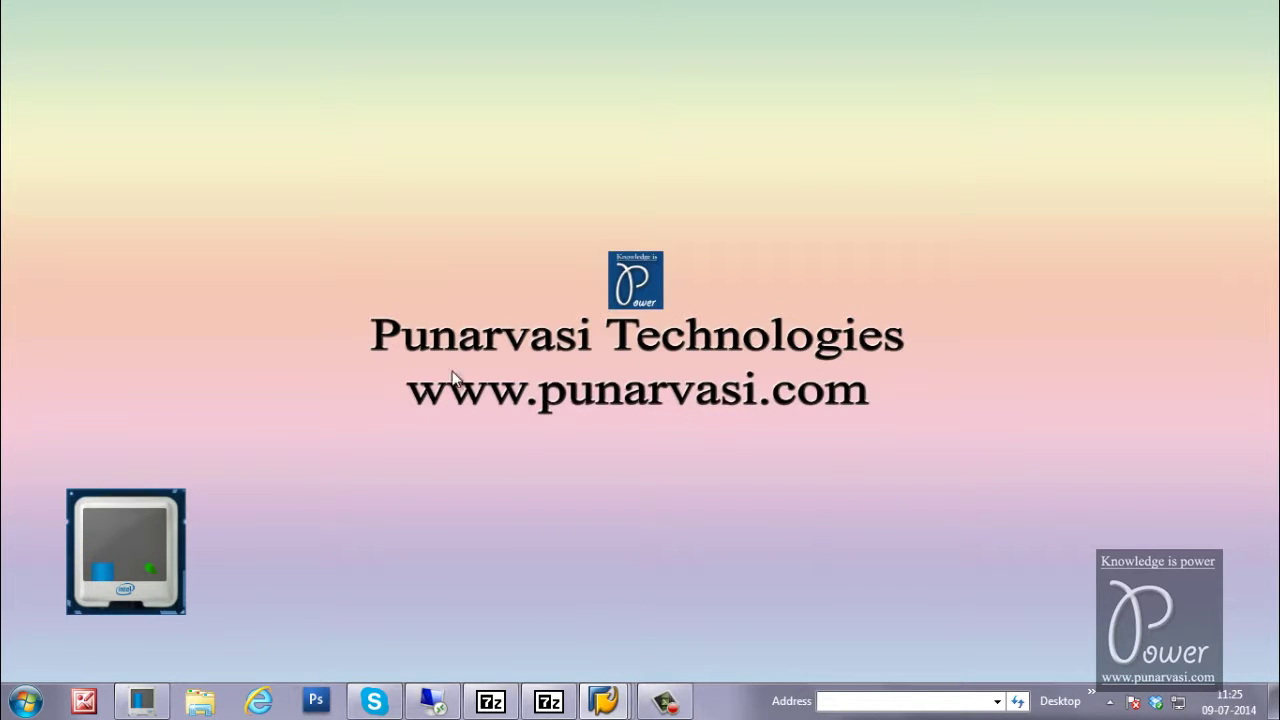